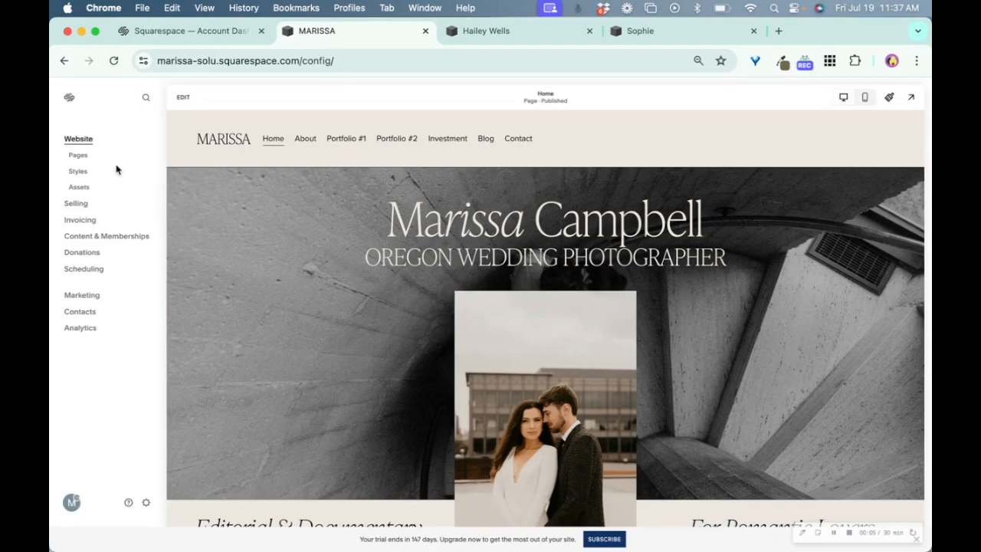
Open the list of the website's pages.
click(77, 155)
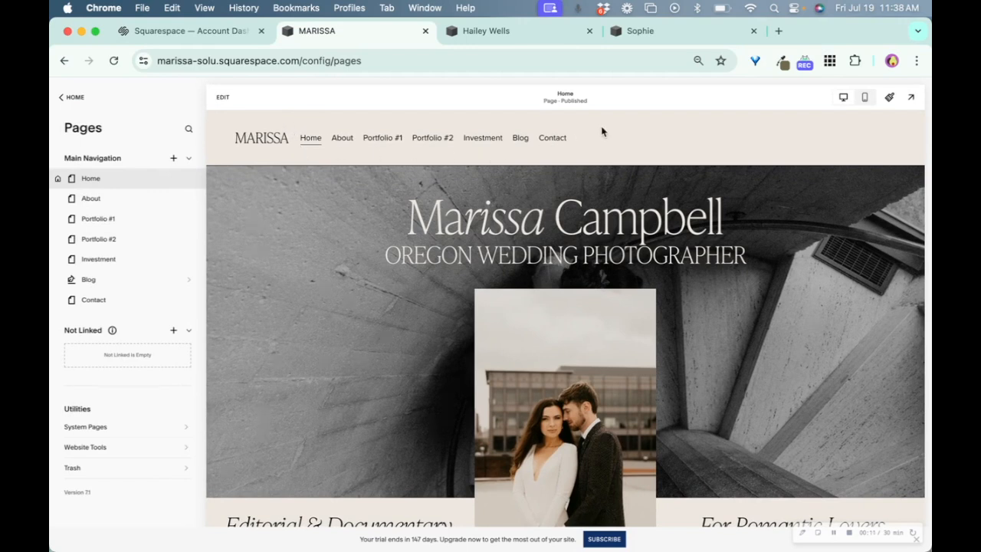
Move the Contact page to Not Linked, and return it to the end of Main Navigation.
mouse_move(113, 331)
drag(99, 331, 97, 342)
mouse_move(127, 314)
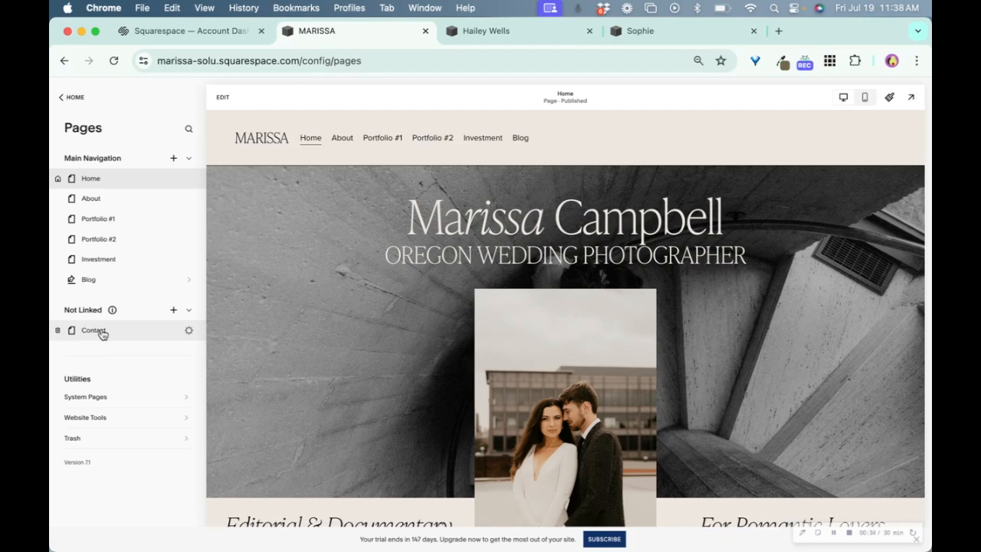
drag(102, 334, 115, 300)
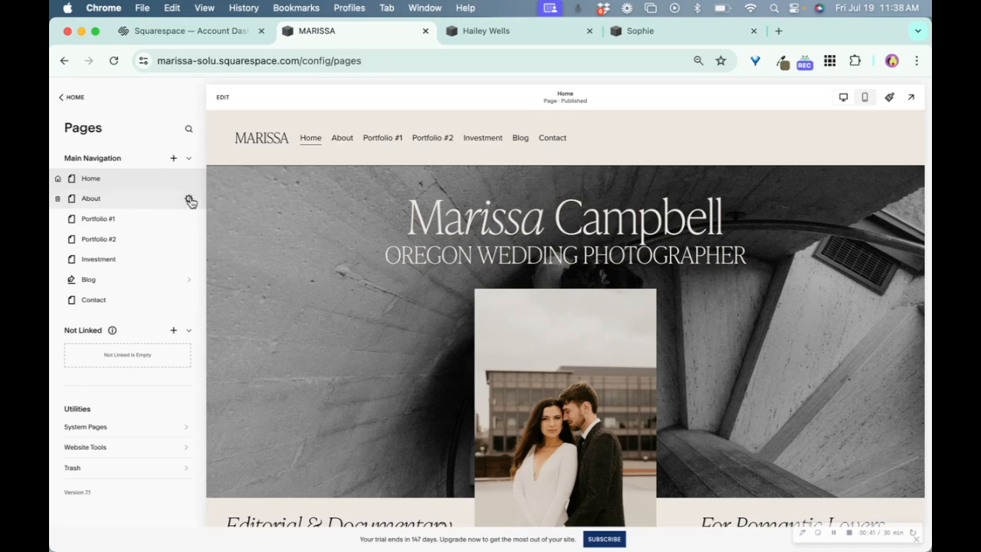
View the page and collection types that can be added to Main Navigation.
click(174, 161)
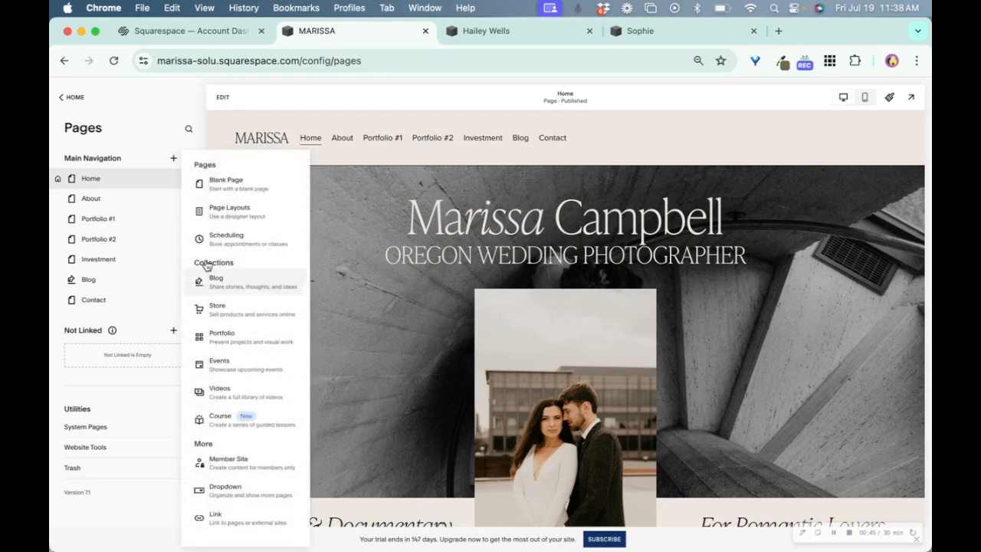
click(166, 149)
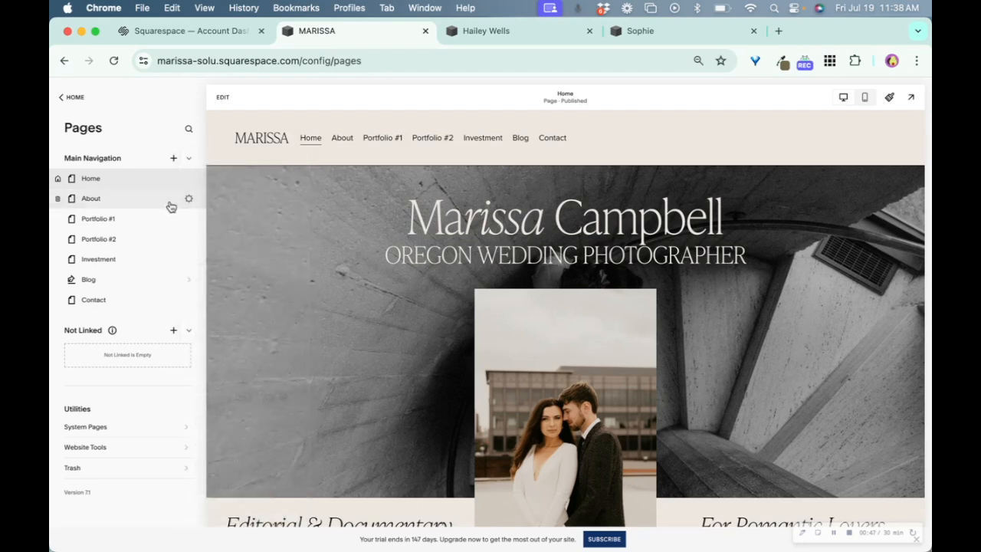
Duplicate the About page from its page settings and confirm the copy.
click(188, 203)
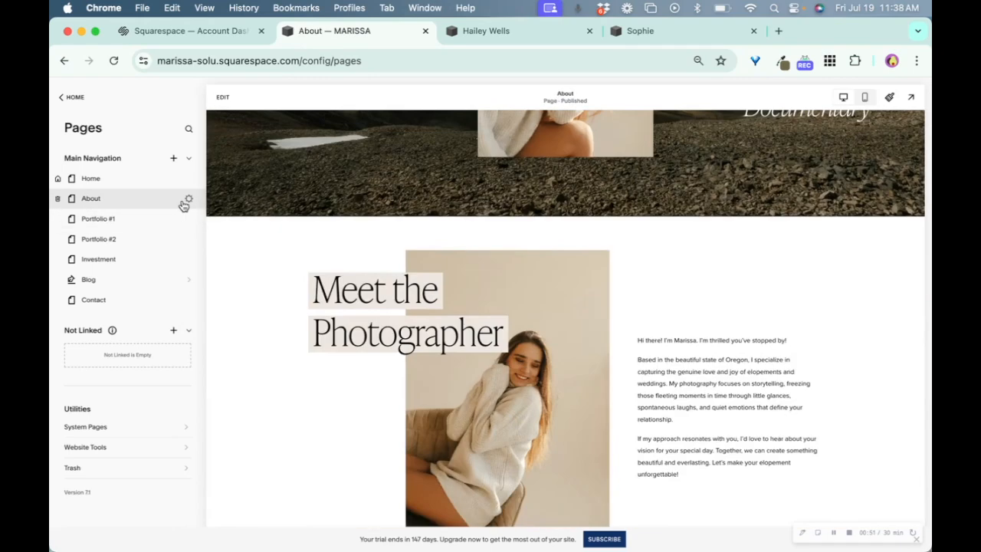
click(188, 199)
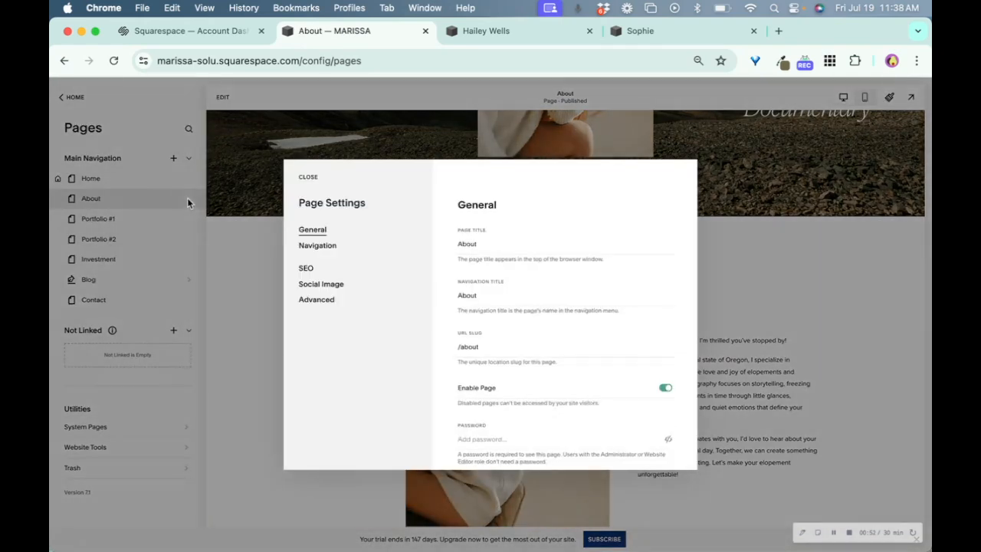
scroll(503, 362, down, 2)
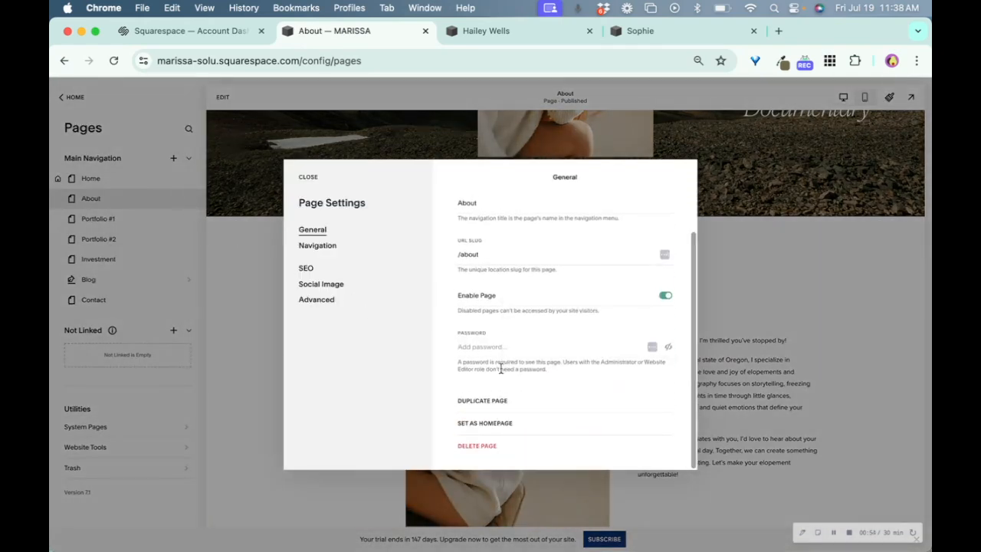
click(490, 401)
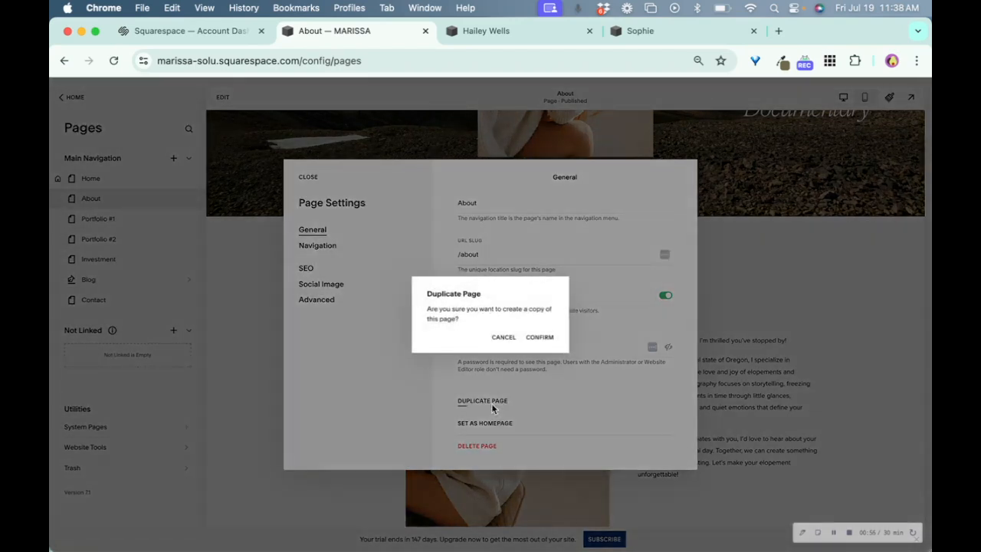
click(539, 338)
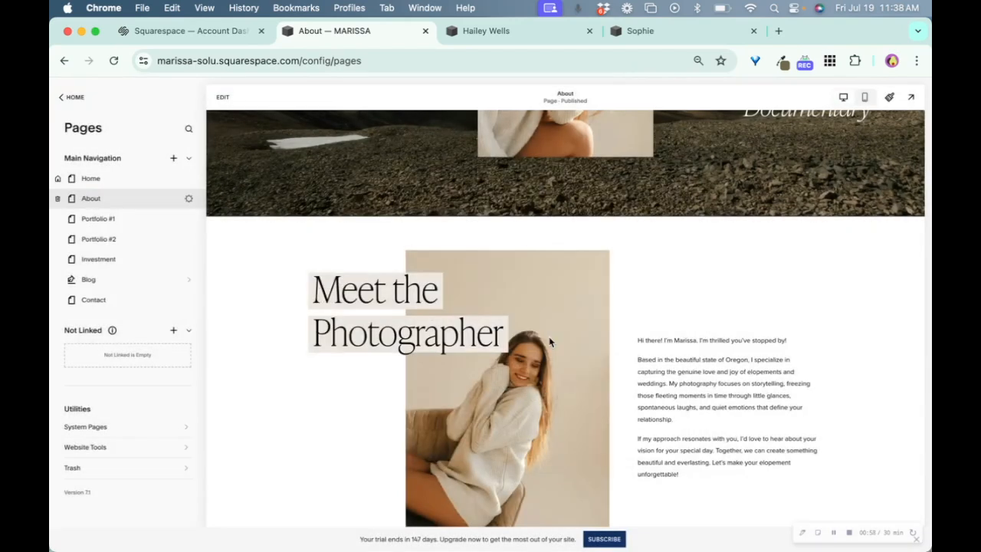
key(Return)
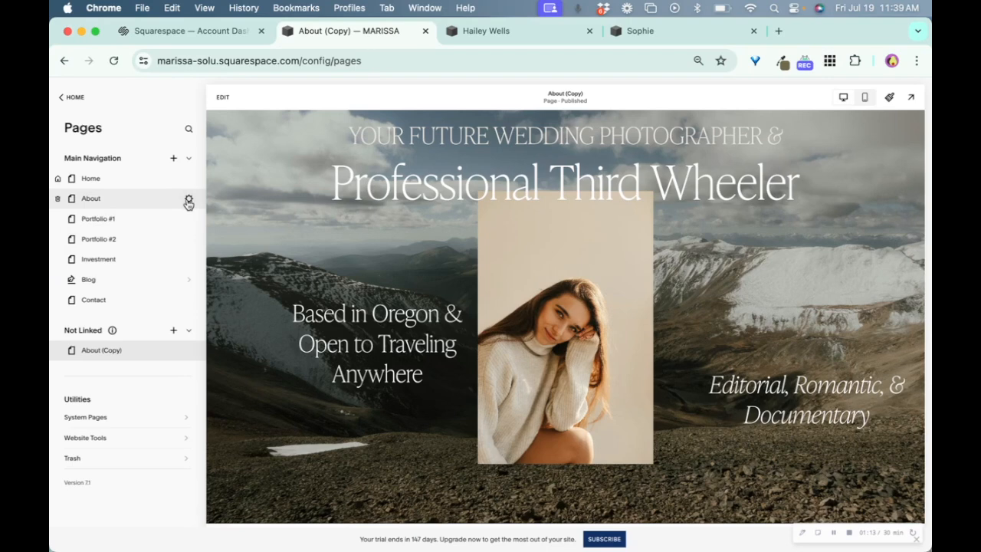
Review the original About page's general settings, switching Enable Page off and back on.
click(189, 200)
scroll(488, 383, down, 1)
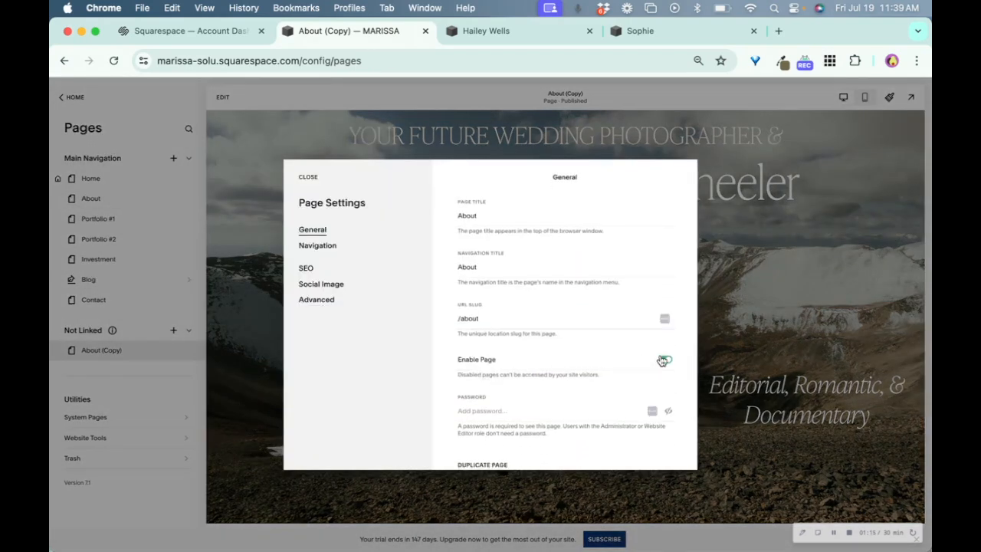
scroll(663, 341, up, 1)
click(665, 389)
click(665, 389)
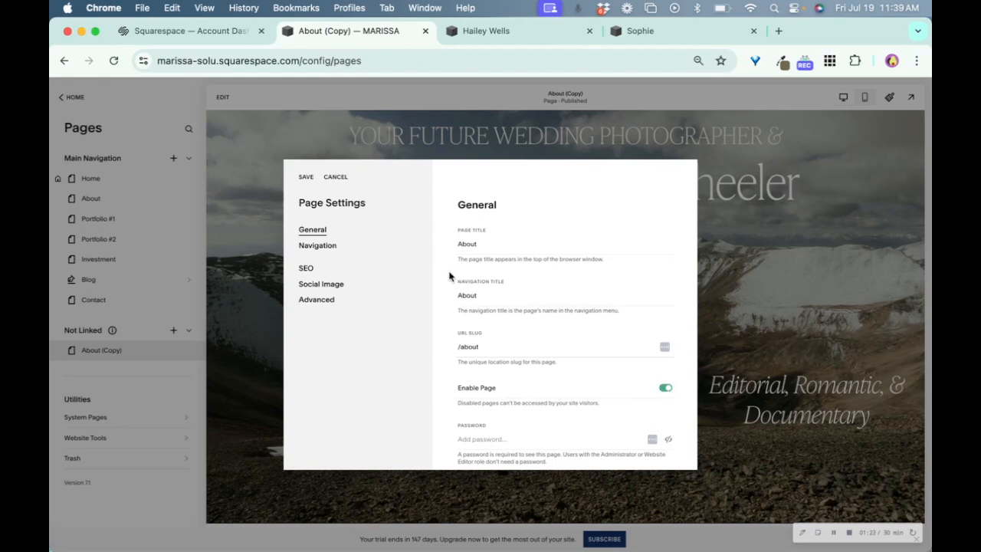
scroll(449, 276, down, 3)
scroll(449, 276, up, 3)
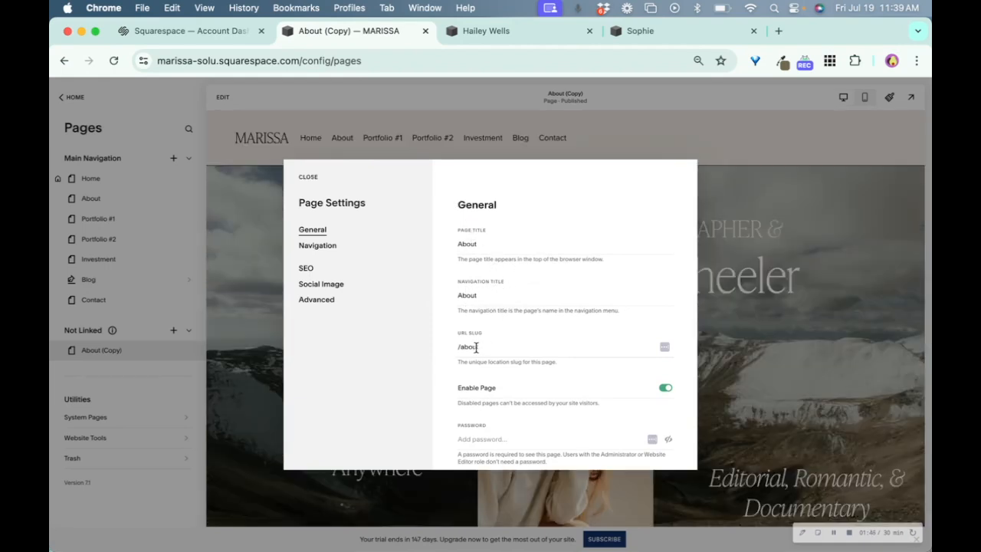
scroll(486, 349, down, 1)
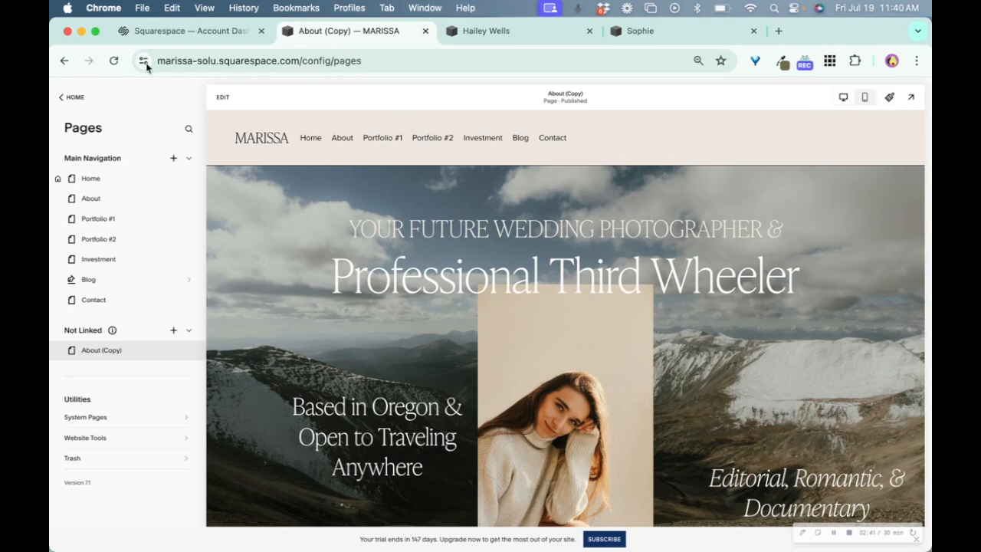
Open the font settings in Site Styles, look at the font packs, and review the text on the page.
click(70, 101)
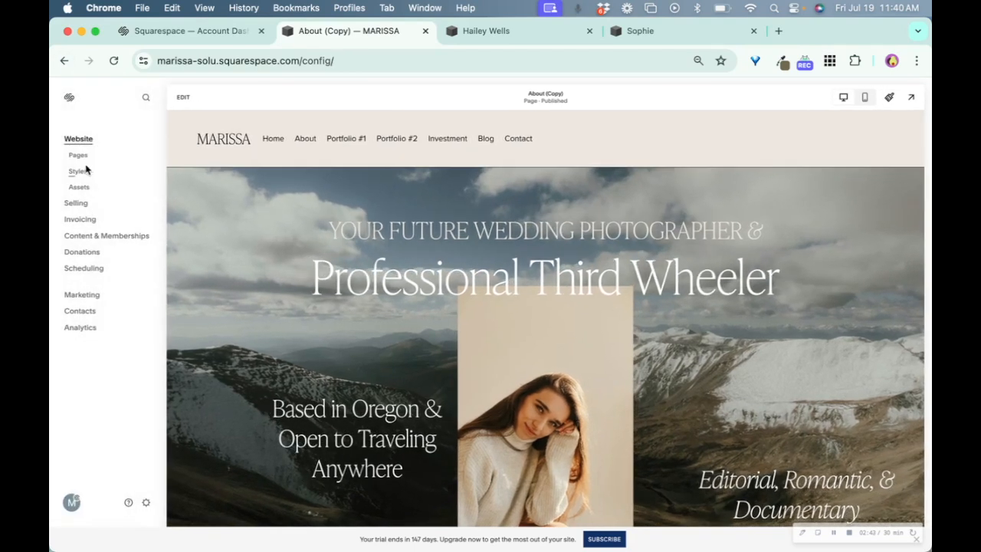
click(82, 170)
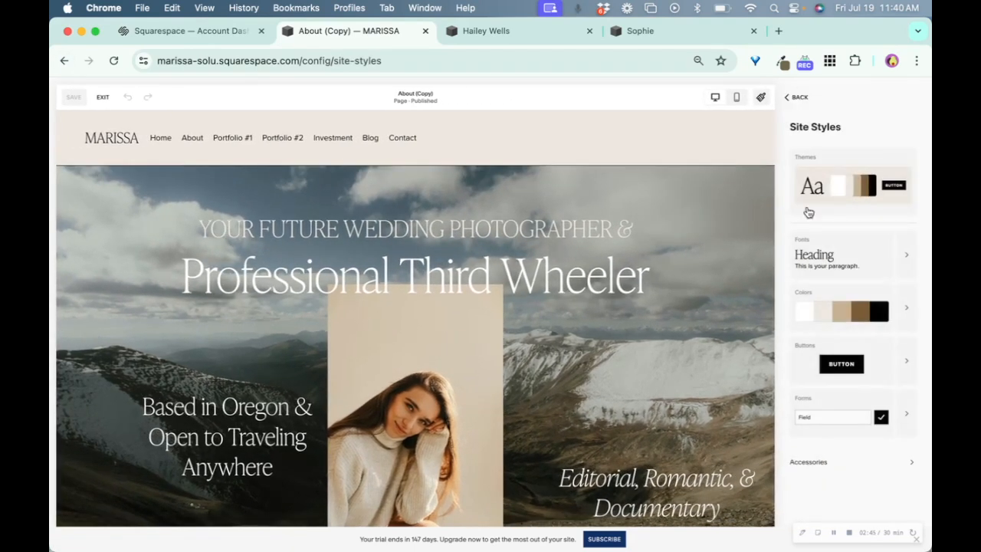
click(907, 265)
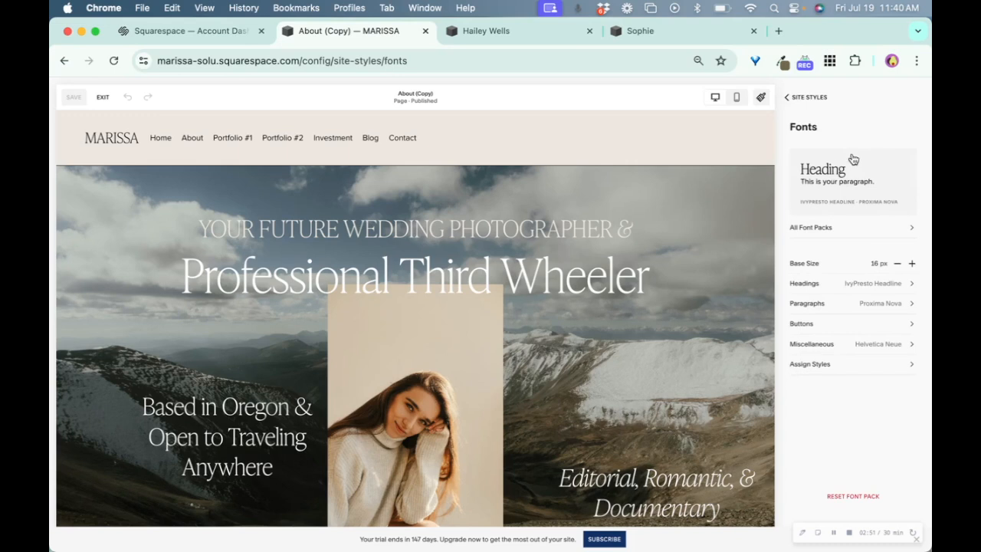
click(867, 233)
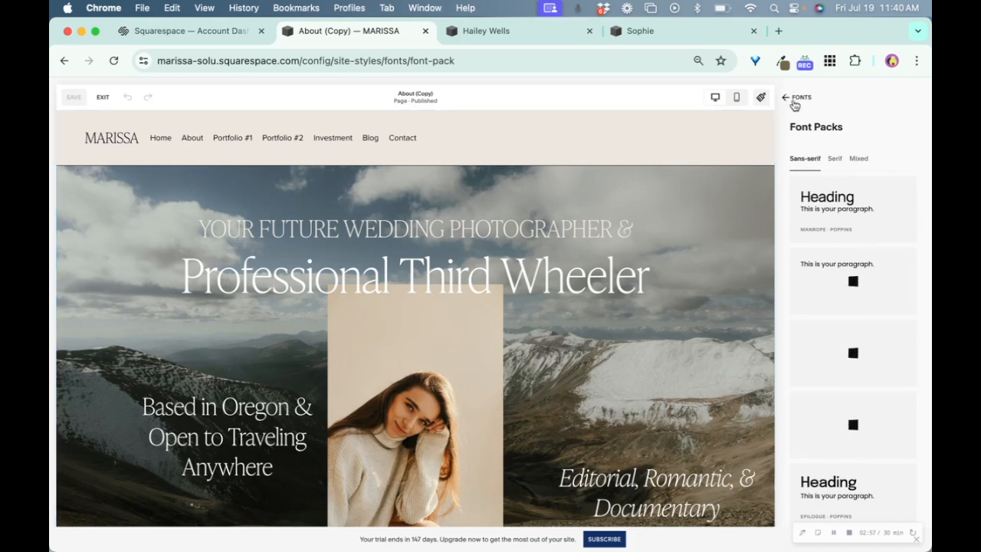
click(794, 101)
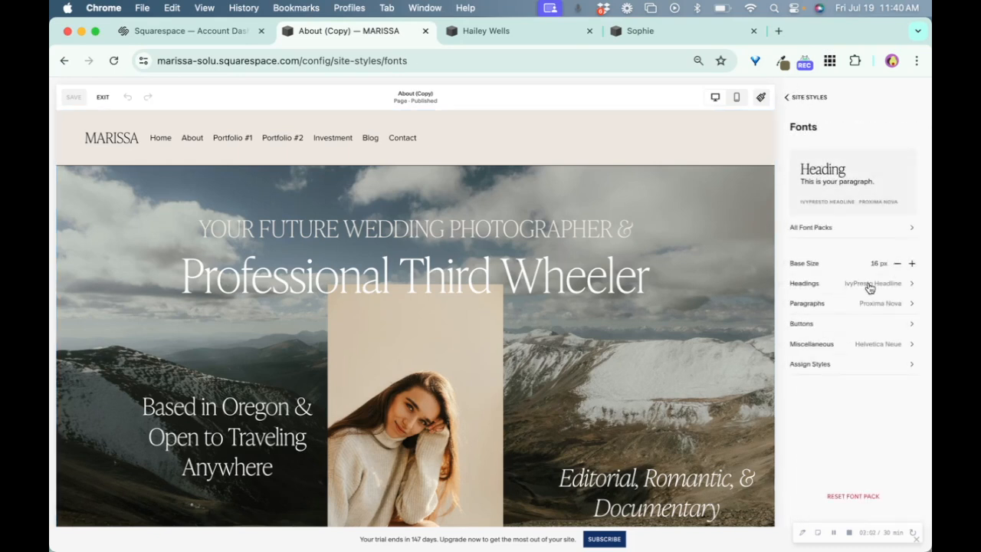
scroll(612, 247, down, 8)
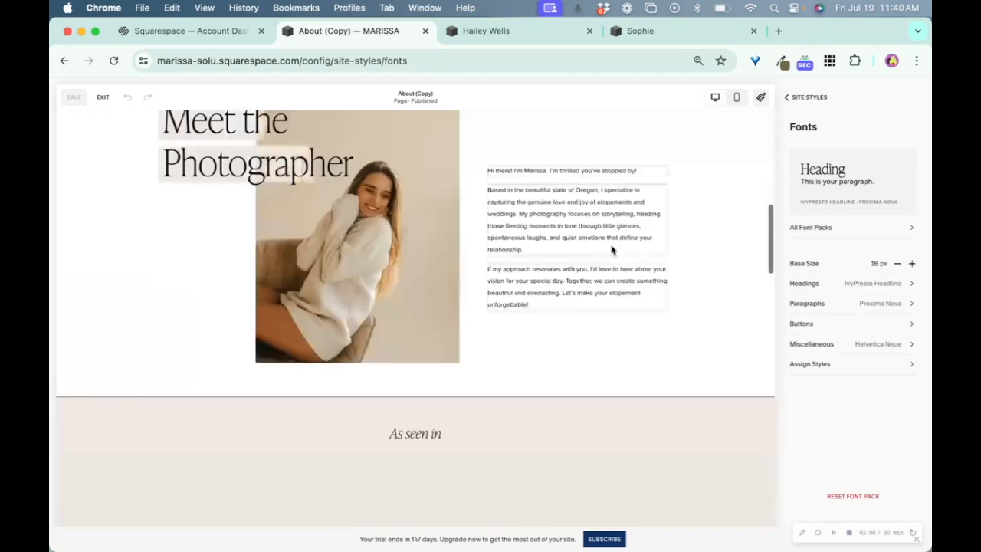
scroll(612, 248, up, 8)
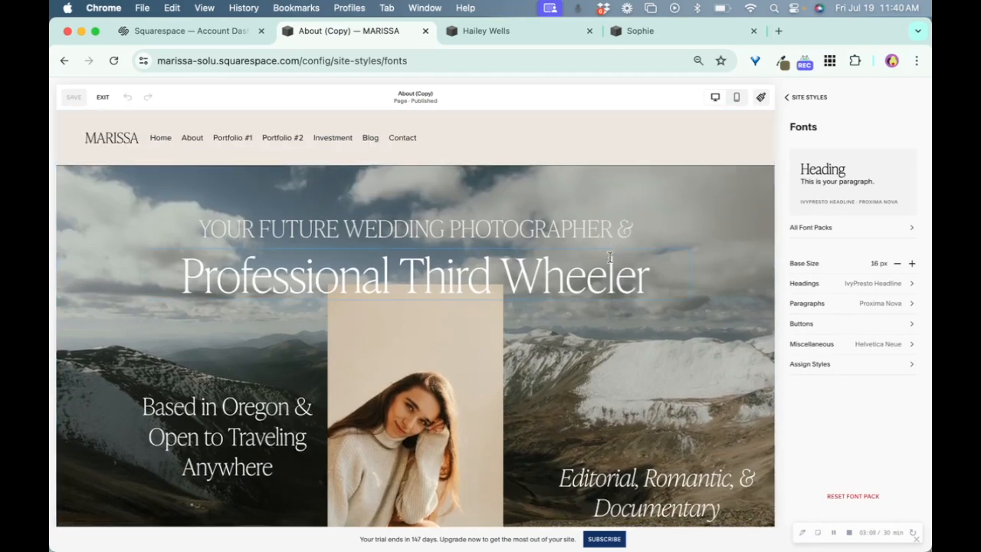
Set the heading font family to Proxima Nova and preview it across the About copy page.
click(842, 283)
key(Escape)
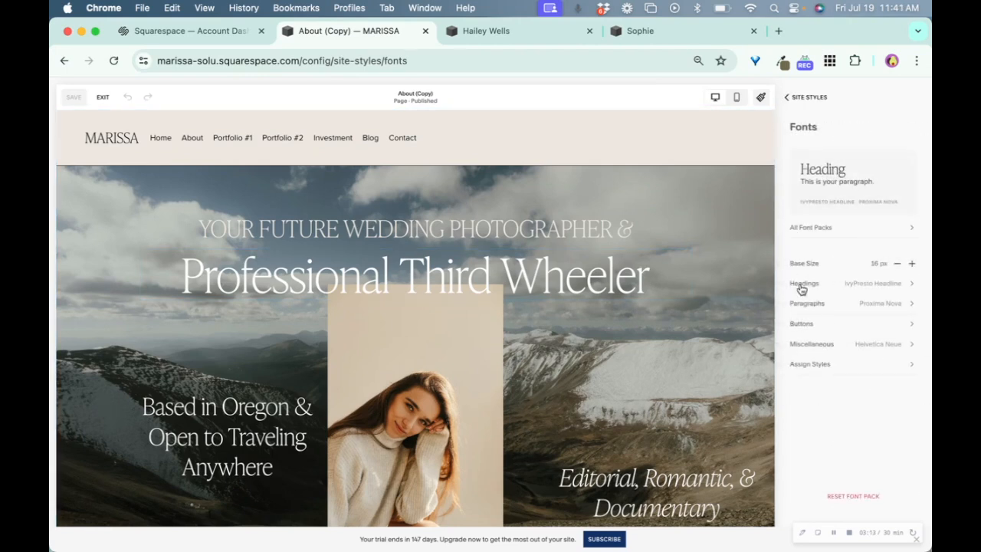
click(850, 287)
click(881, 198)
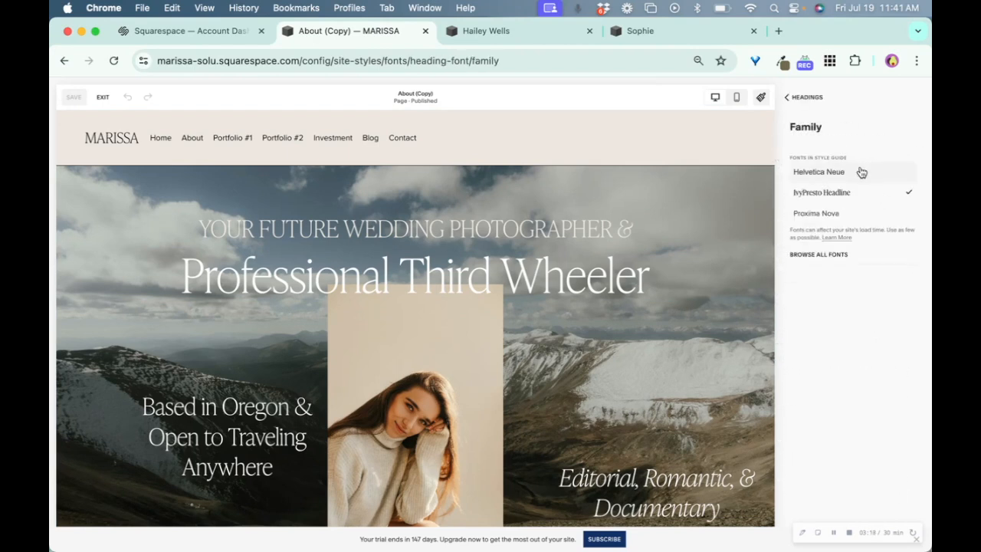
click(849, 214)
scroll(640, 395, down, 1)
scroll(640, 395, down, 10)
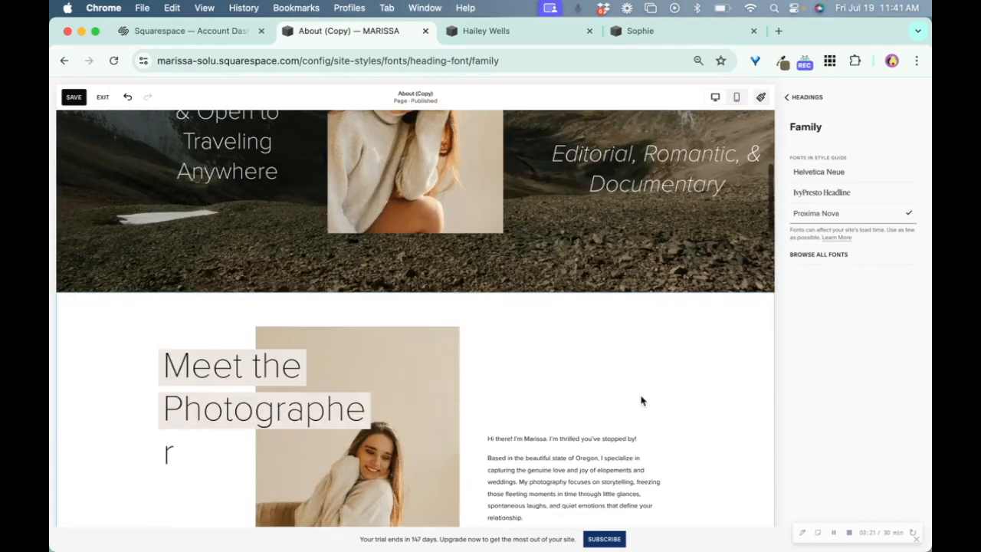
scroll(640, 394, up, 10)
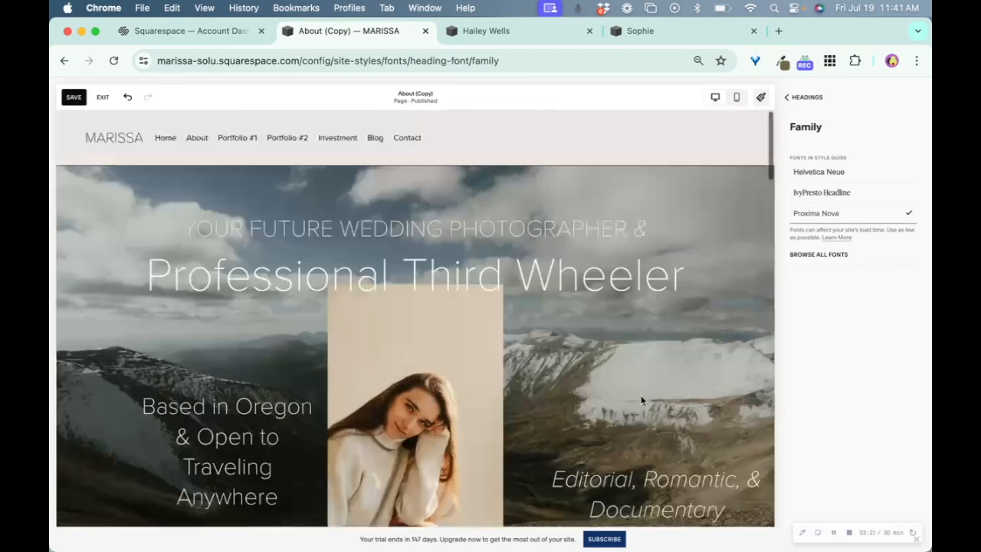
Switch the heading font family back to IvyPresto Headline and check the page's headings.
click(847, 193)
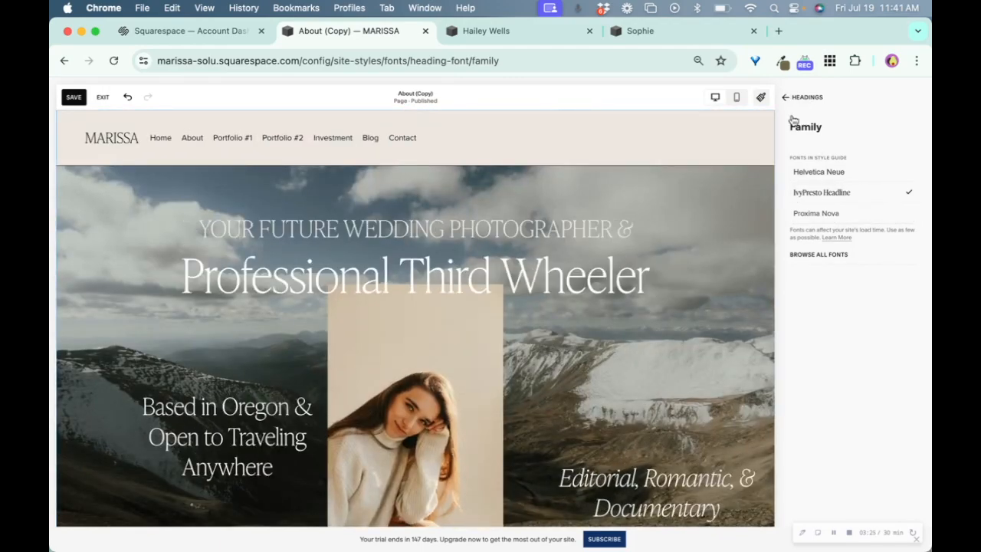
click(806, 98)
scroll(665, 345, down, 15)
scroll(665, 347, up, 15)
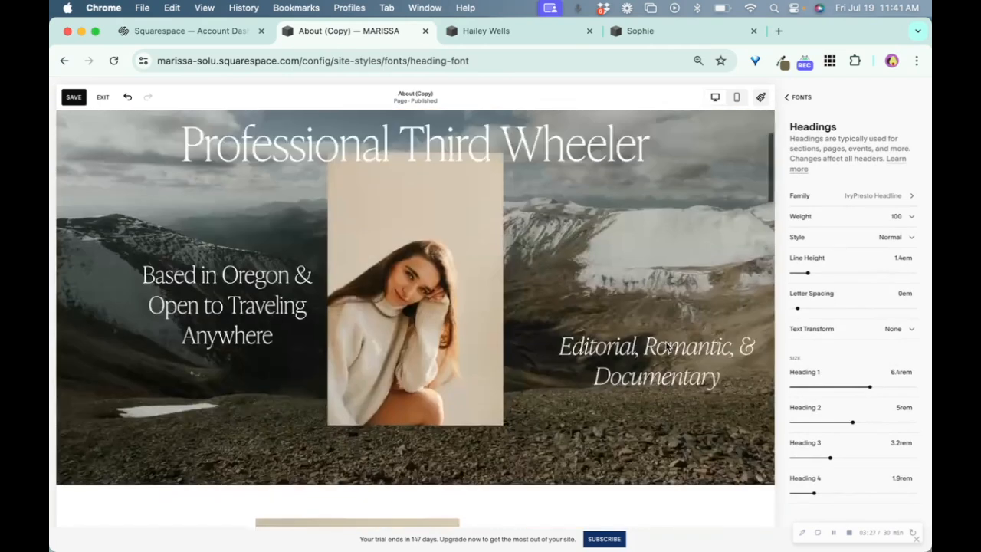
Try the heading font at weight 300, and restore it to weight 100.
click(864, 220)
click(844, 238)
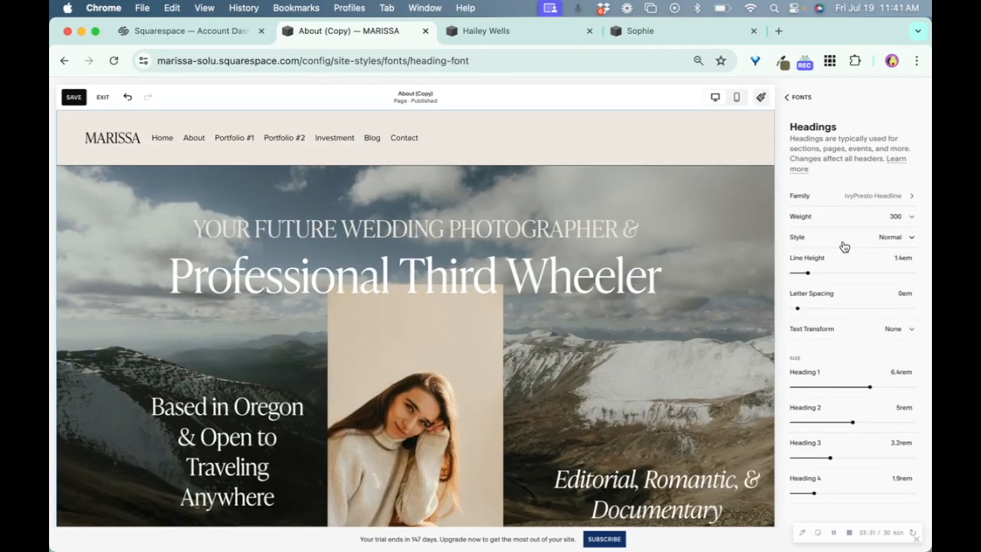
click(853, 223)
click(853, 201)
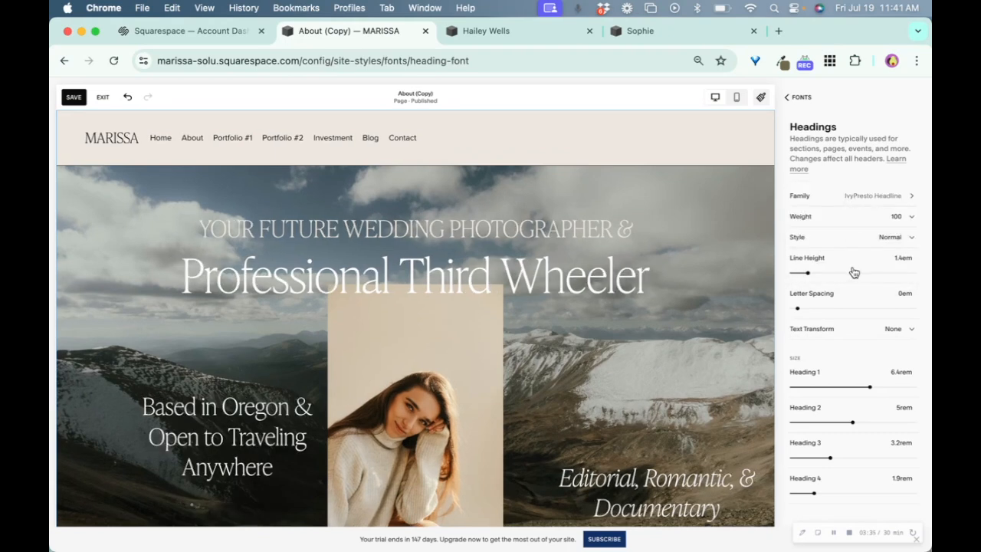
Try the Italic style on the headings, and set the style back to Normal.
click(849, 246)
click(848, 257)
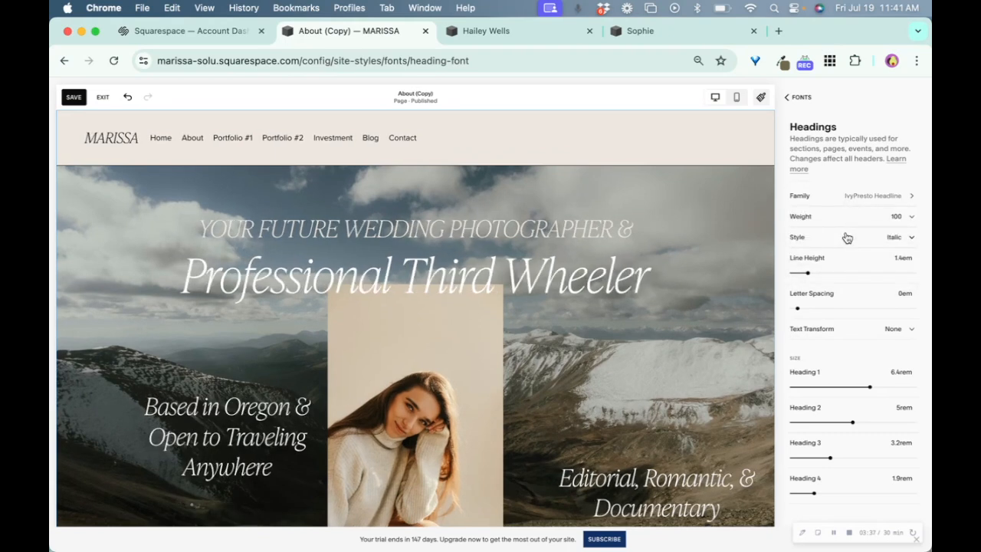
click(846, 239)
click(845, 228)
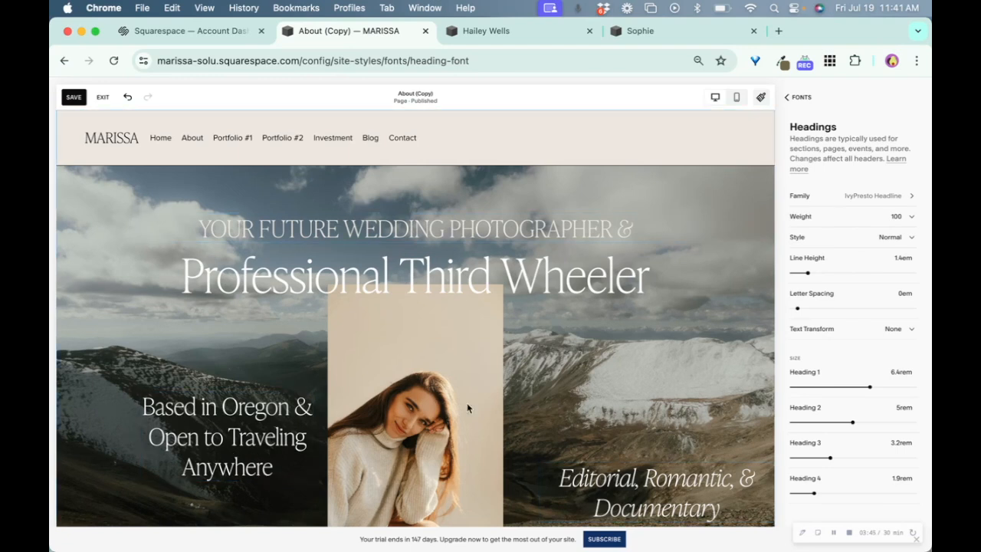
Check the text transform options for headings, keep None, and set the Heading 2 size to 4.4rem.
click(879, 335)
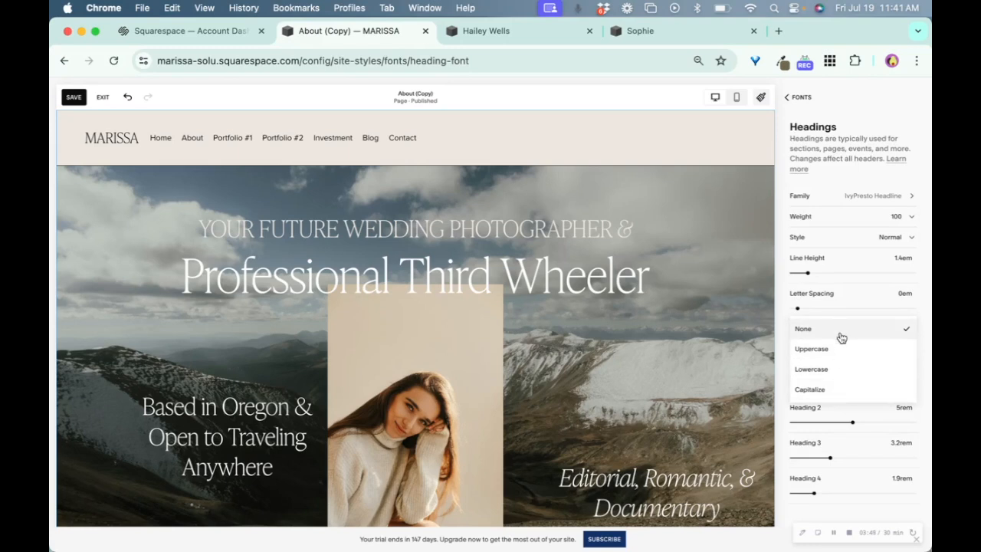
click(924, 338)
scroll(924, 336, down, 2)
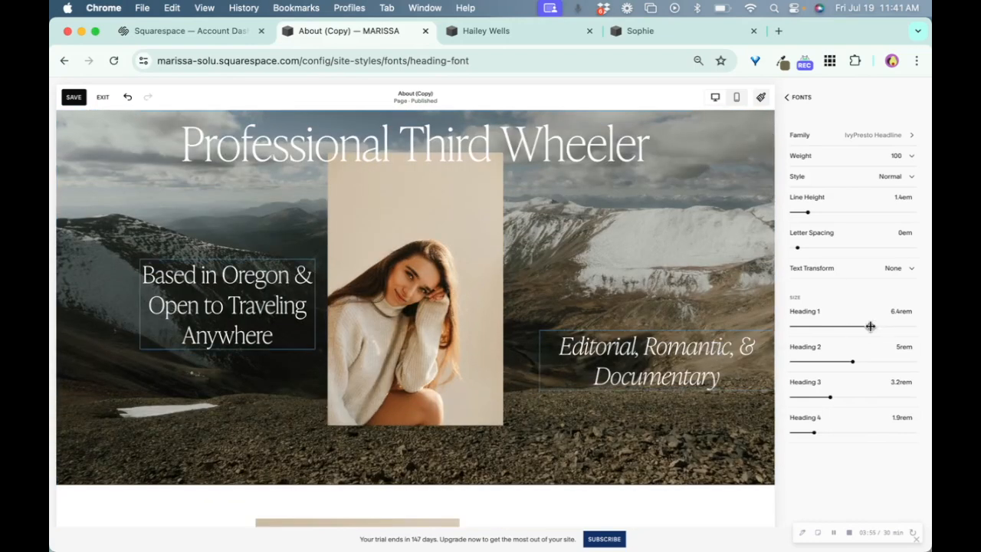
drag(852, 368, 838, 366)
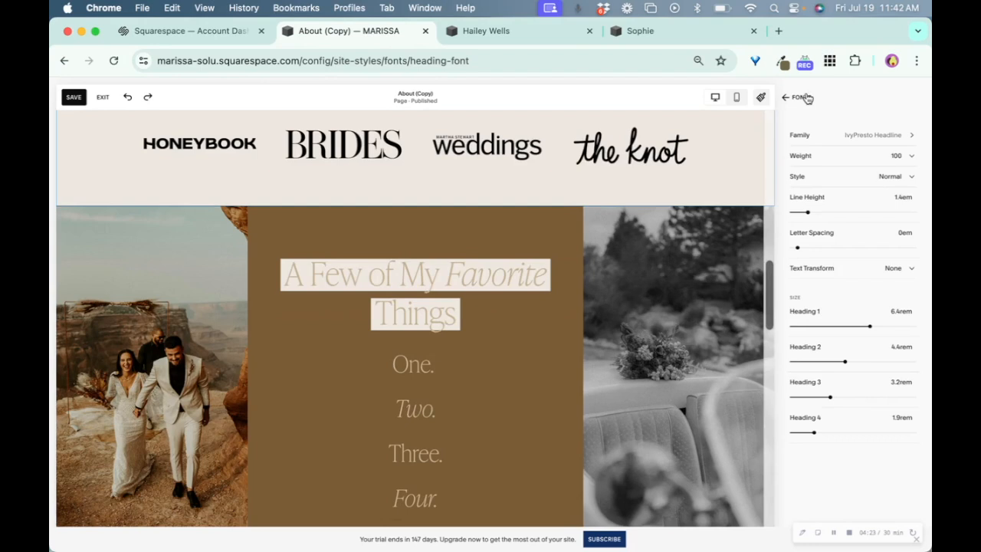
Return from the heading settings to the site-wide font overview and check the paragraph font settings.
click(797, 97)
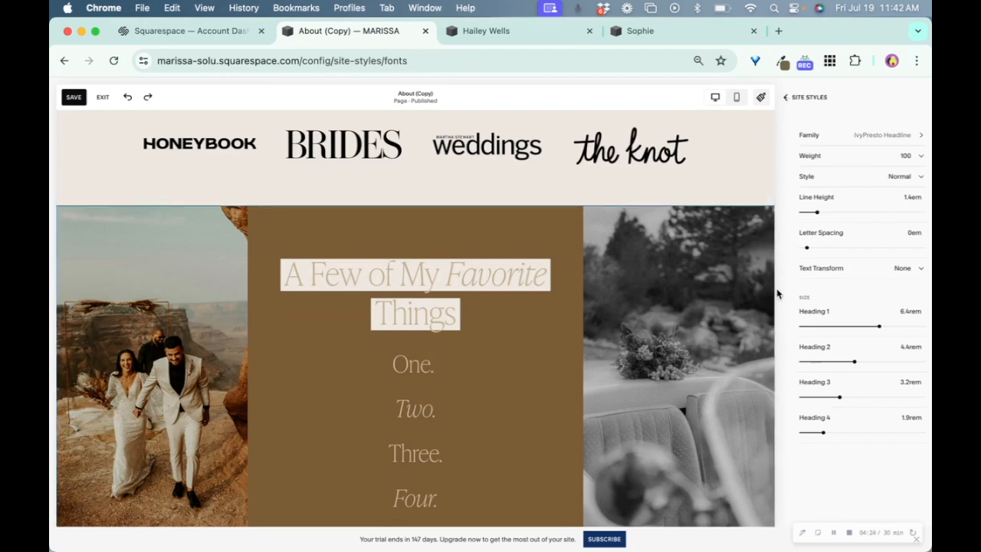
scroll(715, 302, up, 10)
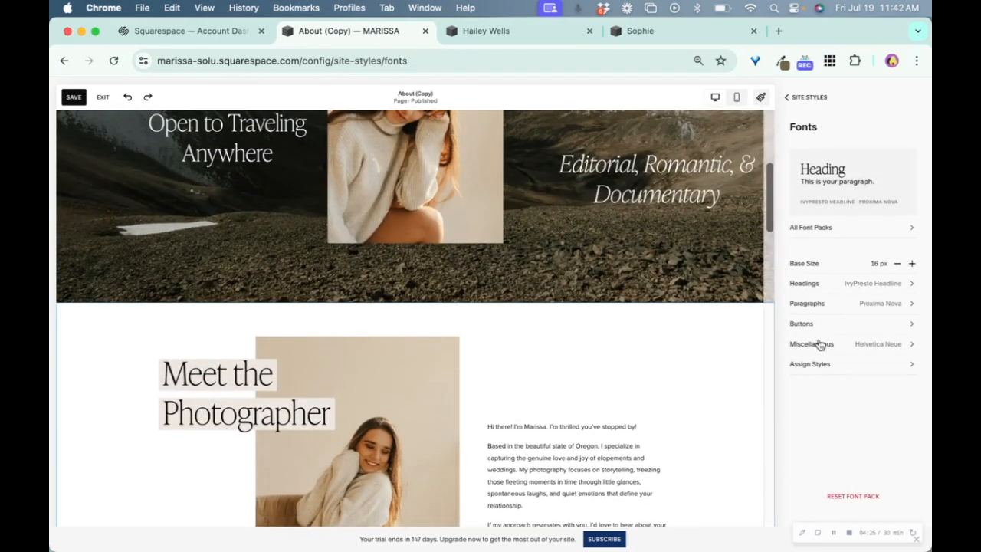
click(839, 307)
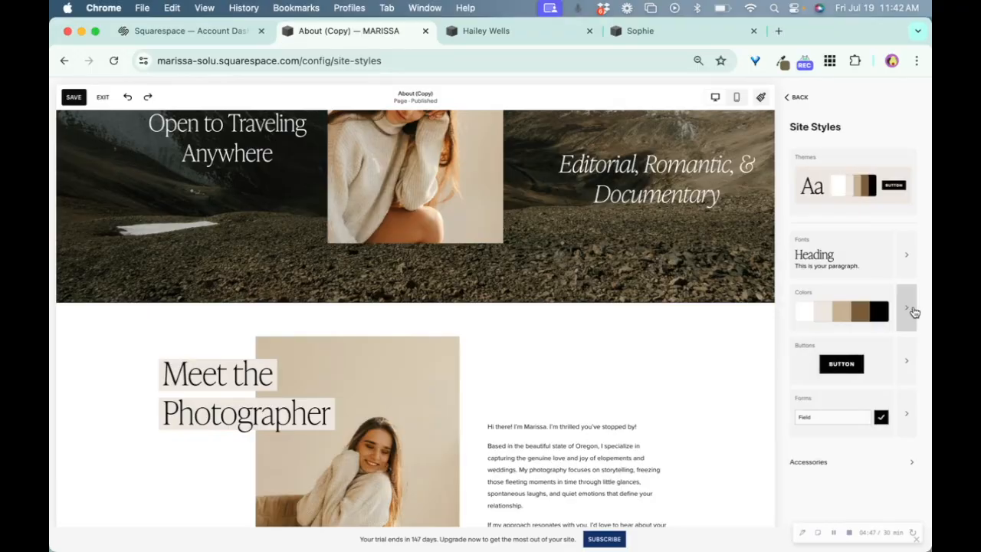
Open the site color palette for editing and show the tan swatch's value in Hex format.
click(911, 311)
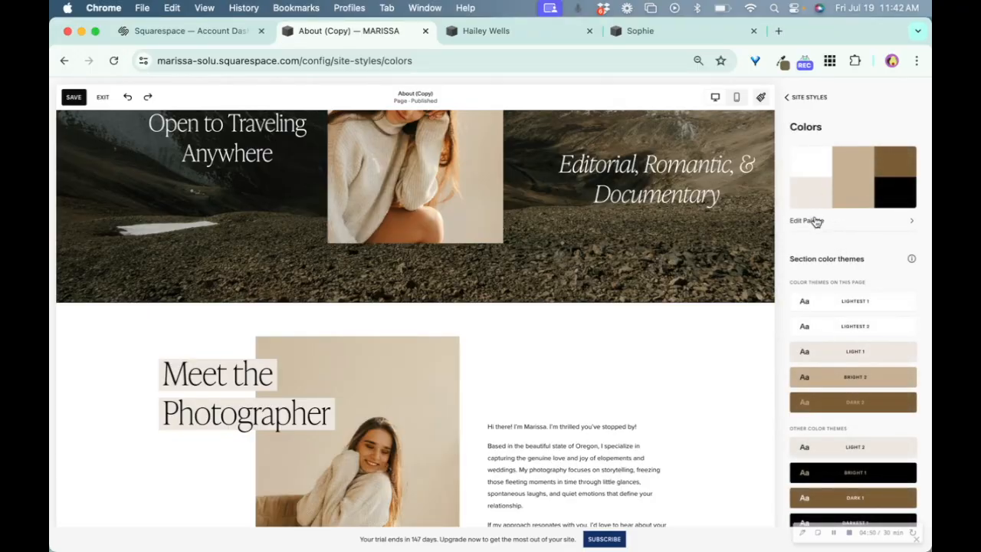
click(815, 228)
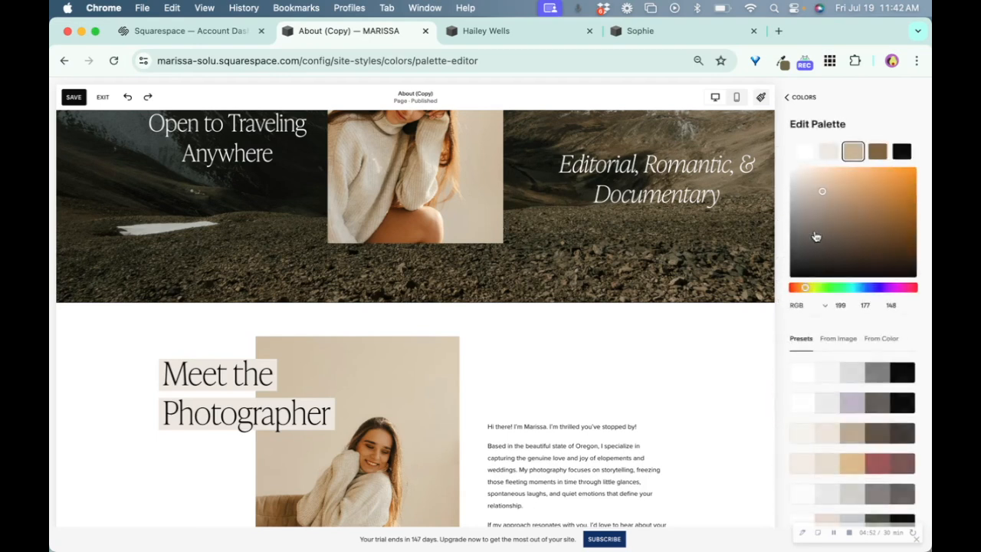
click(813, 306)
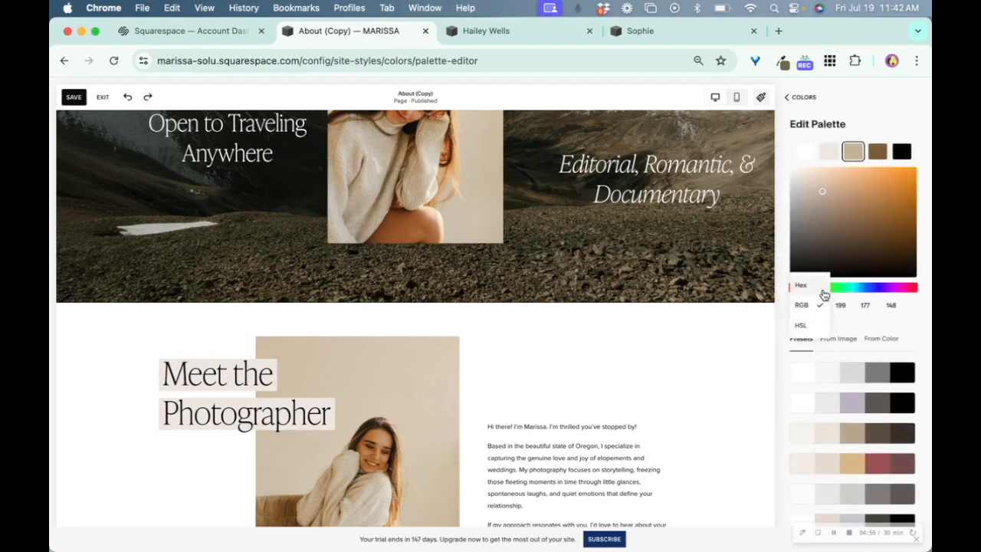
click(810, 290)
click(818, 308)
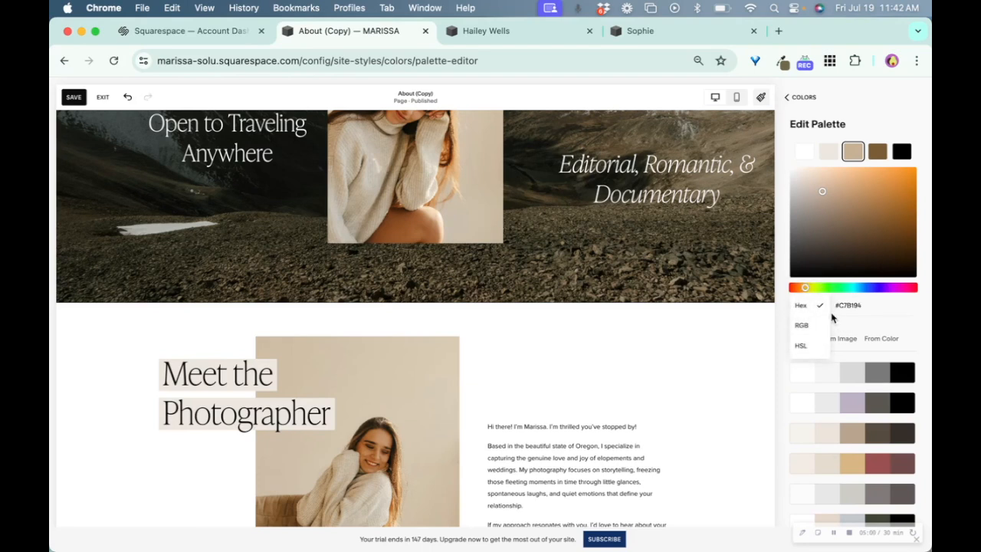
click(845, 325)
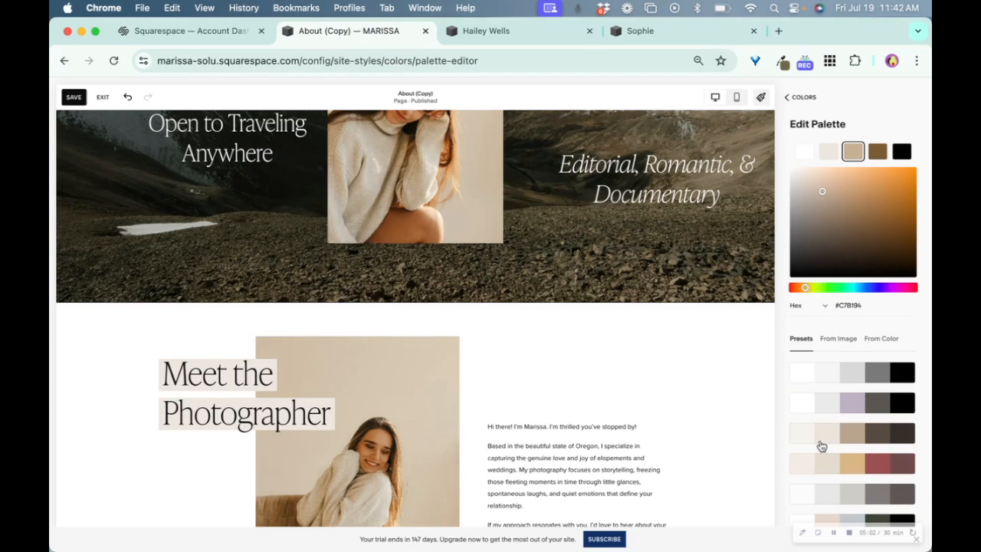
Browse the preset color palettes and look over the page's hero section.
scroll(821, 446, down, 10)
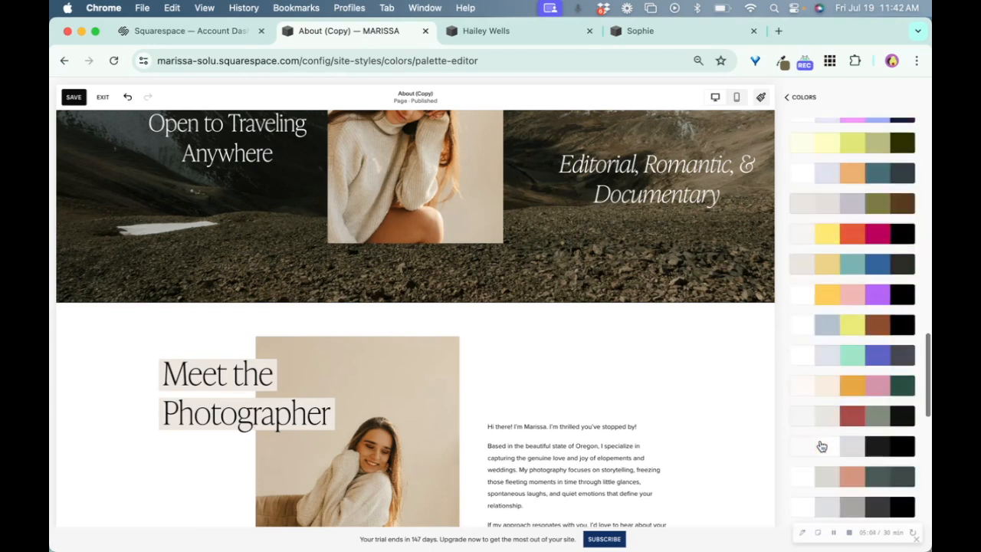
scroll(822, 446, up, 10)
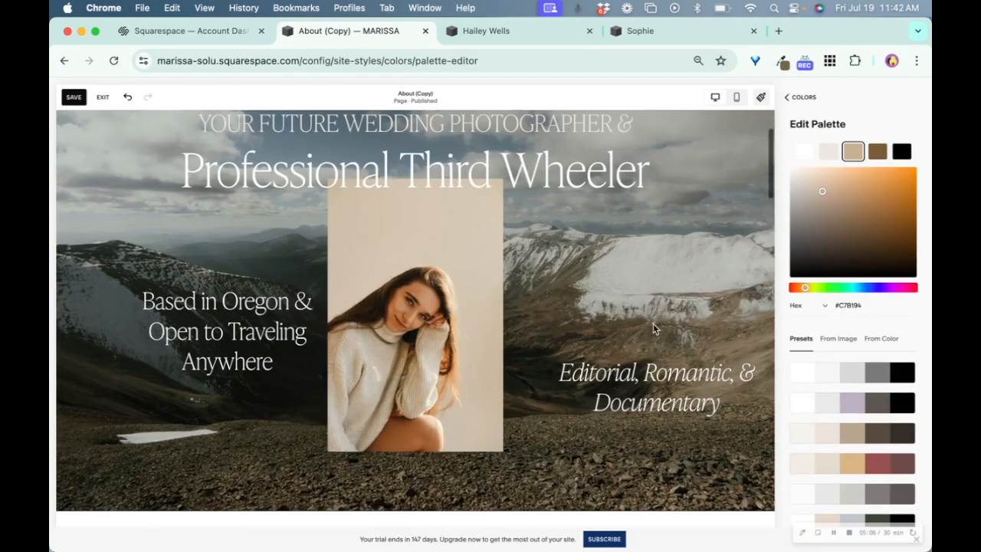
scroll(653, 324, up, 5)
scroll(738, 446, down, 15)
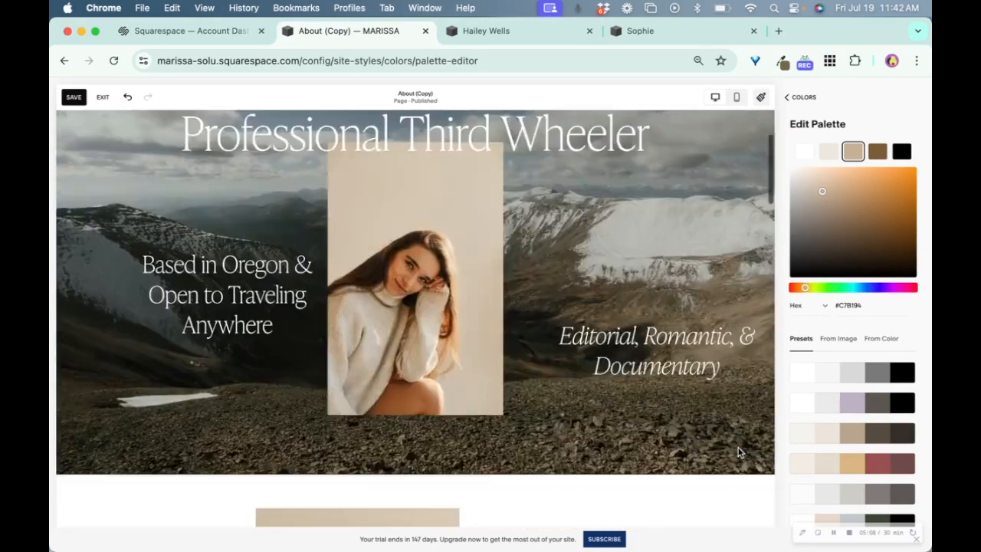
scroll(738, 446, down, 3)
scroll(738, 447, up, 12)
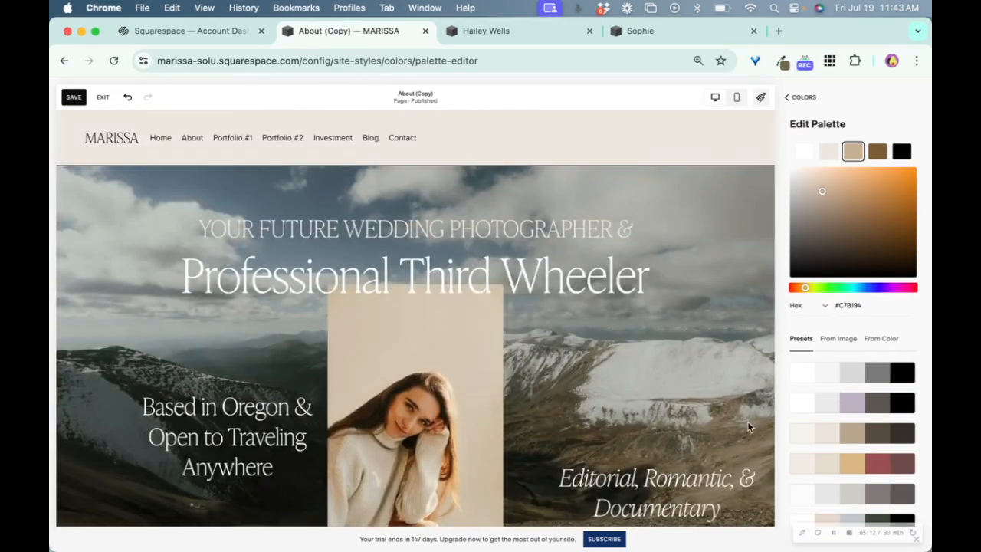
Review the section color themes used on the page, opening and leaving the Light 1 theme's color settings.
click(801, 103)
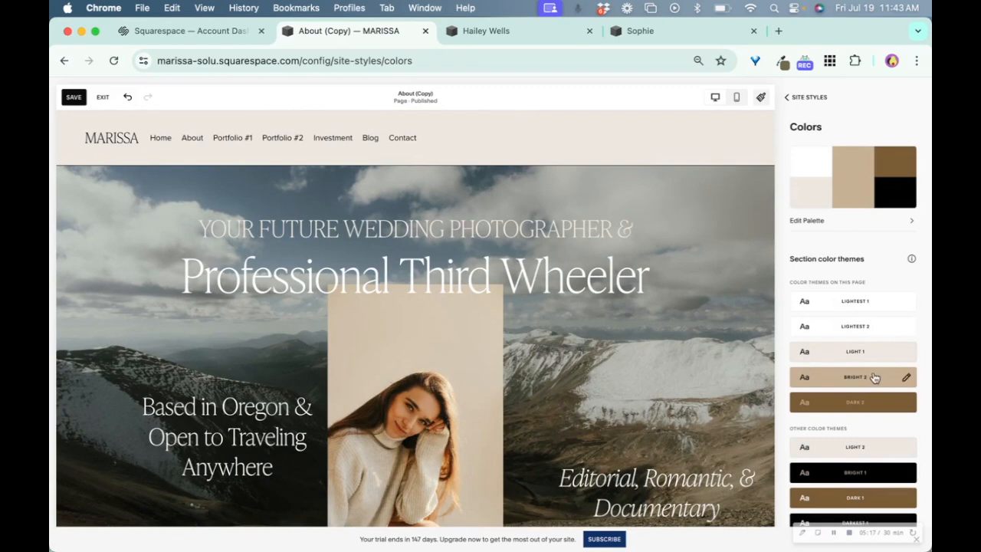
scroll(746, 339, down, 5)
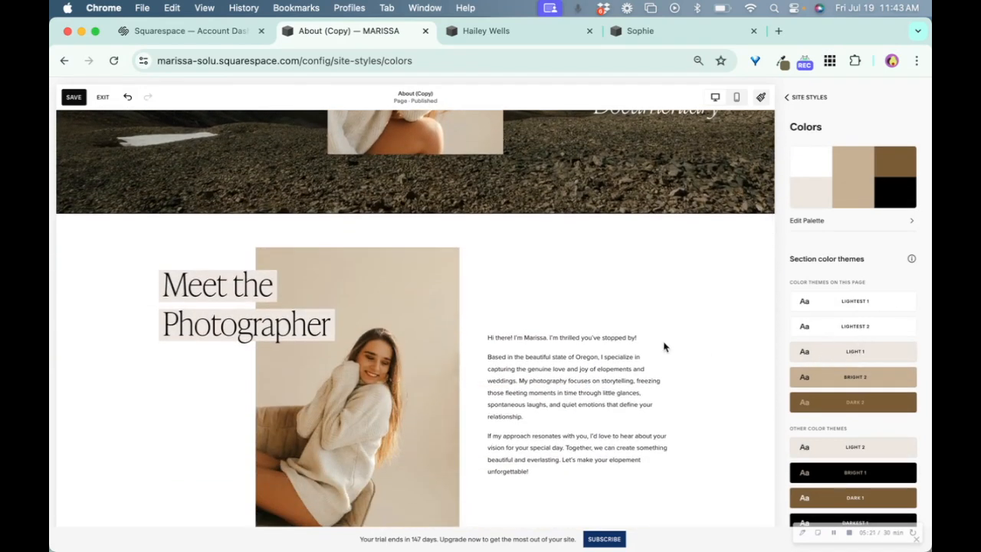
click(822, 355)
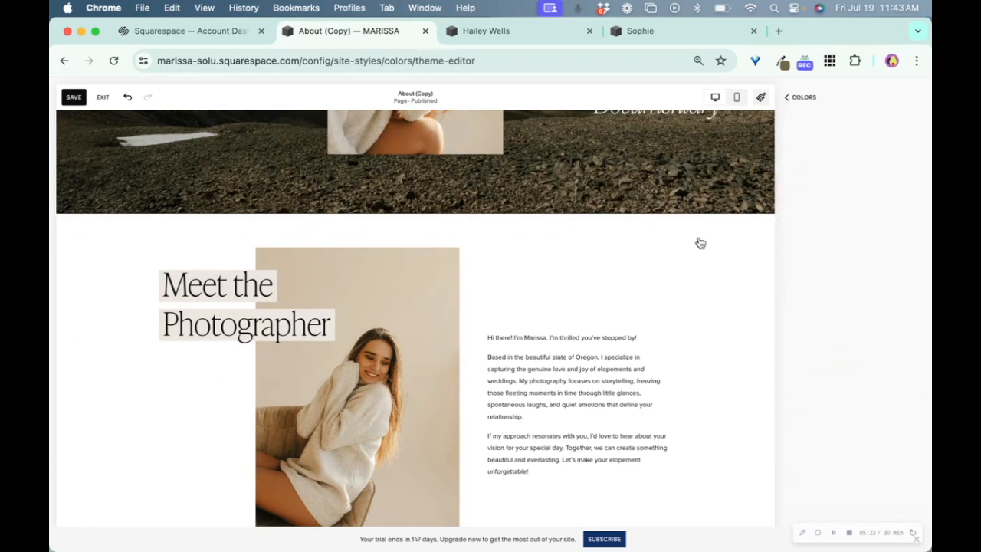
click(815, 96)
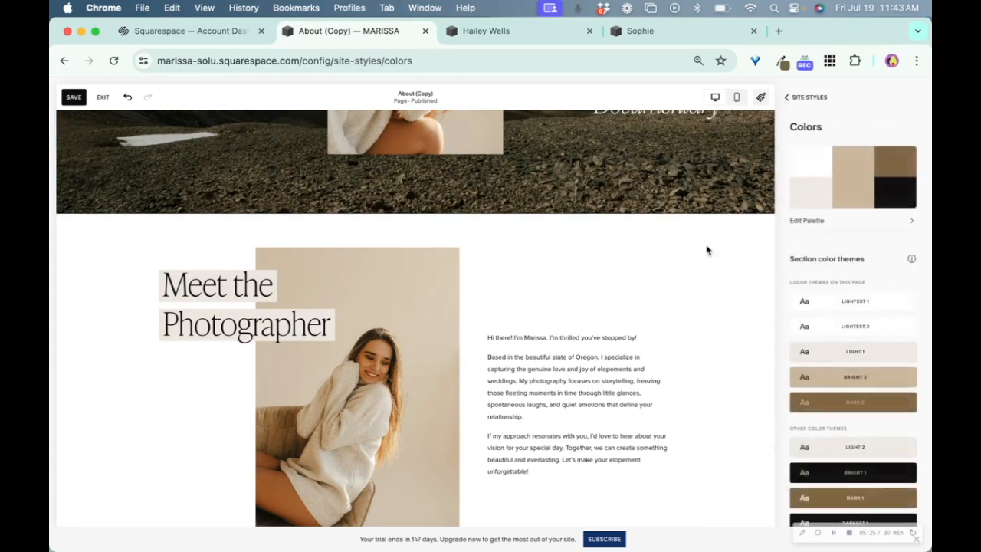
Exit the editor without saving the changes and reopen the unlinked About (Copy) page for editing.
click(103, 97)
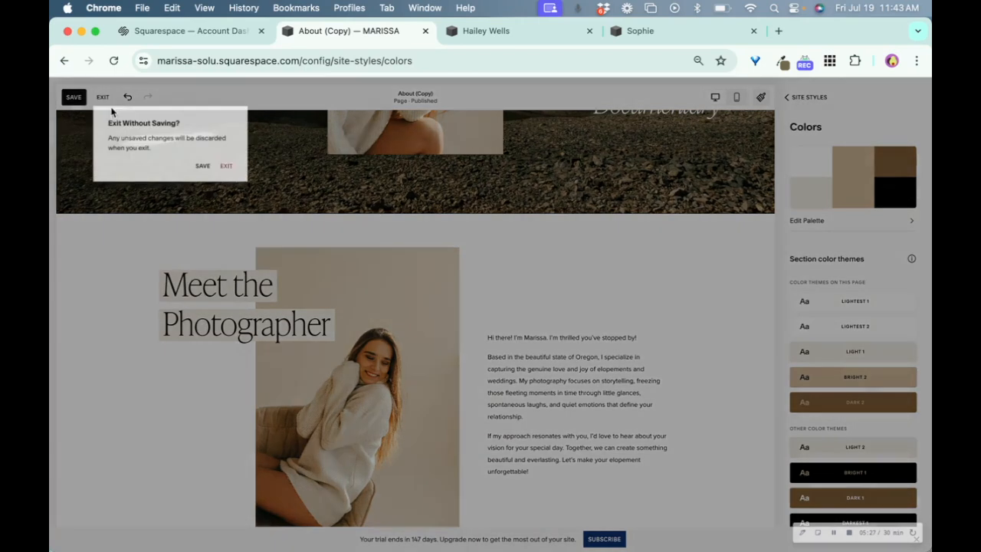
click(226, 165)
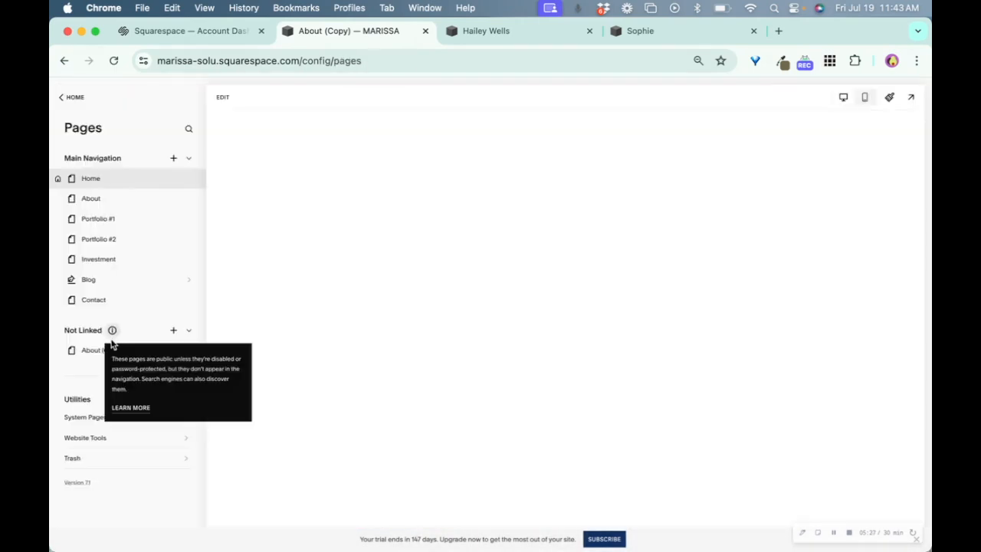
click(98, 350)
click(222, 98)
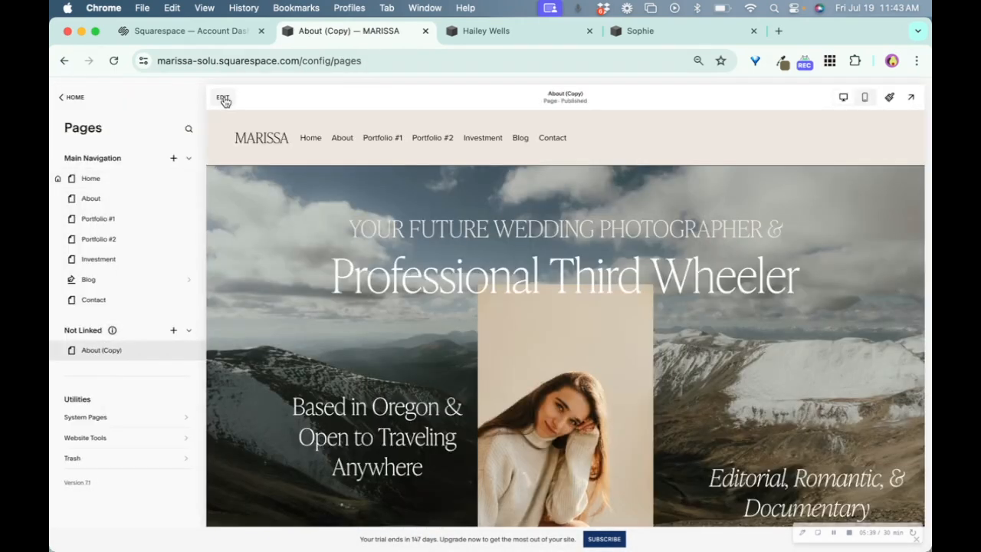
Preview the Light 1, Light 2 and Bright 1 color themes on the Meet the Photographer section, and apply Light 2.
scroll(284, 310, down, 10)
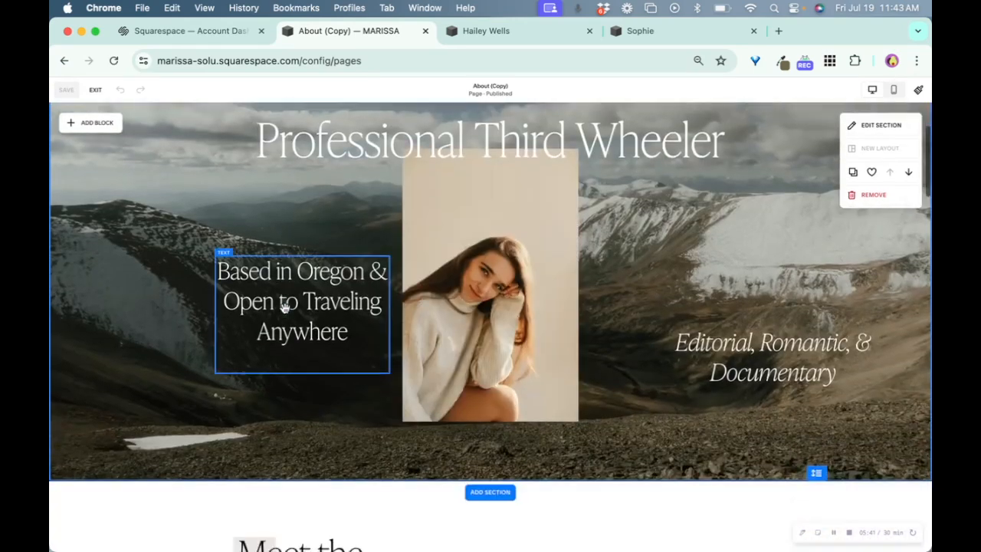
scroll(284, 313, up, 1)
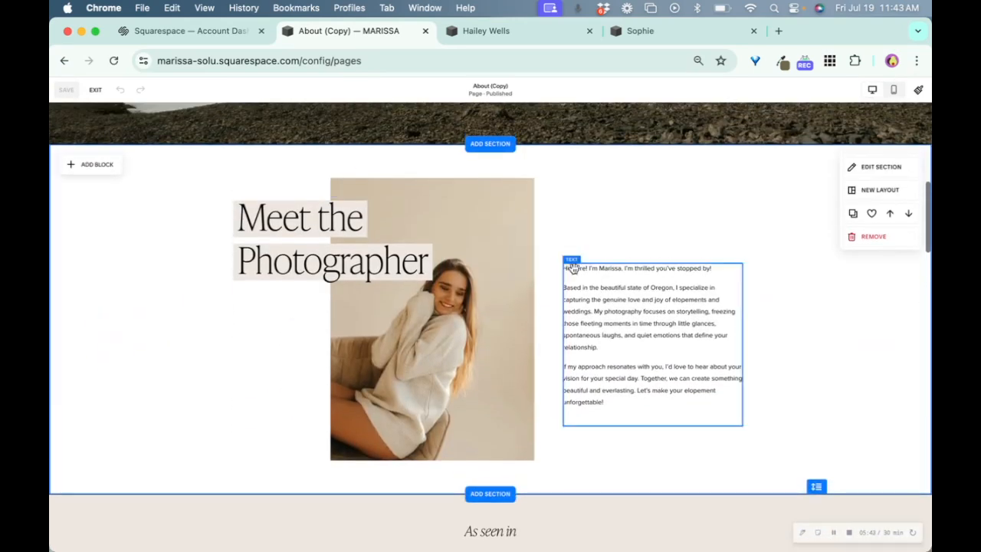
click(864, 166)
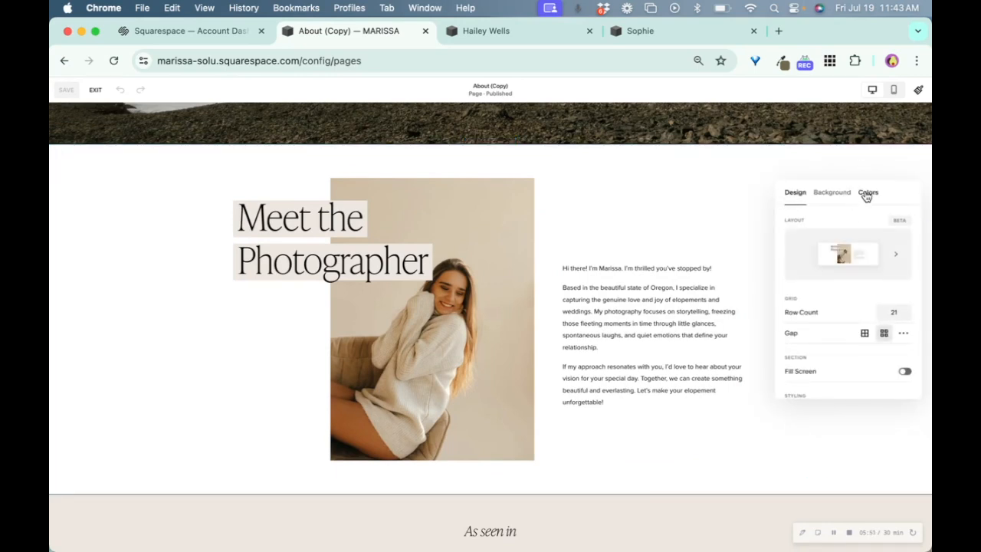
click(867, 193)
click(840, 304)
click(838, 333)
click(837, 356)
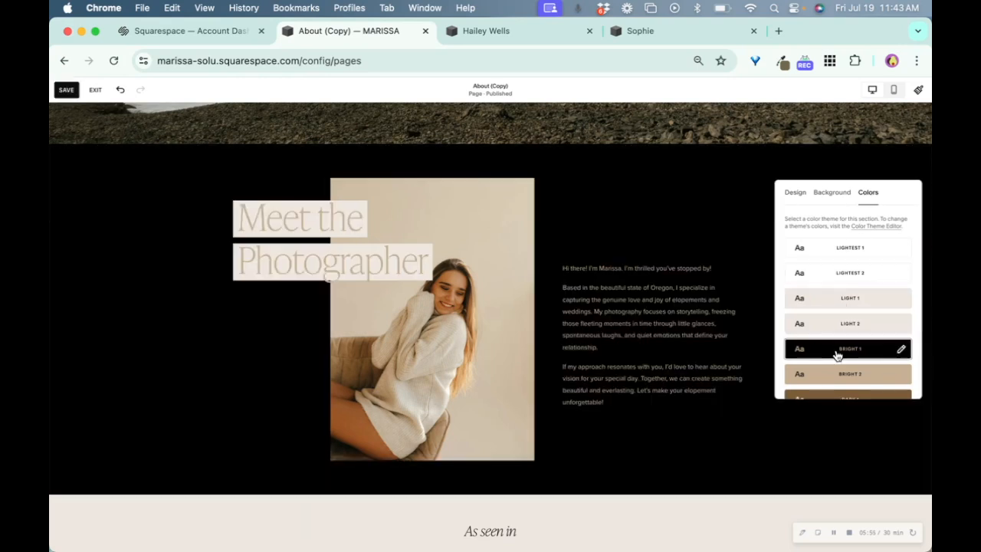
click(897, 329)
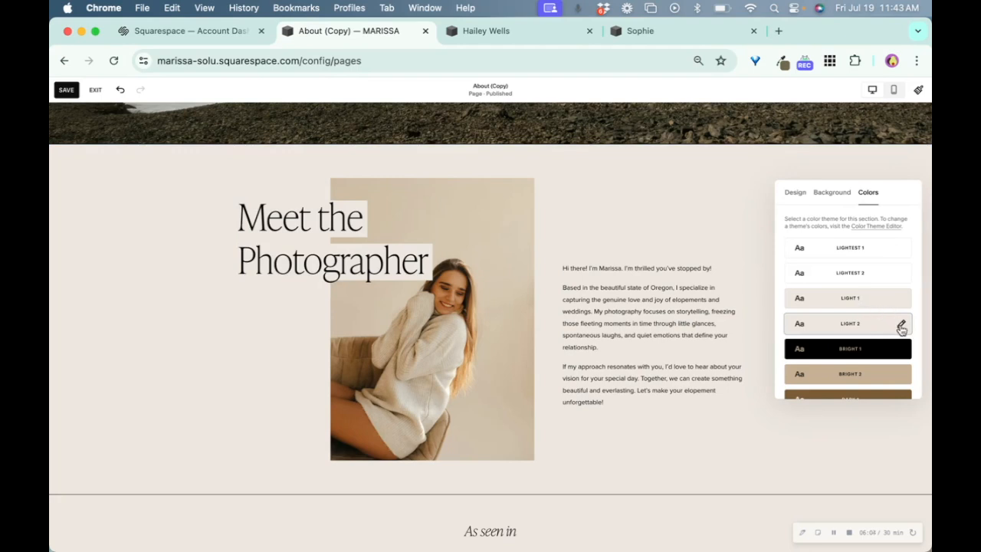
Edit the Light 2 color theme, setting Heading (Medium) and Heading (Large) to the palette's brown.
click(901, 327)
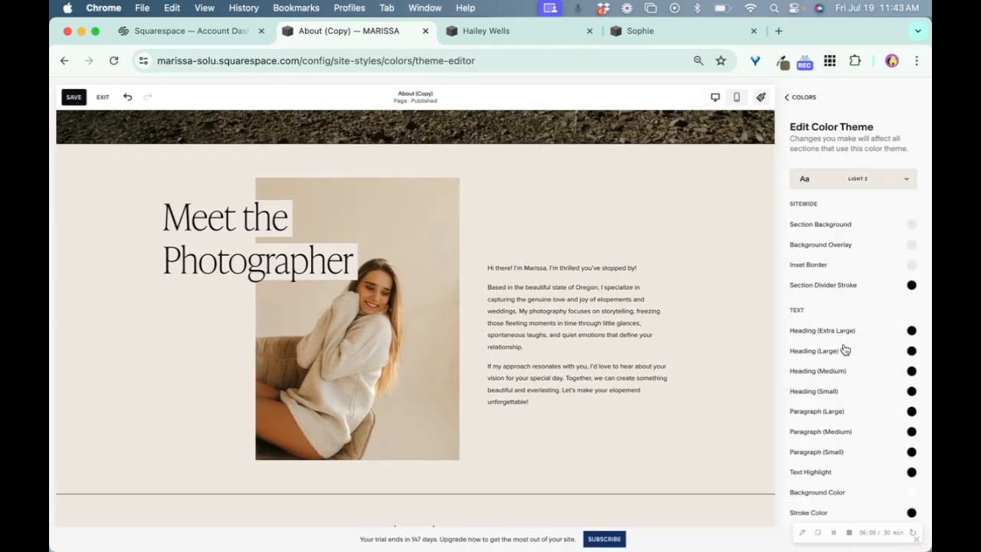
scroll(844, 349, down, 15)
scroll(844, 350, up, 15)
click(911, 370)
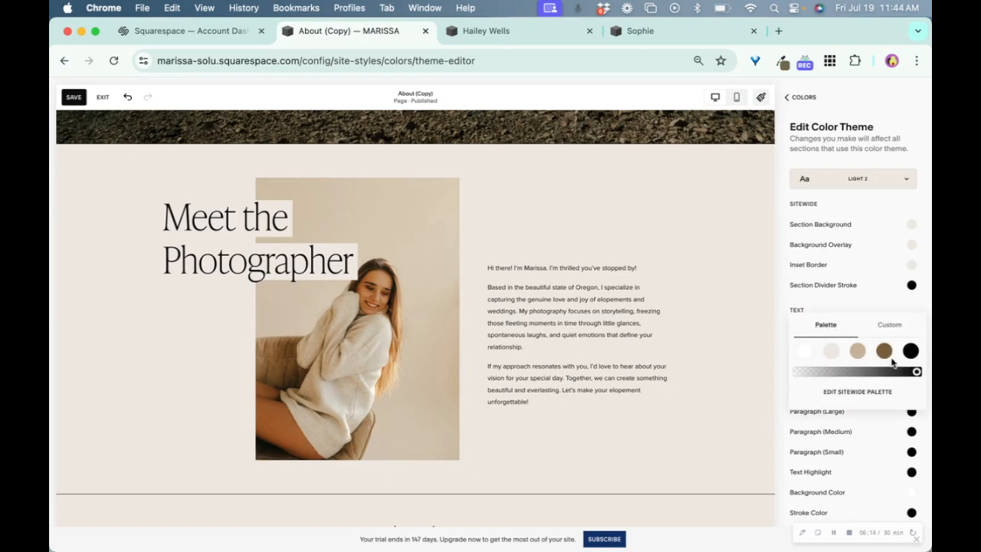
click(884, 351)
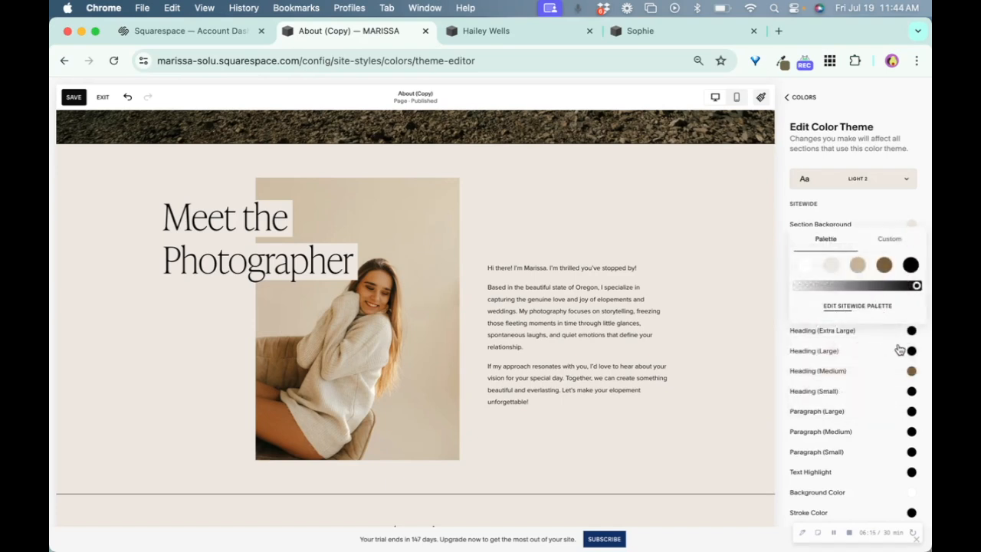
click(911, 351)
click(884, 331)
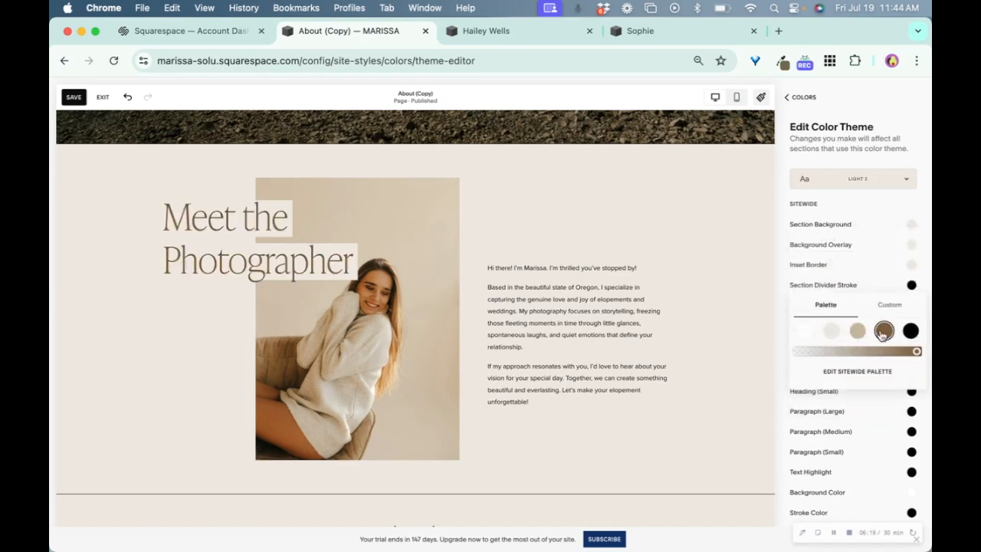
click(871, 142)
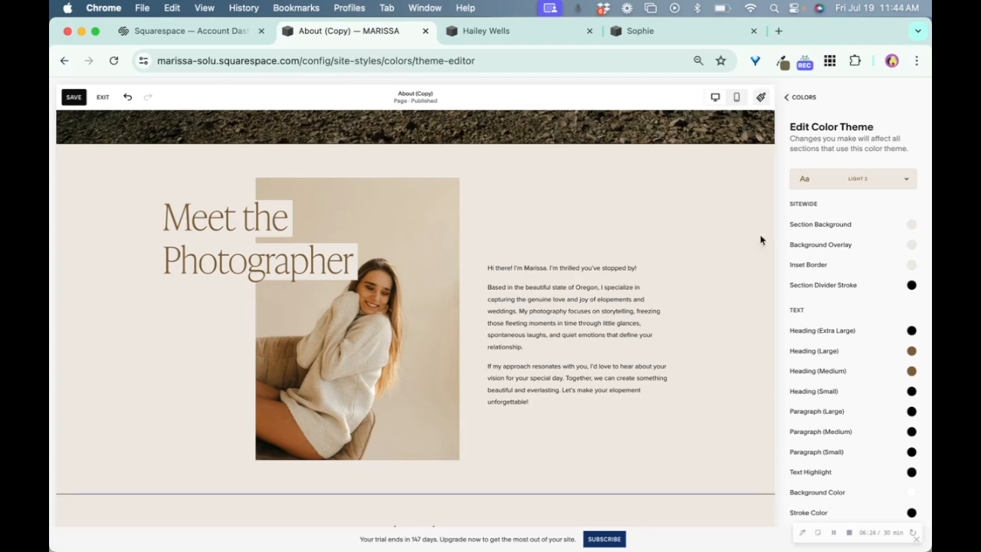
scroll(696, 357, down, 5)
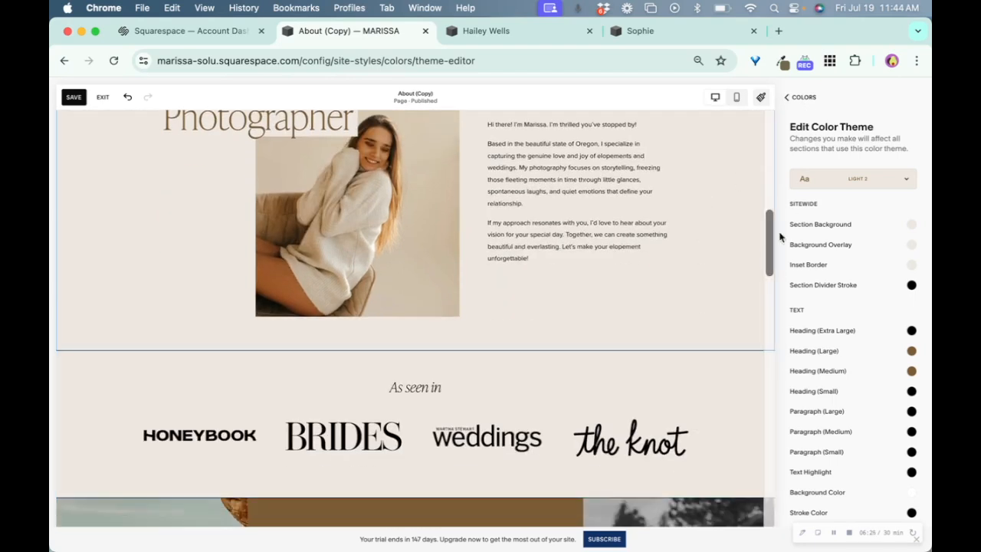
click(805, 97)
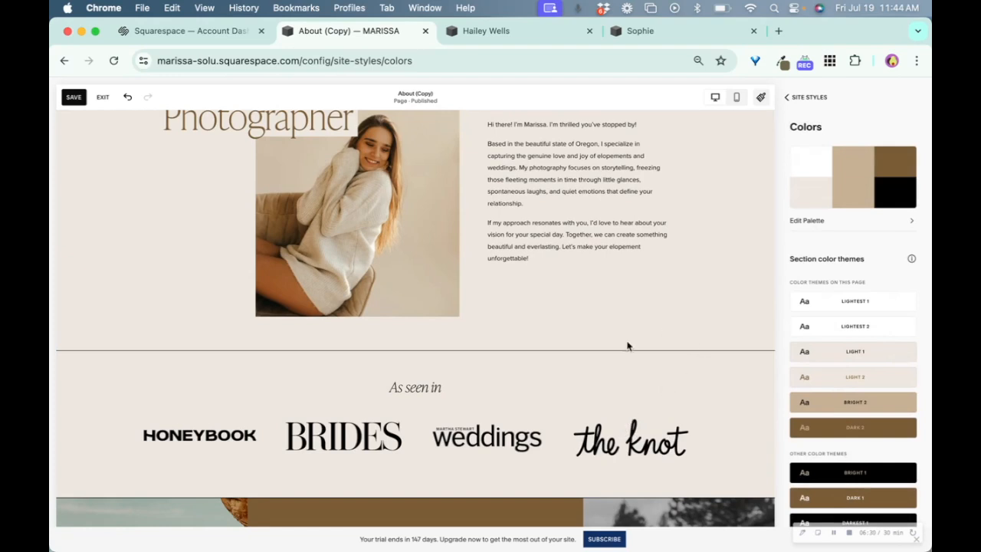
Apply the Light 2 color theme to the "Why I do what I do" section.
scroll(575, 363, down, 10)
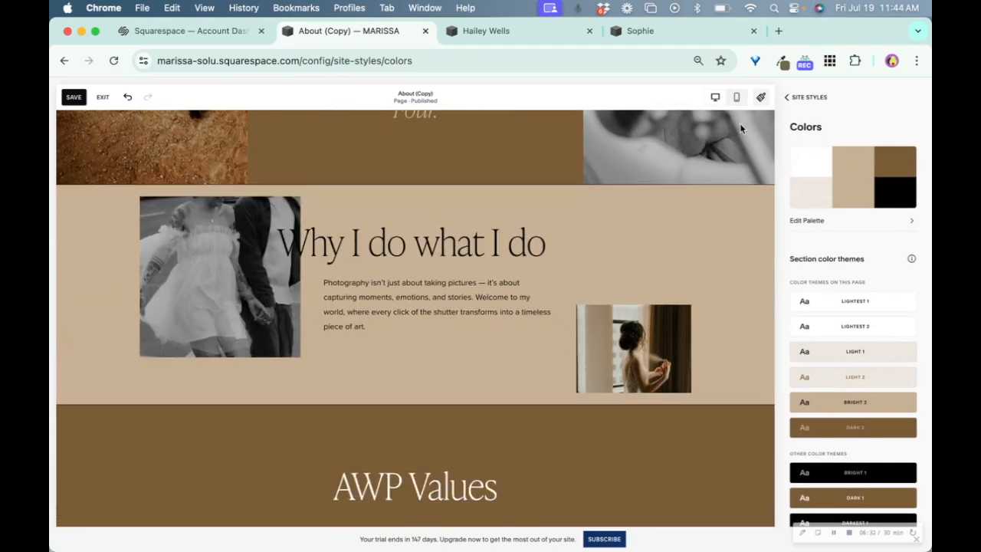
click(762, 100)
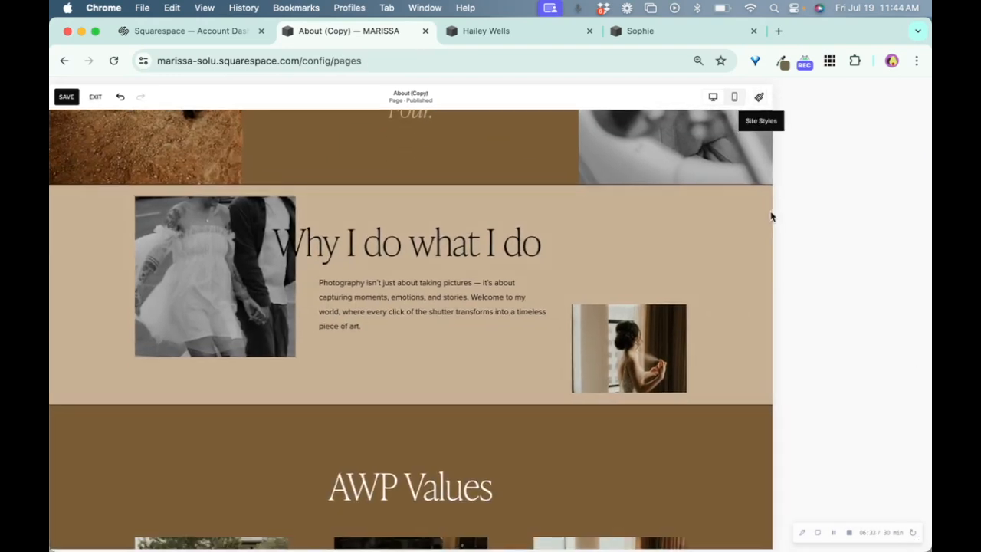
click(874, 208)
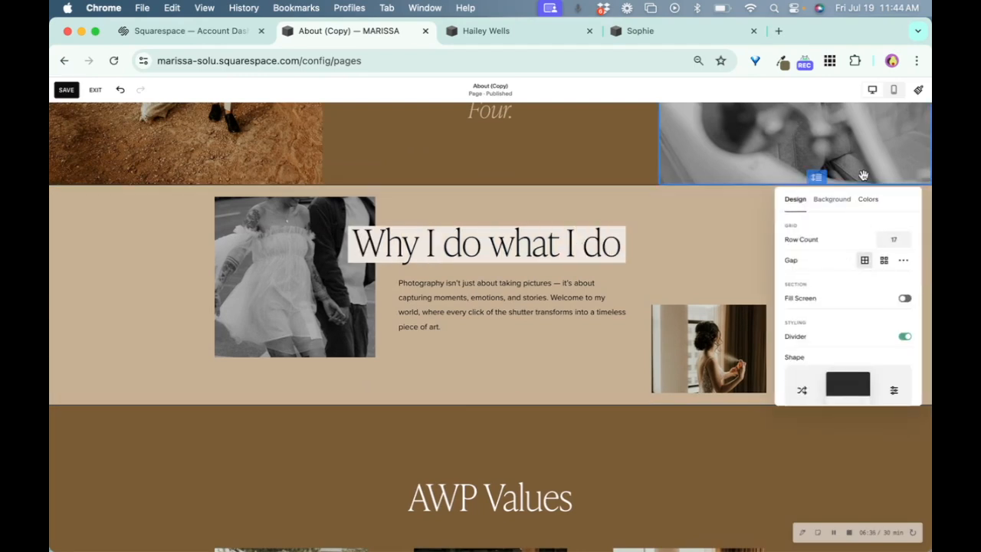
click(868, 198)
click(850, 331)
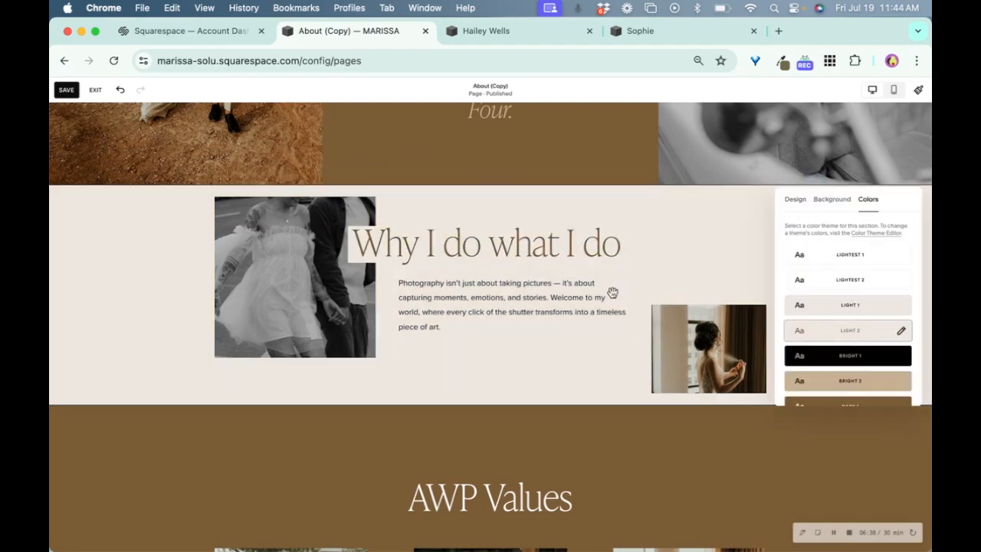
Close the color settings and add the "Professional Third Wheeler" hero section to the saved sections.
click(678, 240)
click(830, 243)
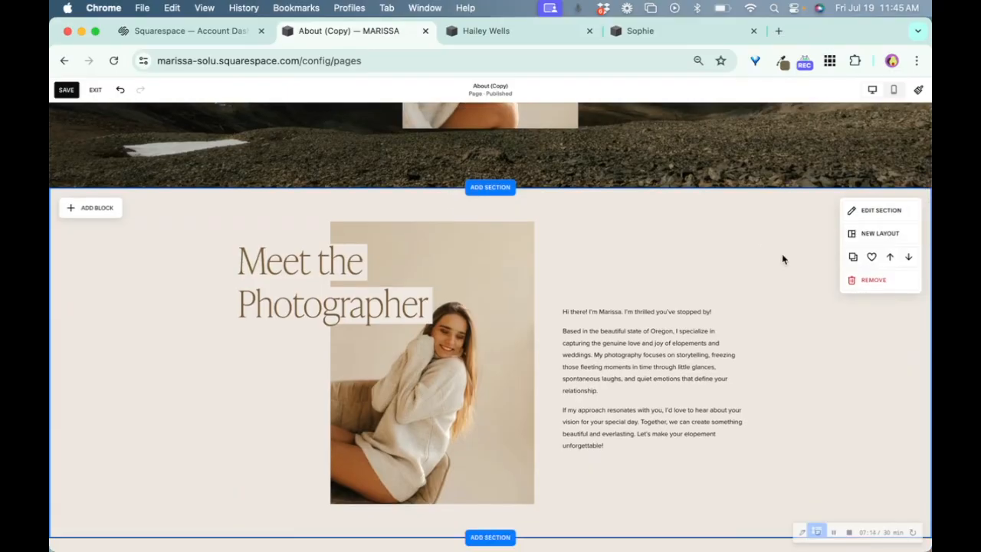
scroll(783, 255, up, 3)
scroll(784, 255, up, 3)
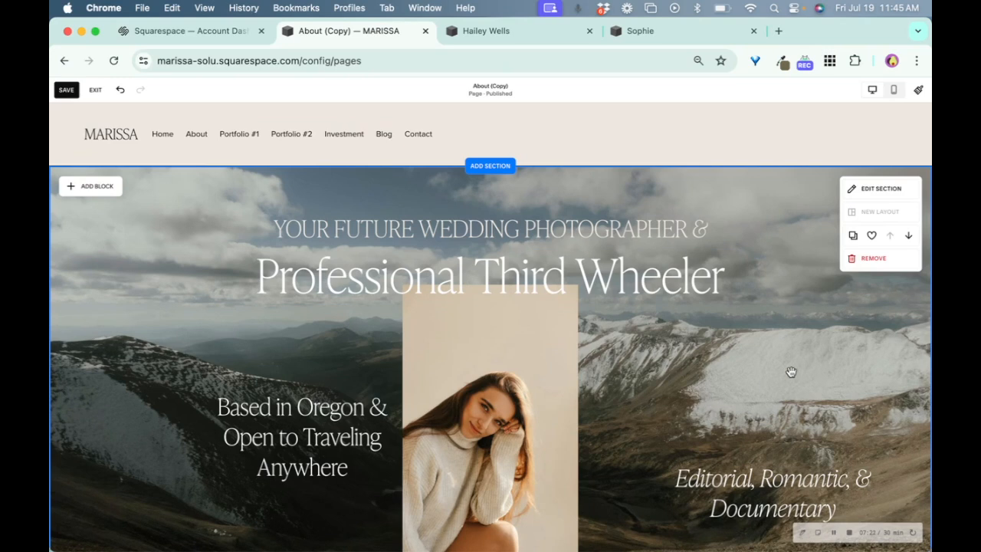
click(874, 237)
Insert the saved "Professional Third Wheeler" section directly above the "Why I do what I do" section.
scroll(678, 326, down, 15)
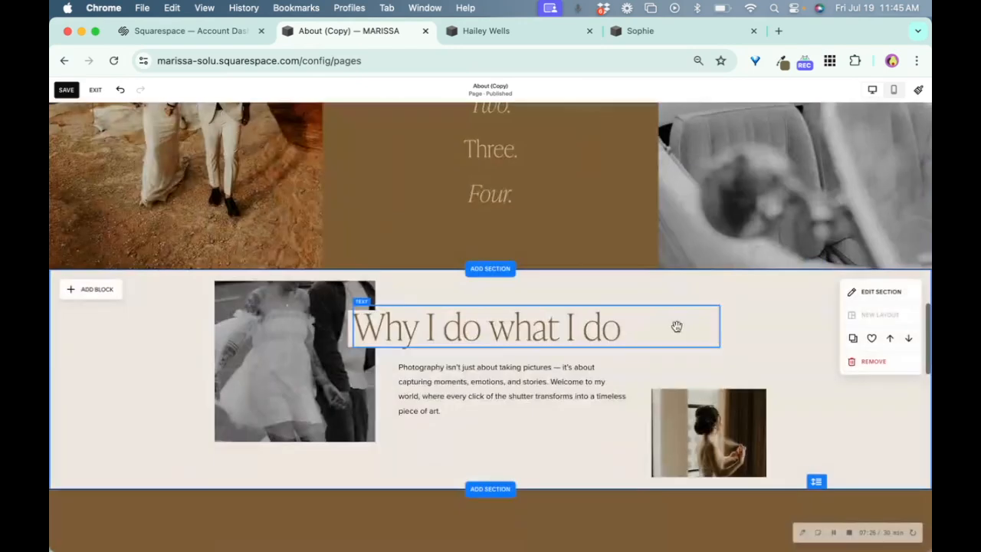
click(480, 270)
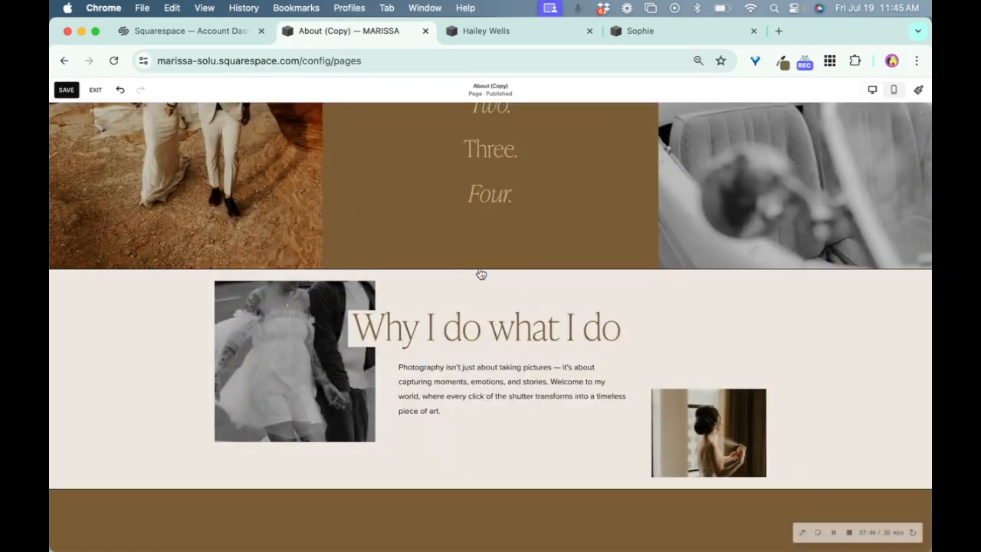
click(337, 221)
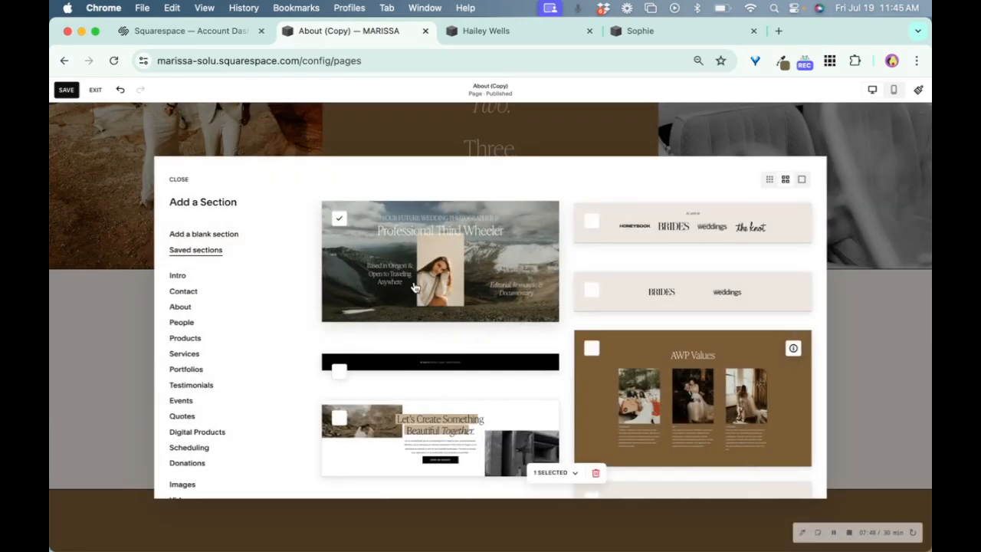
click(509, 296)
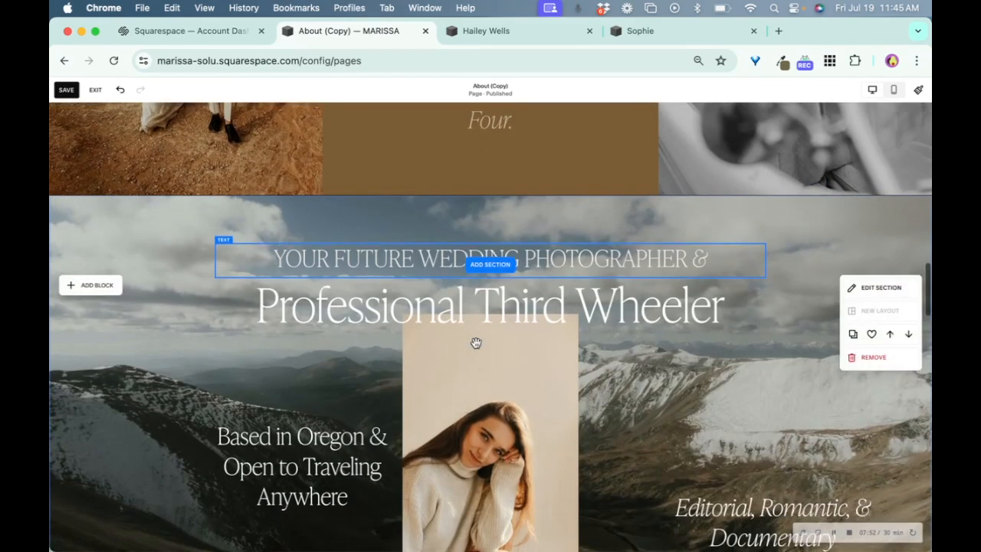
Add a blank section directly below the newly inserted hero section.
scroll(476, 343, down, 4)
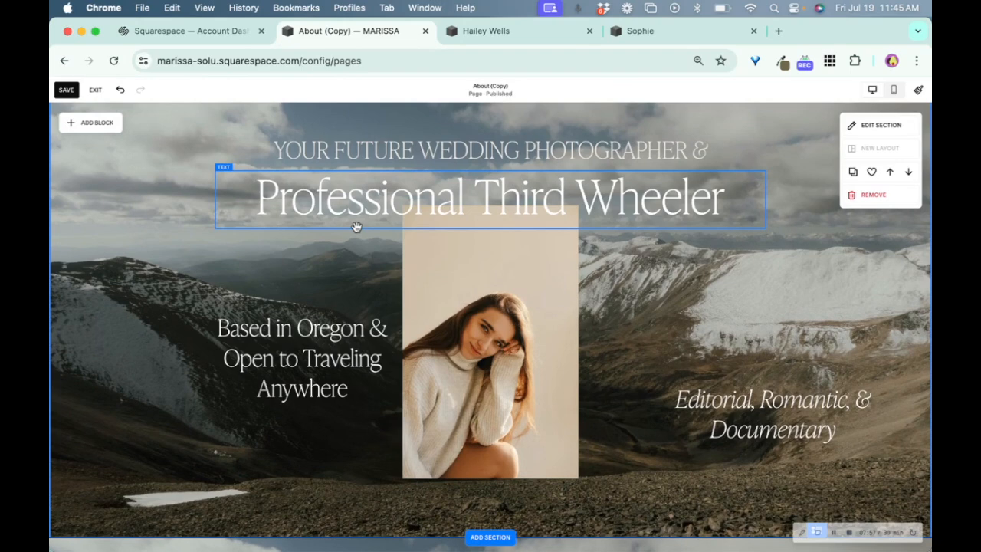
scroll(500, 413, down, 3)
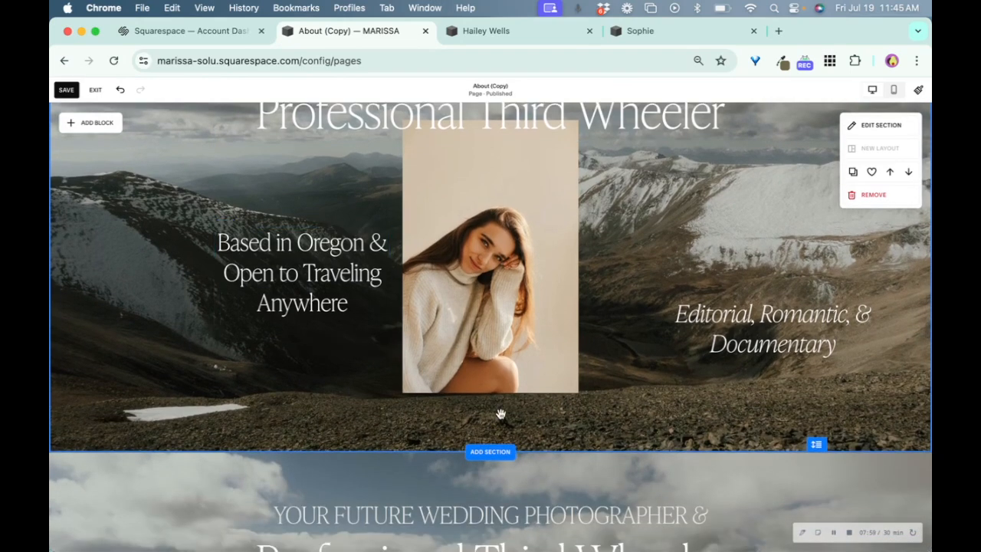
click(487, 452)
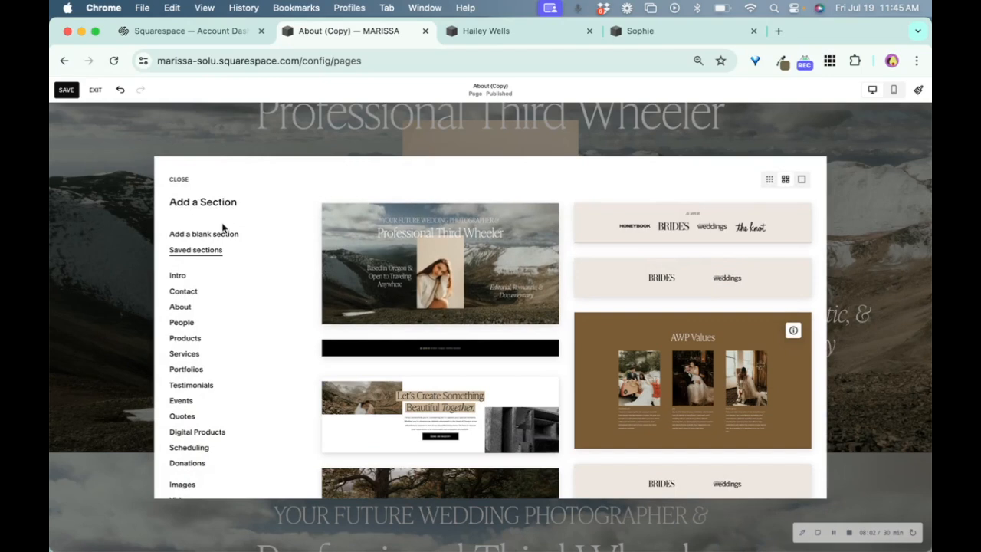
click(230, 235)
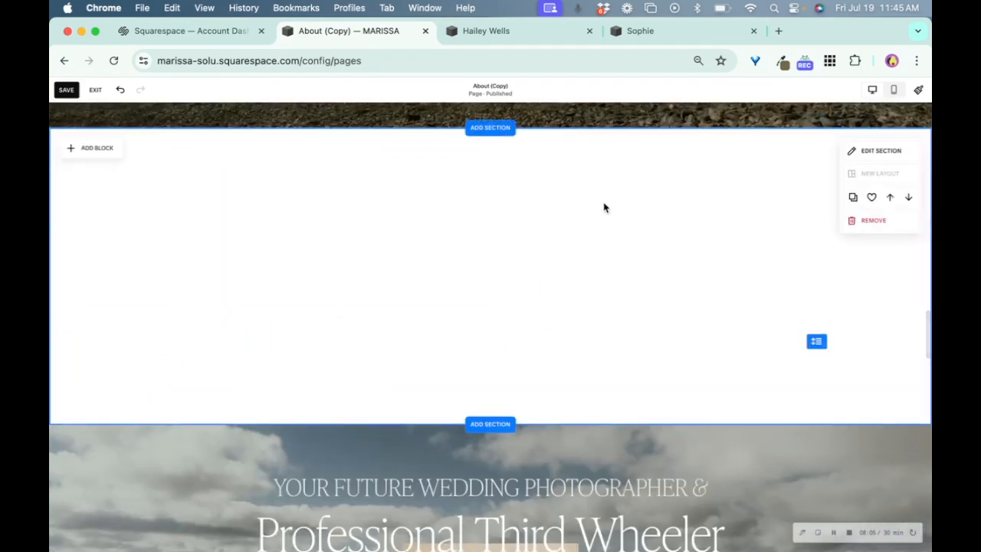
Add a text block and an image block to the blank section, moving the image block to the right of the text.
click(89, 150)
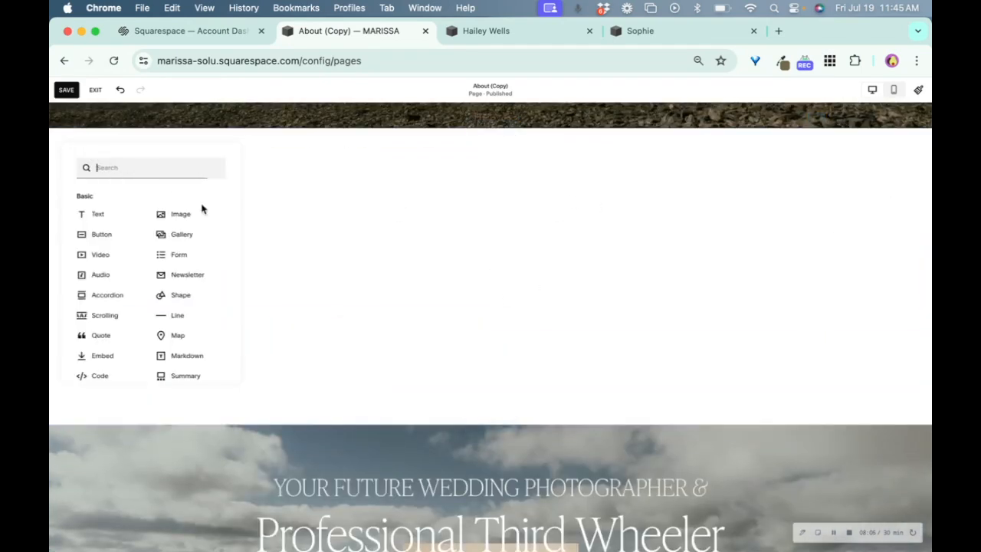
click(113, 214)
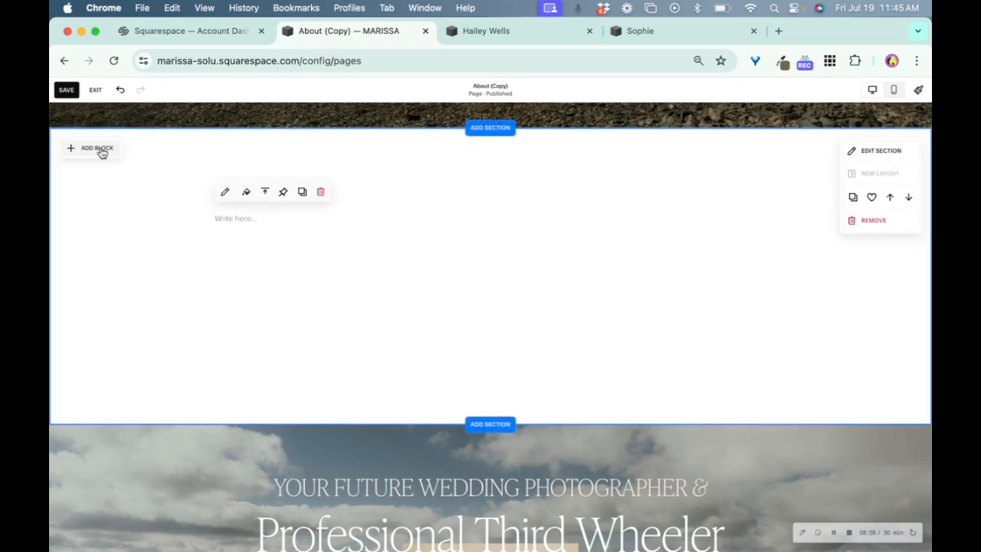
click(100, 150)
click(189, 218)
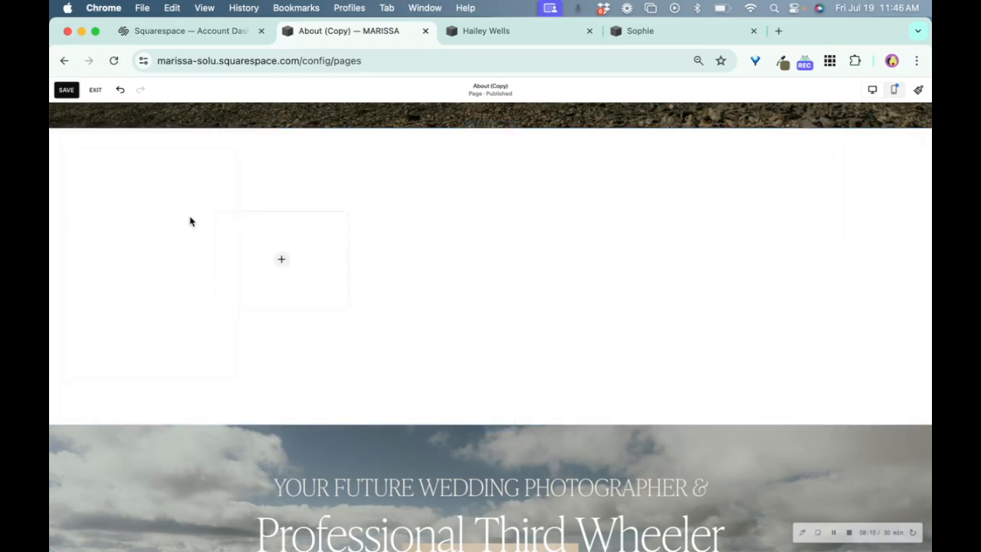
drag(241, 262, 546, 243)
click(750, 186)
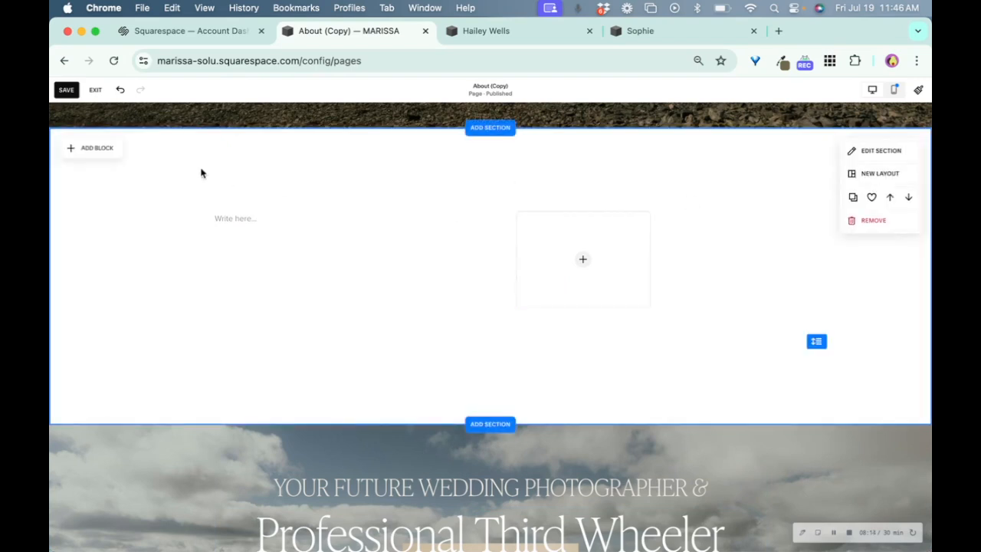
Add a scrolling text block to the blank section and place it below the text block, across the image block.
click(84, 149)
scroll(128, 359, down, 1)
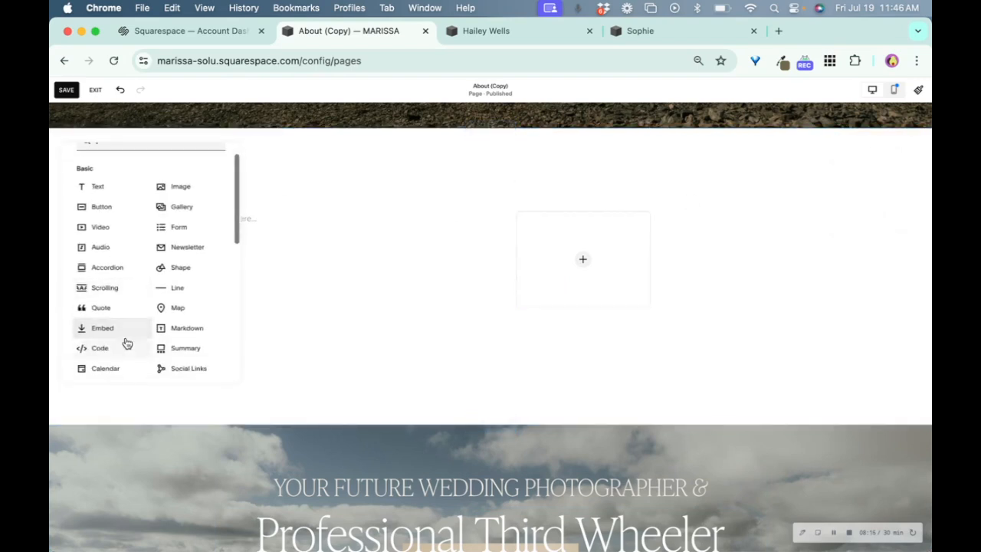
click(116, 291)
drag(381, 223, 353, 276)
click(383, 193)
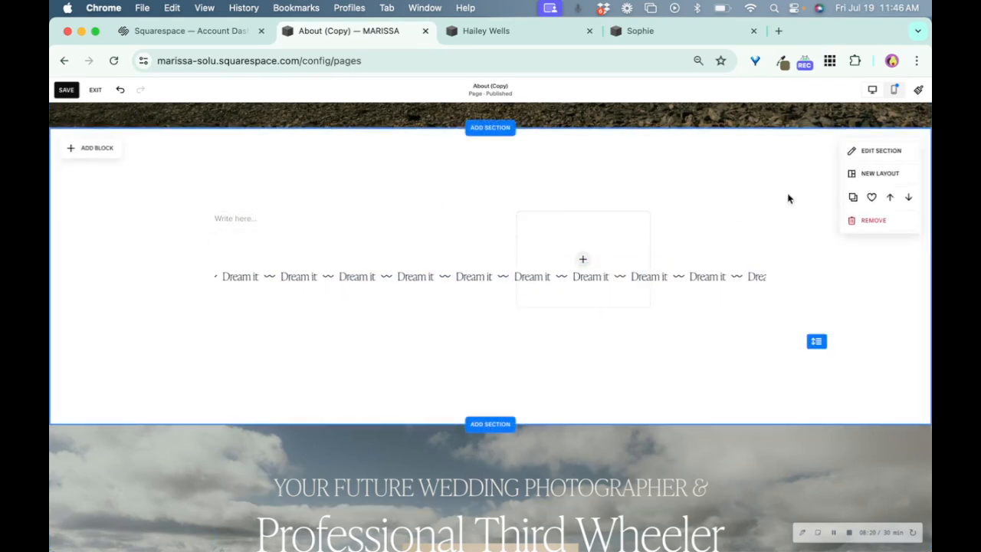
Browse the Intro, About and People section layouts, and insert the Meet the Team layout with six circular portraits above the blank section.
click(496, 131)
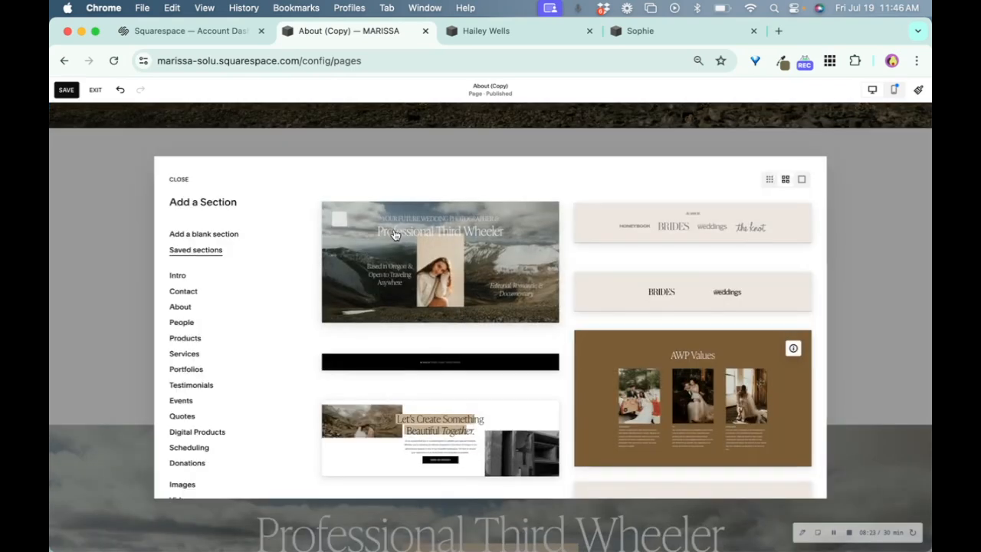
click(181, 280)
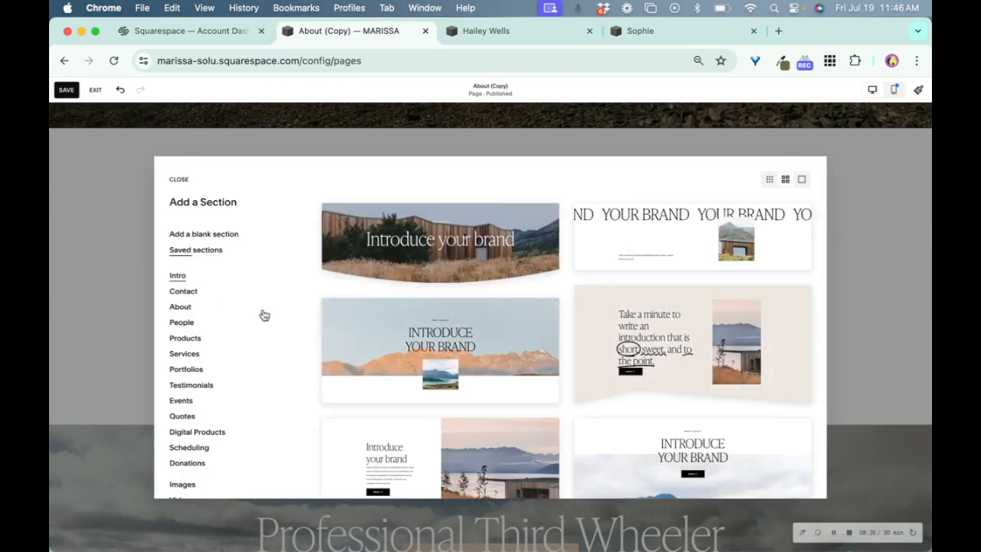
scroll(550, 258, down, 3)
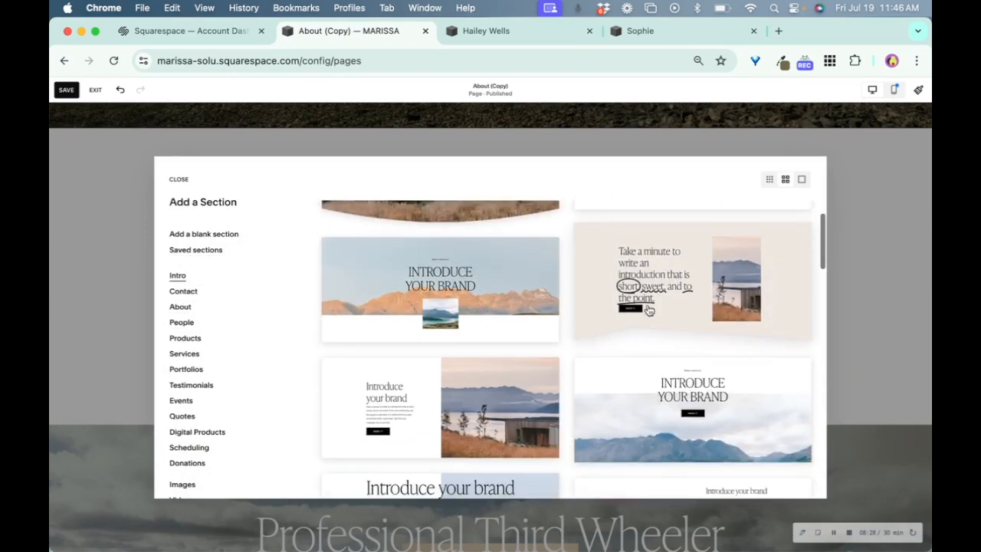
click(184, 308)
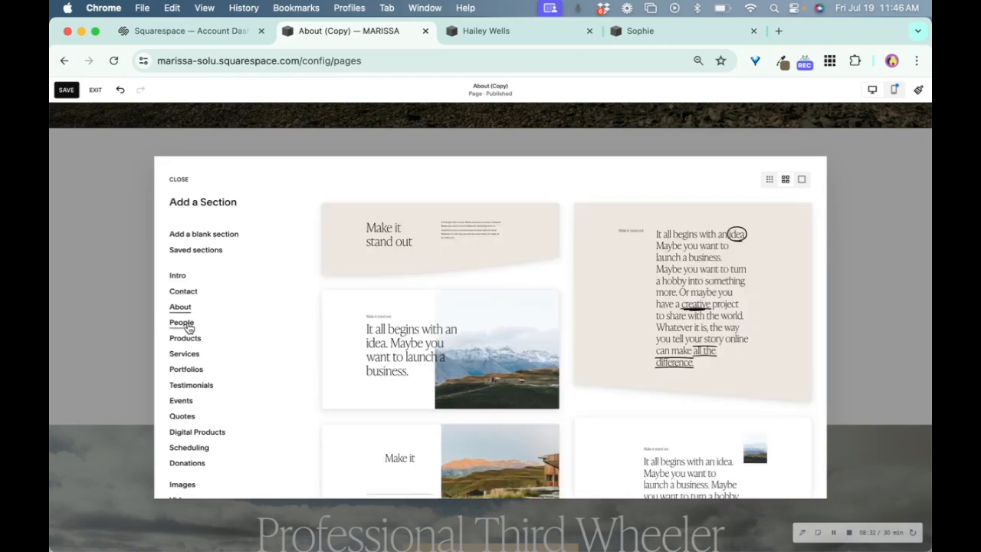
click(187, 325)
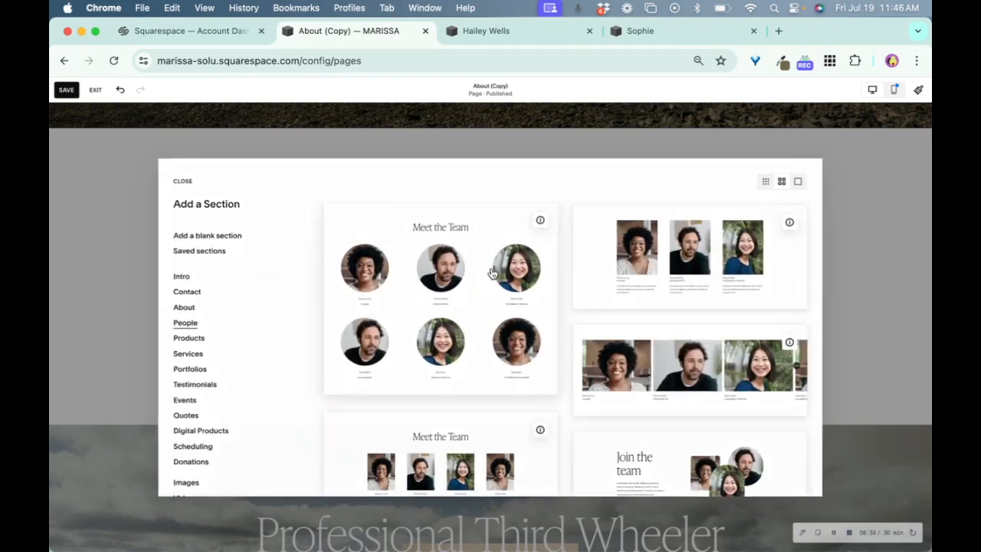
click(491, 272)
scroll(502, 353, down, 3)
scroll(502, 357, down, 5)
scroll(618, 300, up, 7)
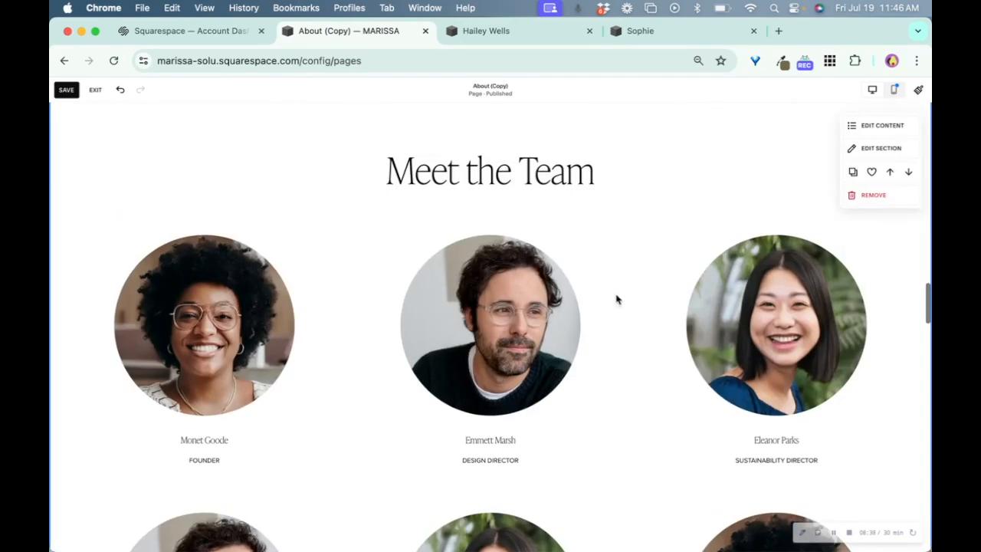
Switch to the mobile layout and review how the Meet the Team section stacks.
click(896, 90)
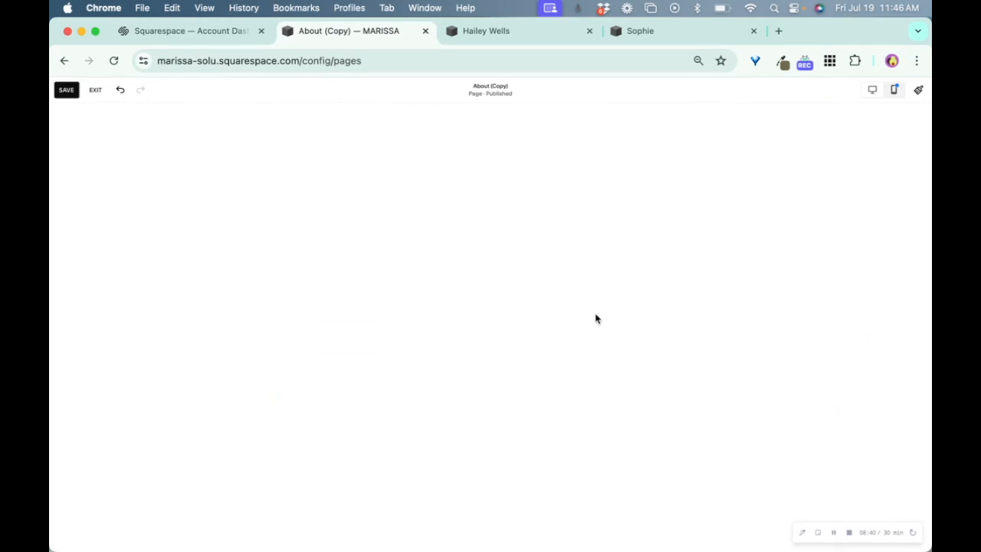
scroll(493, 462, down, 4)
scroll(493, 462, down, 2)
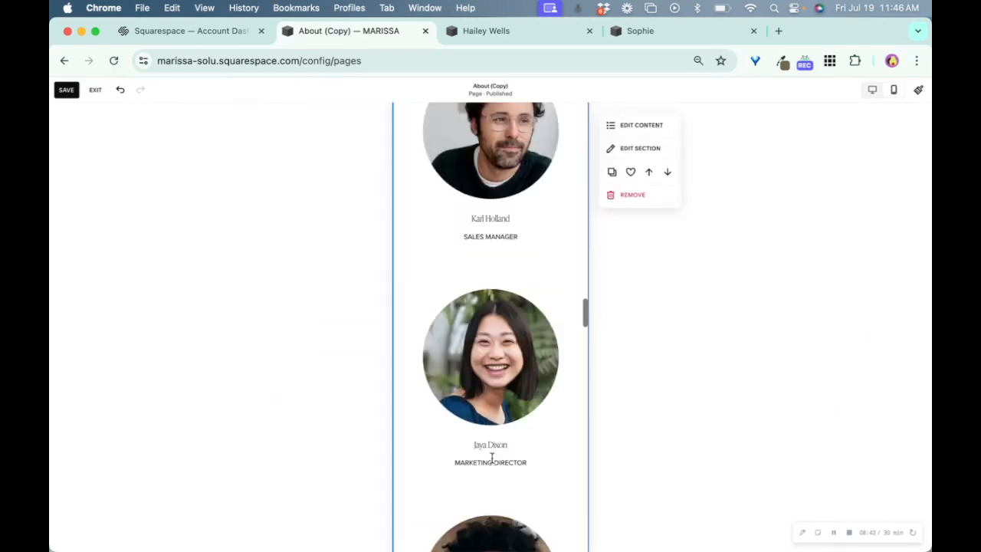
scroll(492, 460, up, 10)
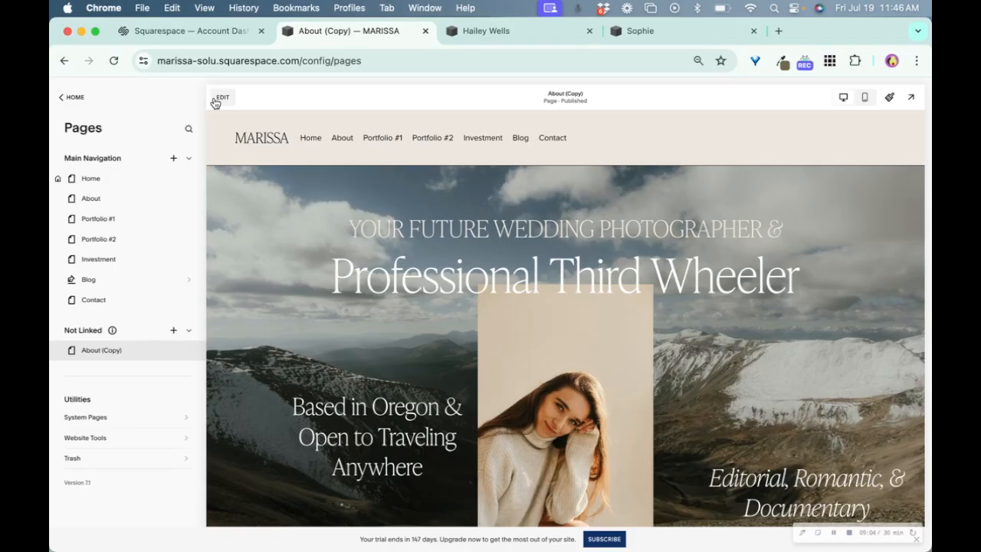
Reopen the About (Copy) page for editing and place the text cursor in the hero's "YOUR FUTURE WEDDING PHOTOGRAPHER &" line.
click(222, 98)
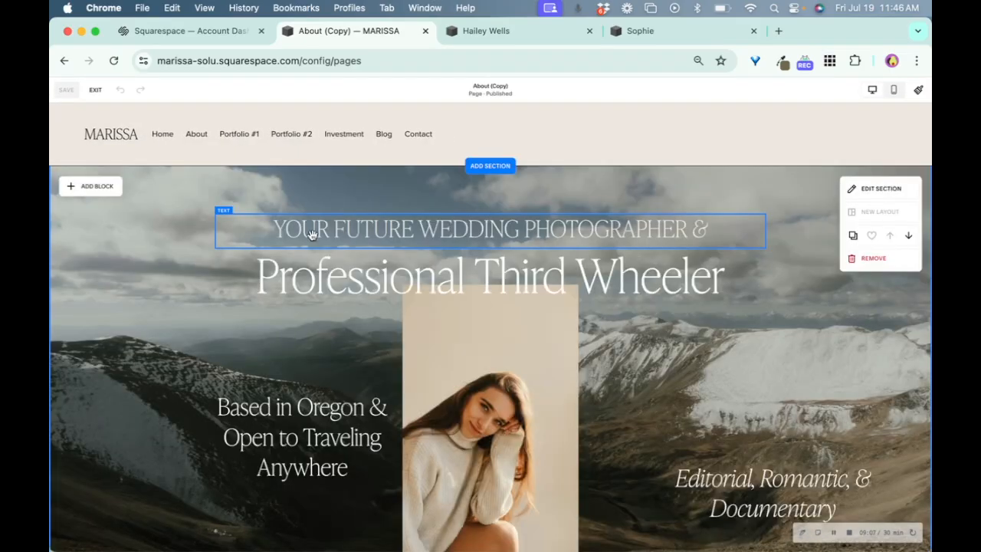
double_click(312, 233)
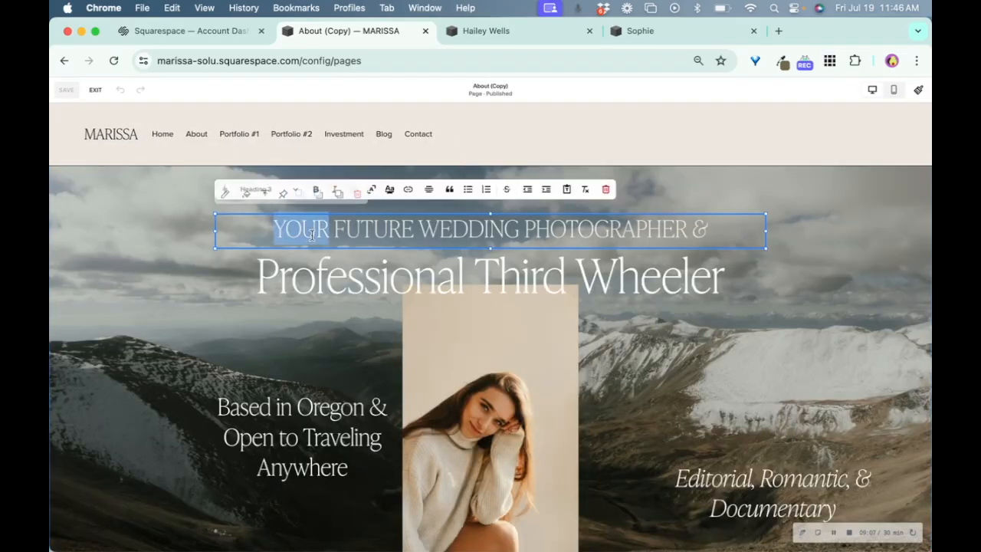
click(271, 226)
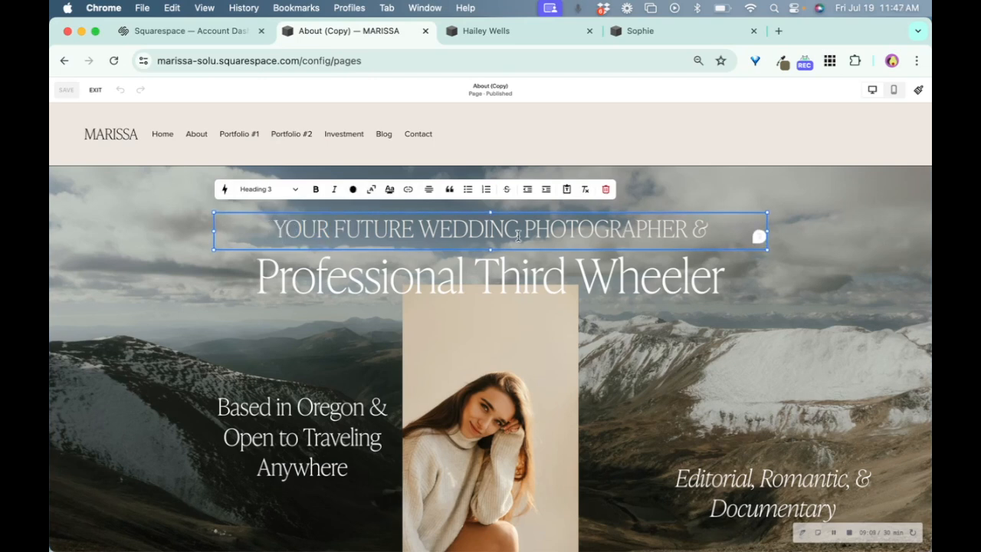
Try to overwrite the hero's entire "YOUR FUTURE WEDDING PHOTOGRAPHER &" line with new text, and undo the replacement.
key(super+a)
text(YO)
key(super+z)
key(super+z)
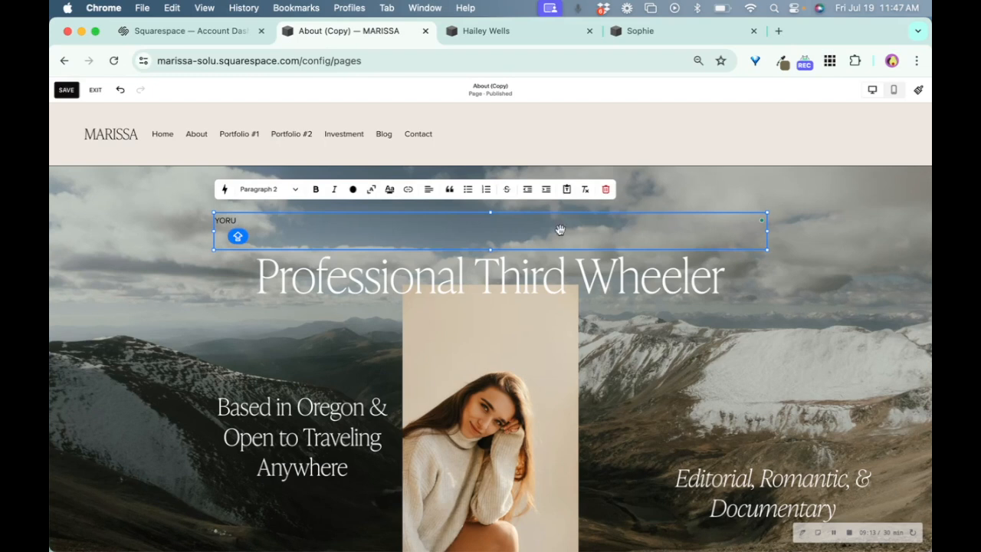
Rewrite the hero's upper line within its existing text as "YOUR SOCIAL MEDIA BESTIE&".
click(286, 228)
text(YOUR SOCIAL)
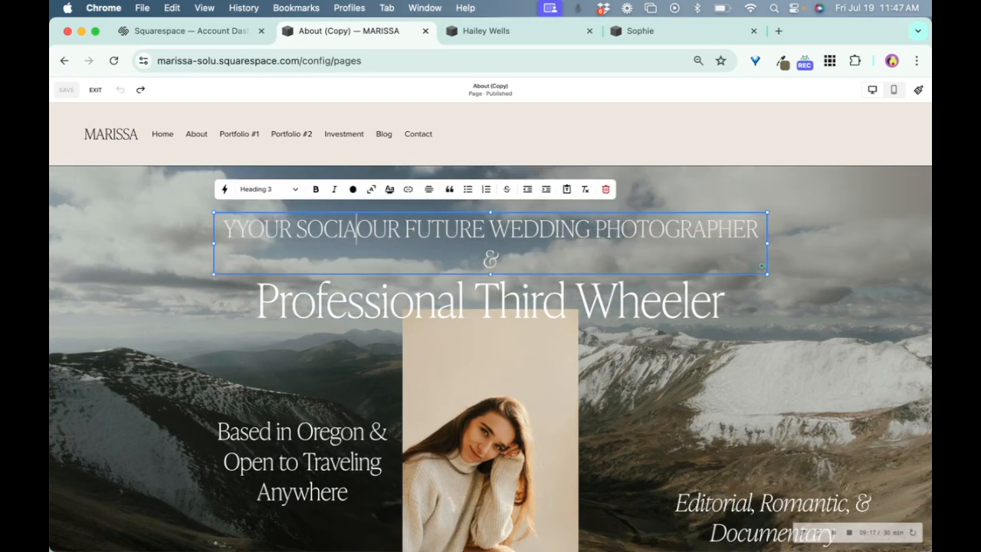
key(shift+super+Right)
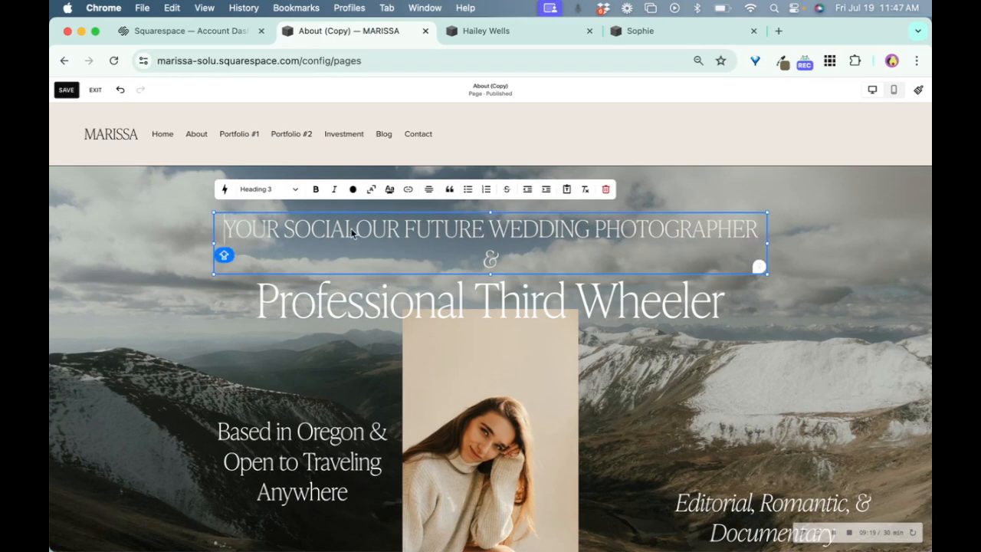
key(BackSpace)
text(MEDIA )
text(BESTIE&)
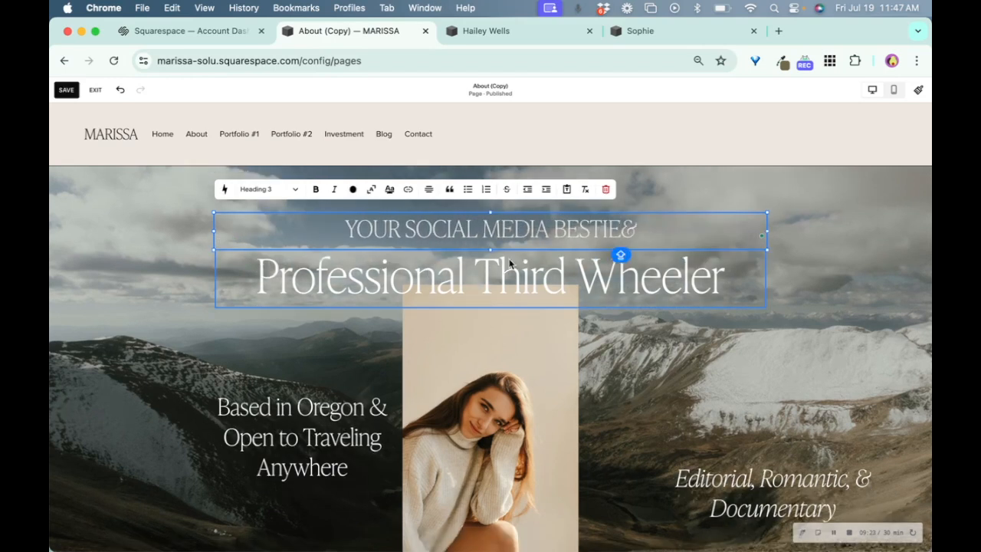
Delete all text from the hero's upper line and set the empty line's text style to Heading 3.
key(super+a)
key(BackSpace)
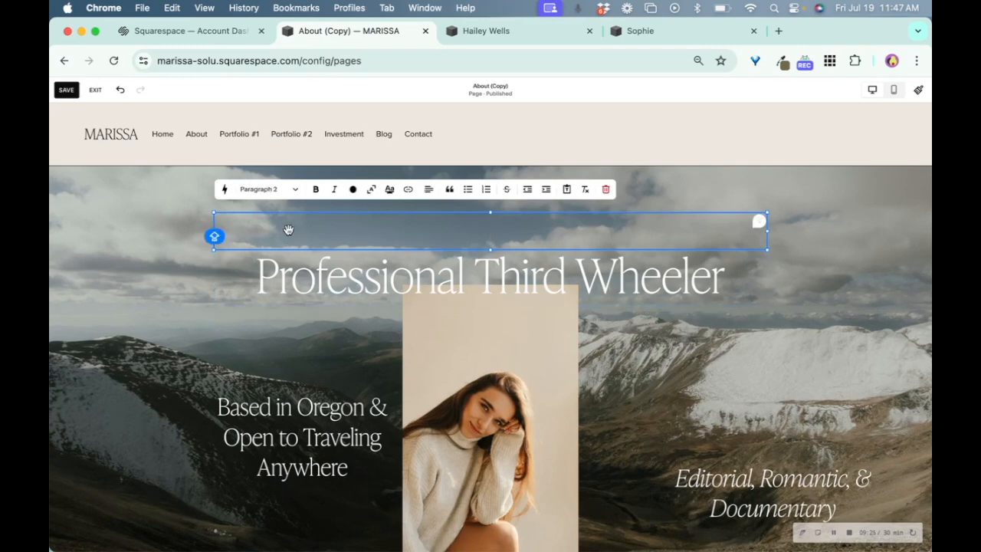
click(261, 190)
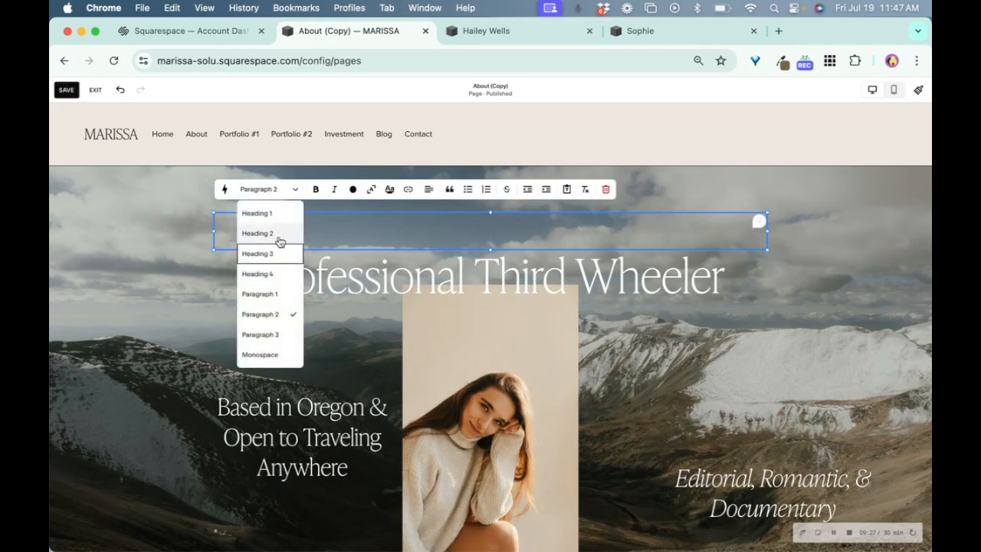
click(281, 242)
click(274, 191)
click(260, 254)
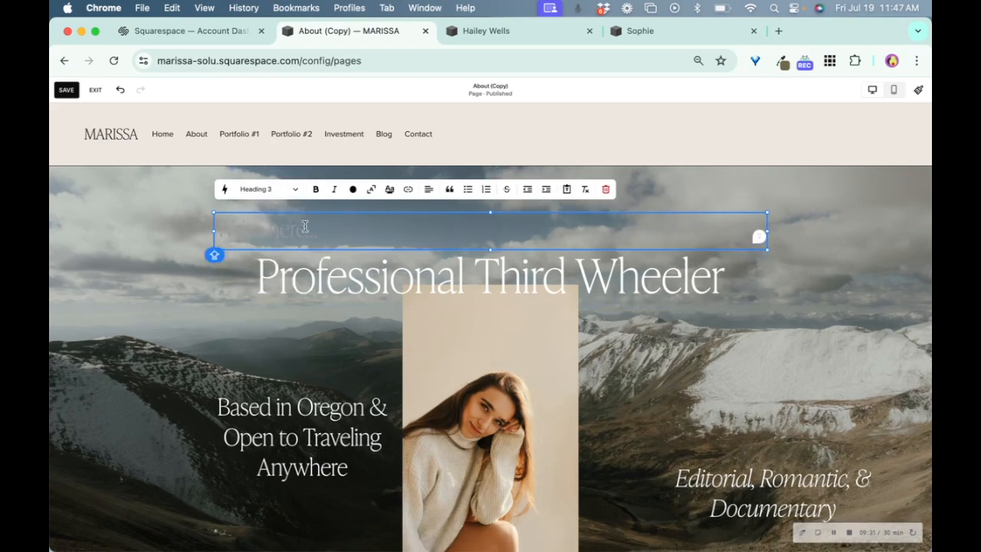
Centre the hero's empty upper line and enter "YOUR SOCIAL MEDIA BESTIE" in it.
click(436, 191)
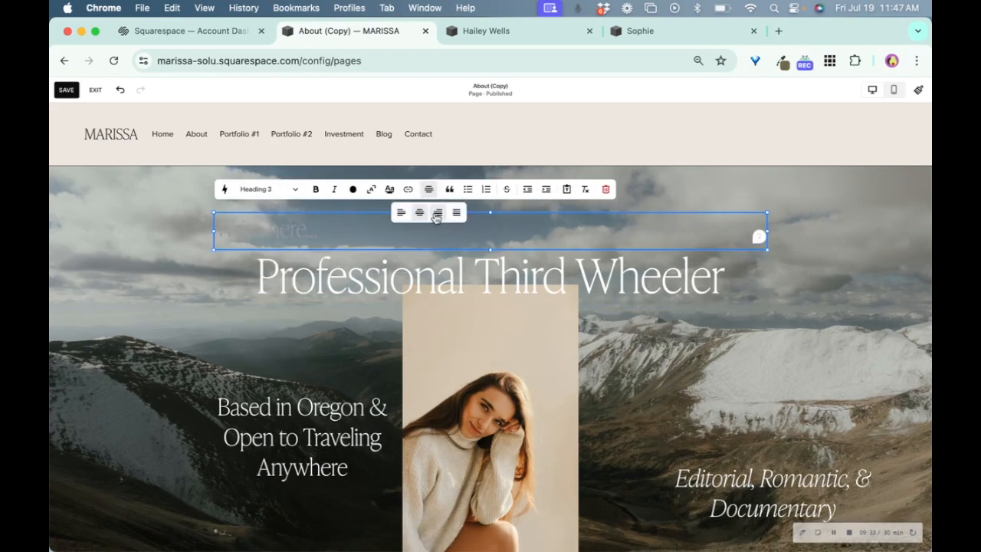
click(386, 236)
text(YOUR )
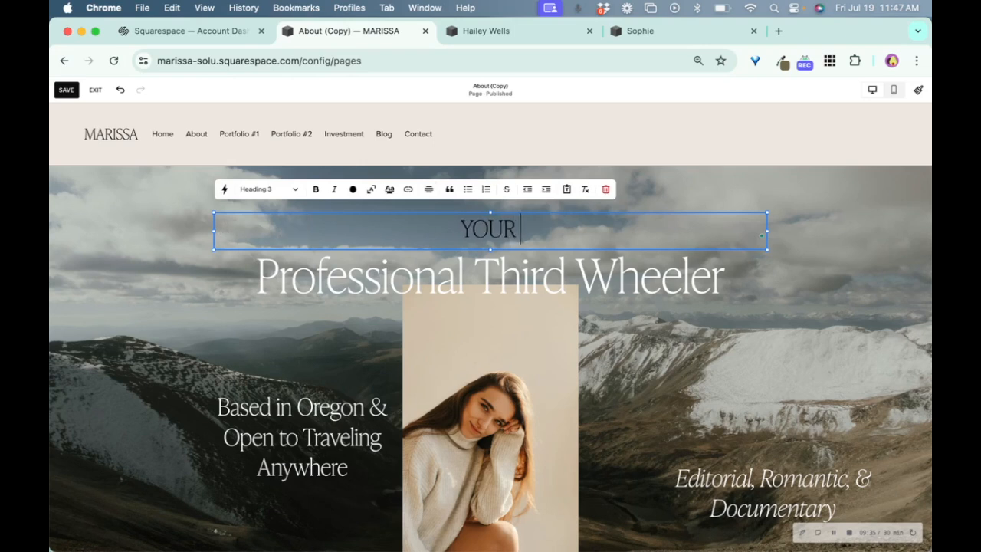
text(SOCIAL MEDIA BESTIE)
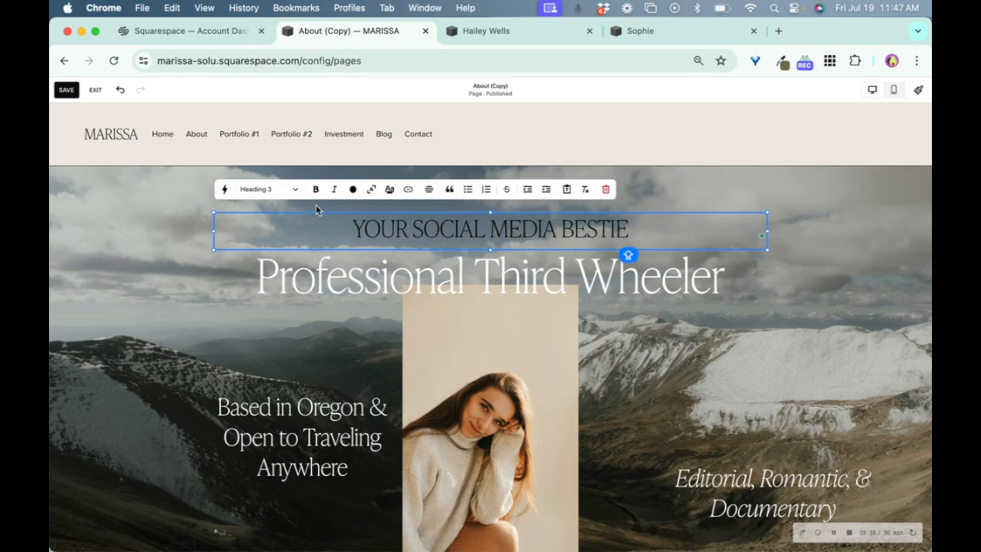
Change the color of the entire "YOUR SOCIAL MEDIA BESTIE" line to white from the palette.
key(super+a)
click(352, 189)
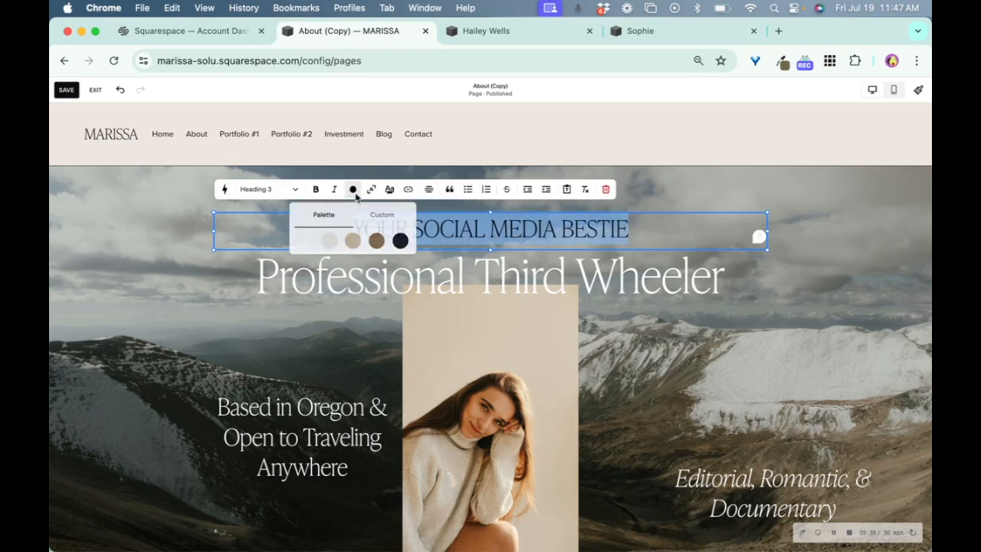
click(303, 242)
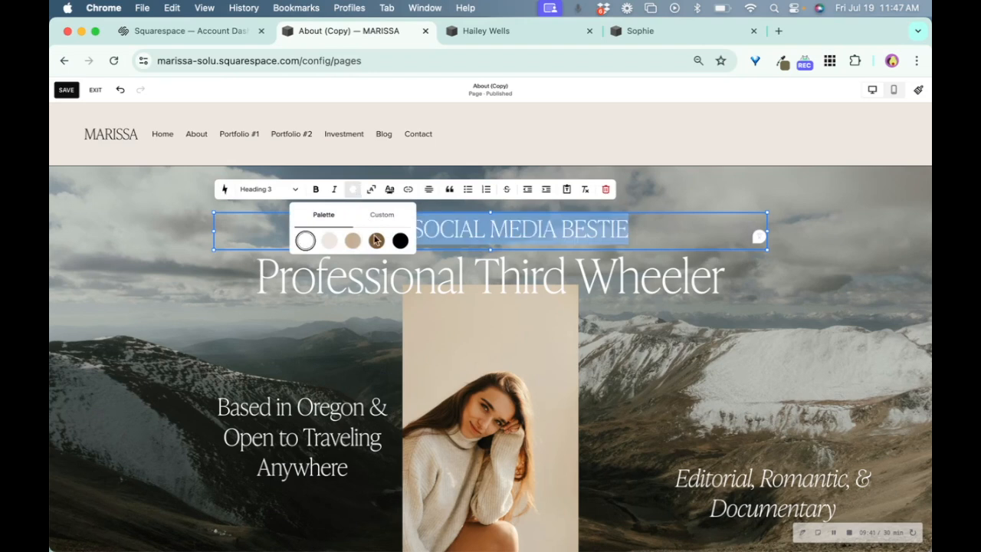
Make the hero's upper line bold, try italics on it, and scale the text to fill its block's width.
click(454, 229)
key(super+a)
click(334, 190)
click(317, 190)
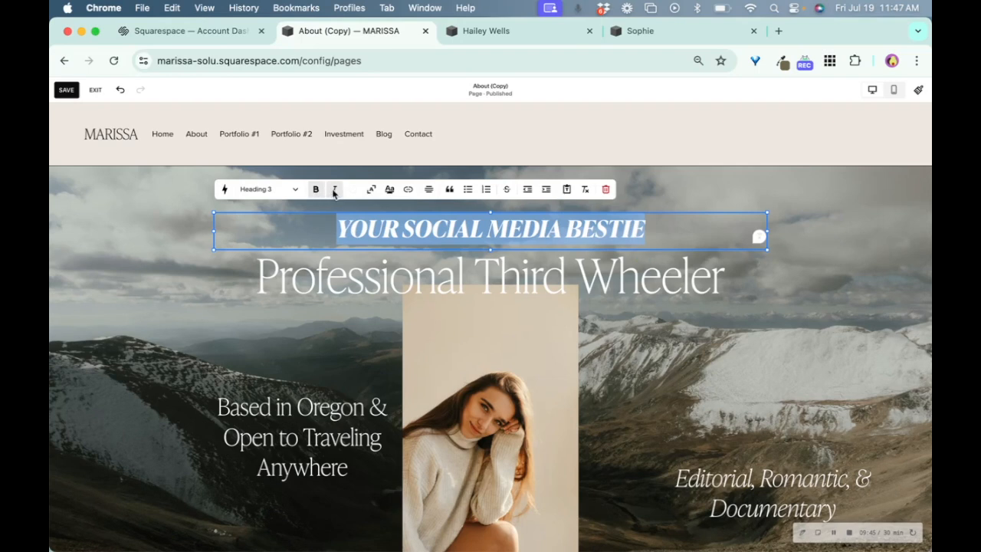
click(334, 190)
click(371, 190)
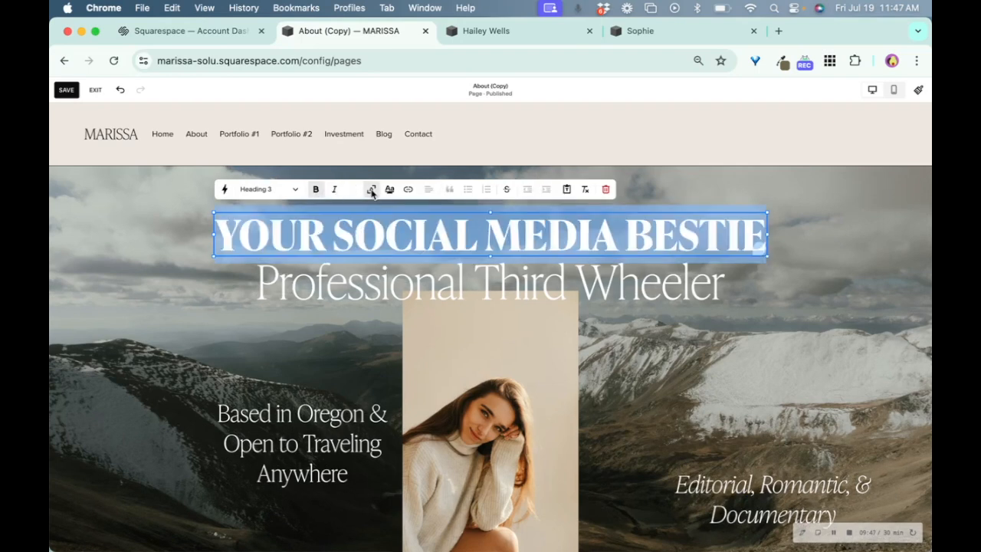
Try resizing the hero's upper text block from its left edge, and undo the last change.
click(213, 237)
click(212, 237)
drag(215, 237, 356, 235)
key(super+z)
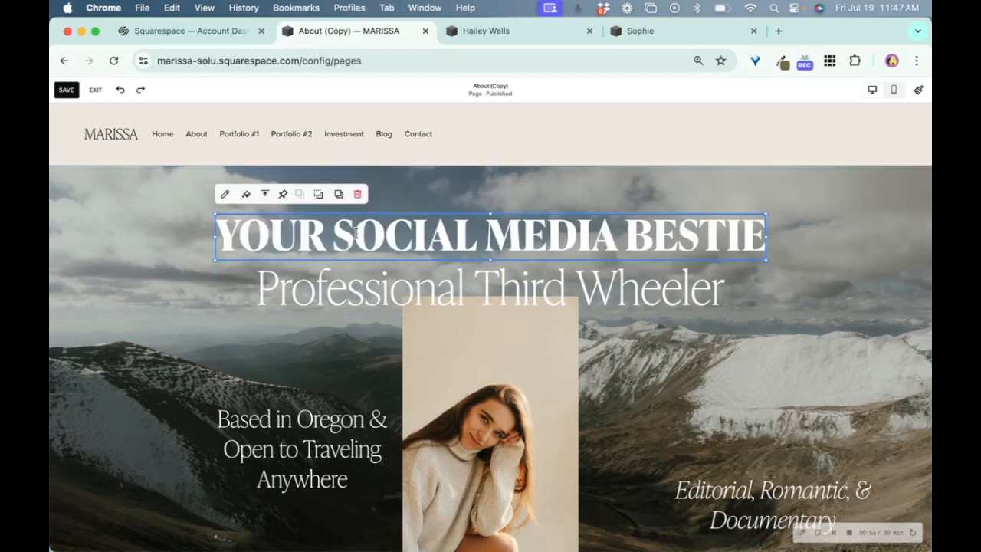
Apply a text highlight to the whole upper line and set its shape to the solid filled bar.
triple_click(355, 233)
click(388, 190)
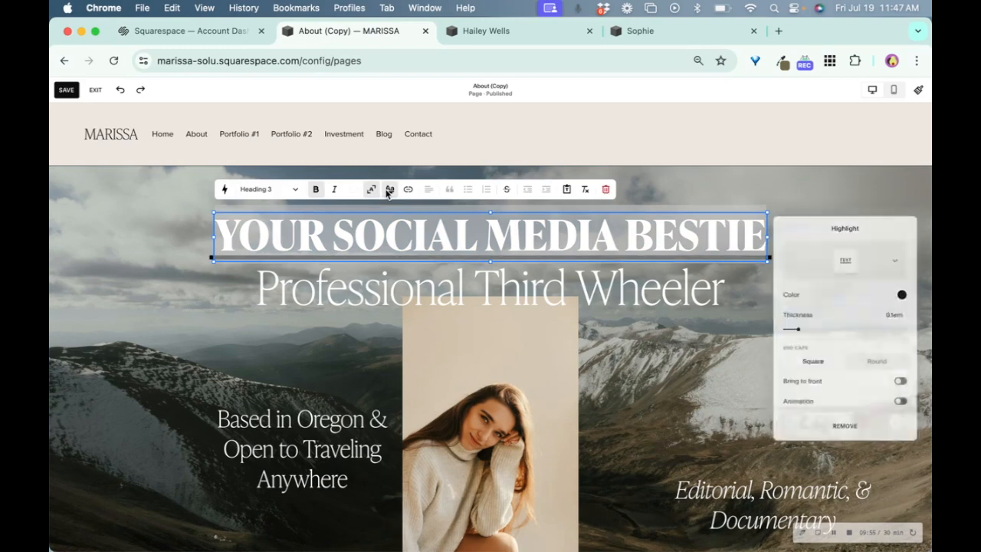
click(874, 277)
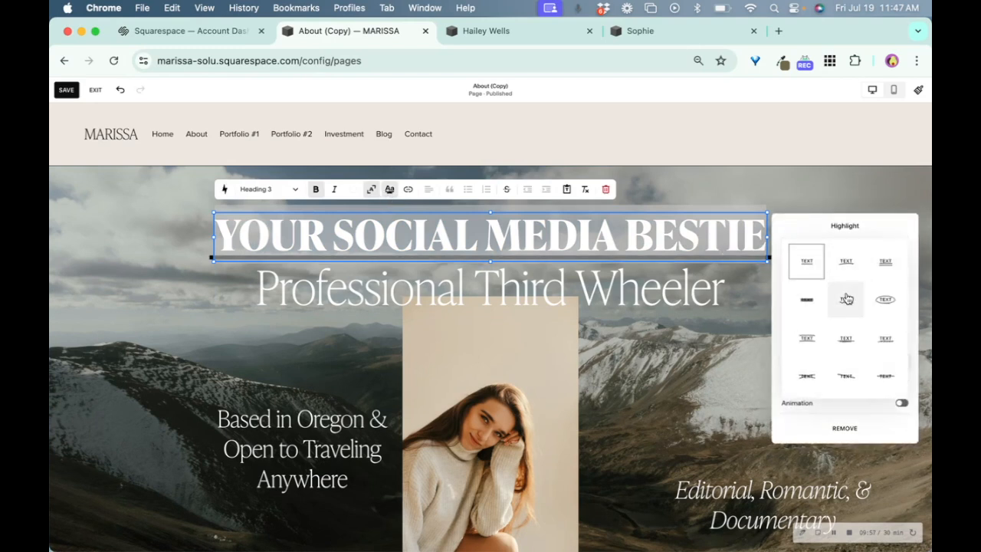
click(805, 300)
click(605, 224)
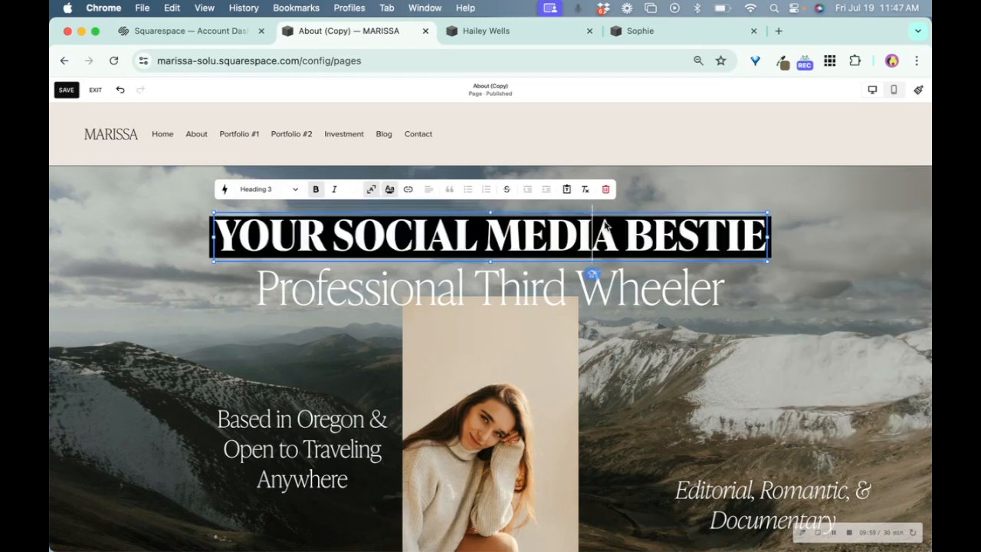
Remove the bold formatting from the hero's highlighted upper line and turn off its scaling to the block's width.
triple_click(604, 224)
key(super+b)
click(580, 238)
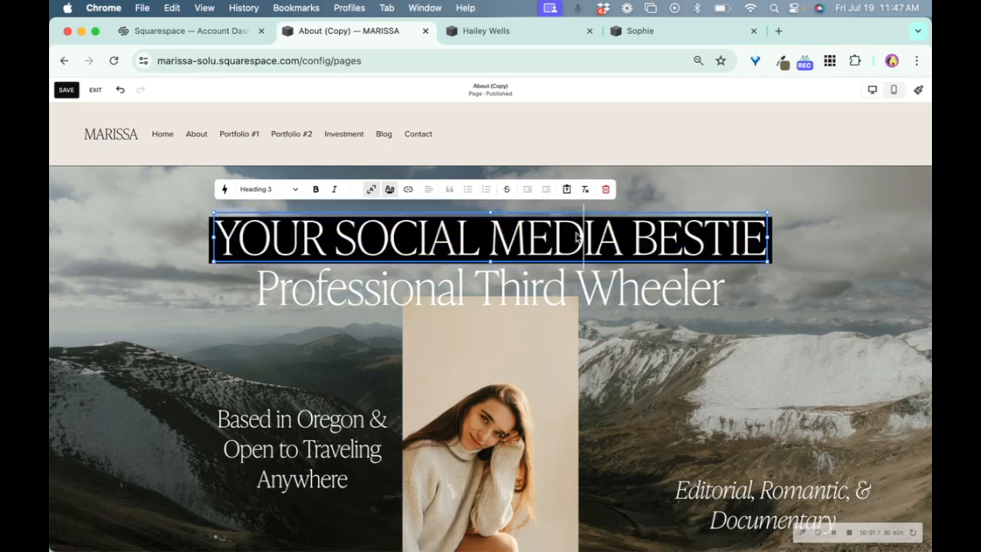
key(super+a)
click(372, 190)
View the link options for the "YOUR SOCIAL MEDIA BESTIE" text and leave them without adding a link.
click(412, 233)
key(super+a)
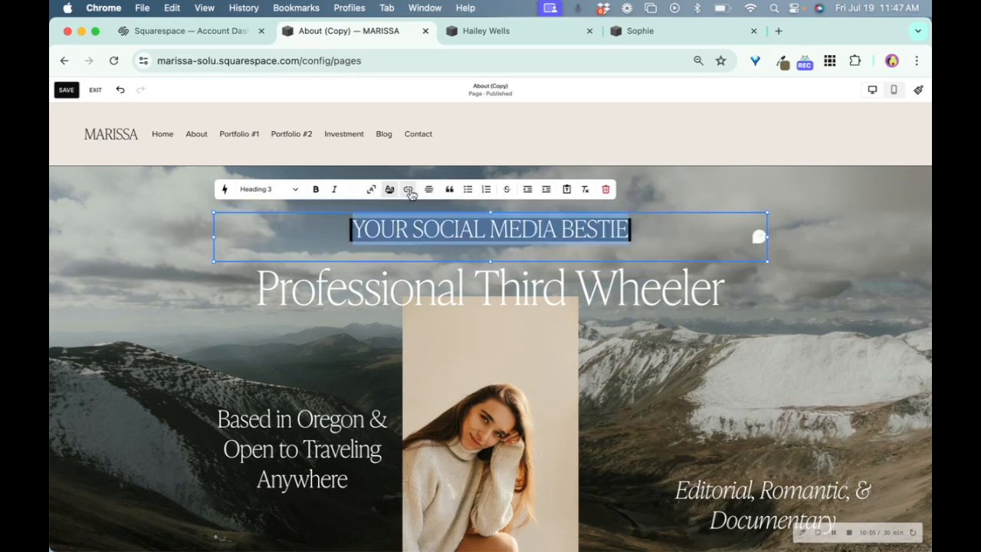
click(408, 189)
click(394, 239)
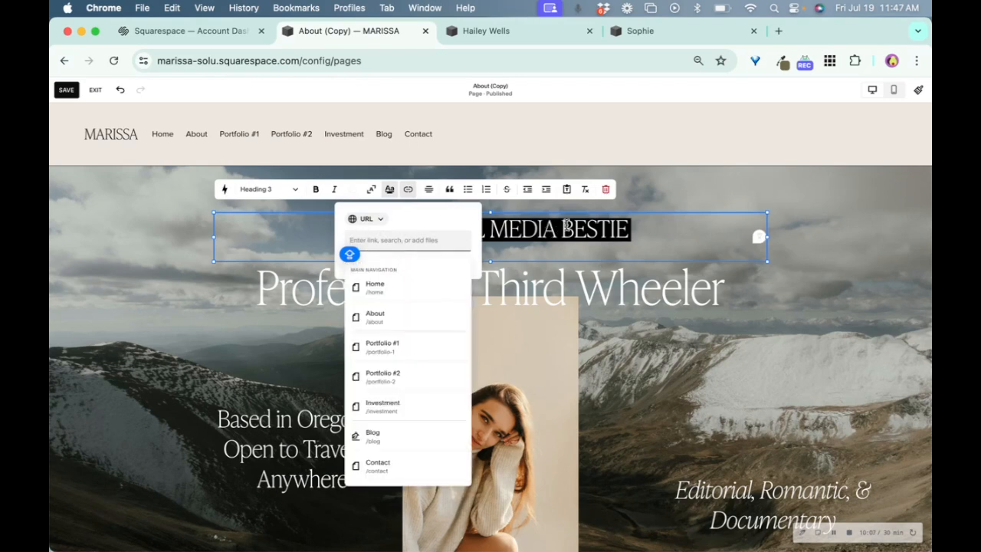
key(Escape)
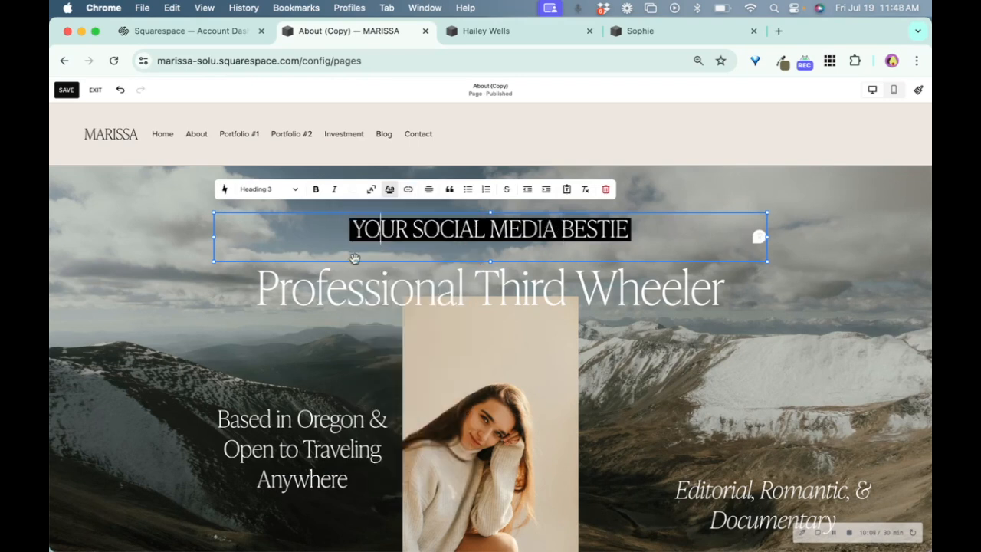
key(Escape)
Replace "Oregon" with "California" in the hero's "Based in Oregon & Open to Traveling Anywhere" text.
click(306, 419)
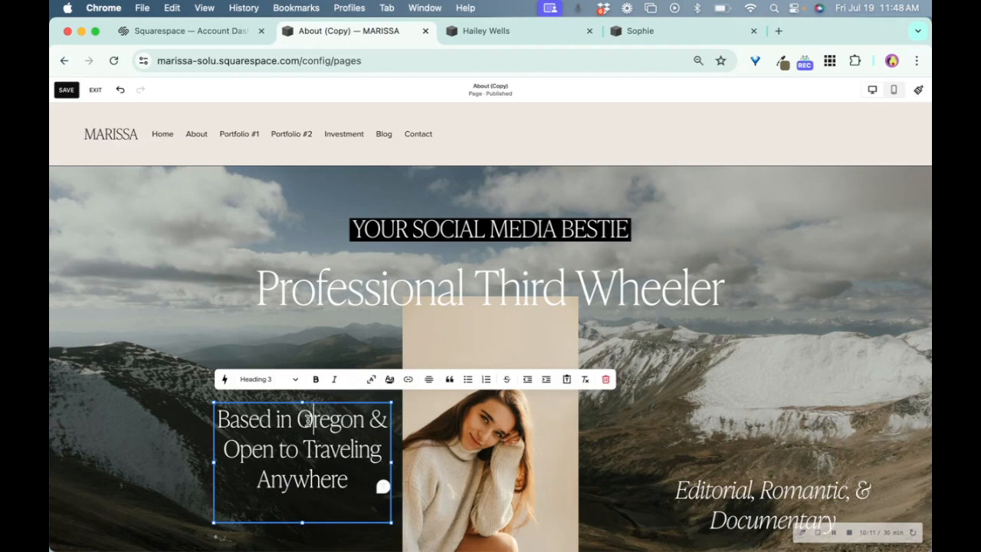
double_click(326, 419)
text(CALIFORN)
key(BackSpace)
key(BackSpace)
key(BackSpace)
key(BackSpace)
key(BackSpace)
key(BackSpace)
key(BackSpace)
text(alifor)
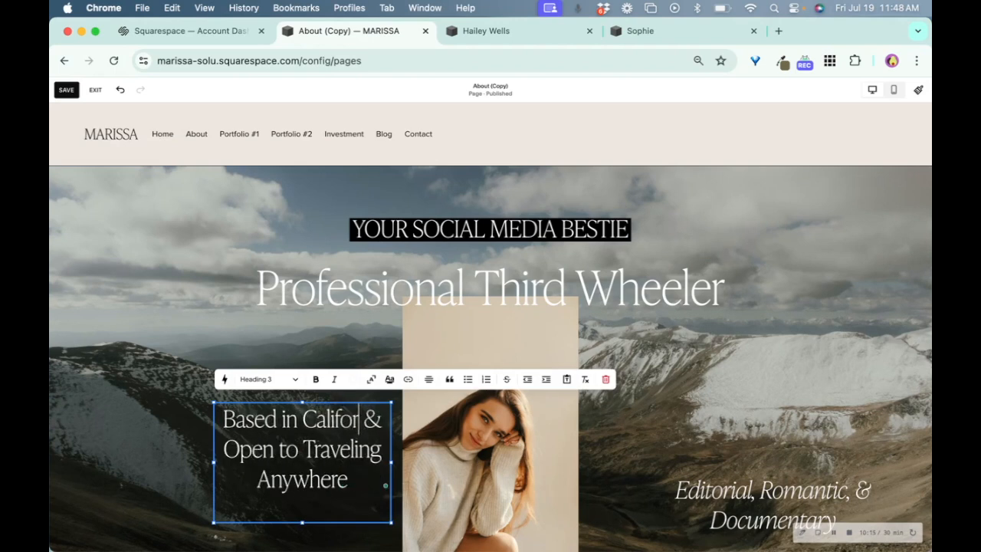
text(nia)
click(368, 345)
Look over the Meet the Photographer section, and check the hero portrait's content settings and its image replacement sources.
scroll(827, 482, down, 5)
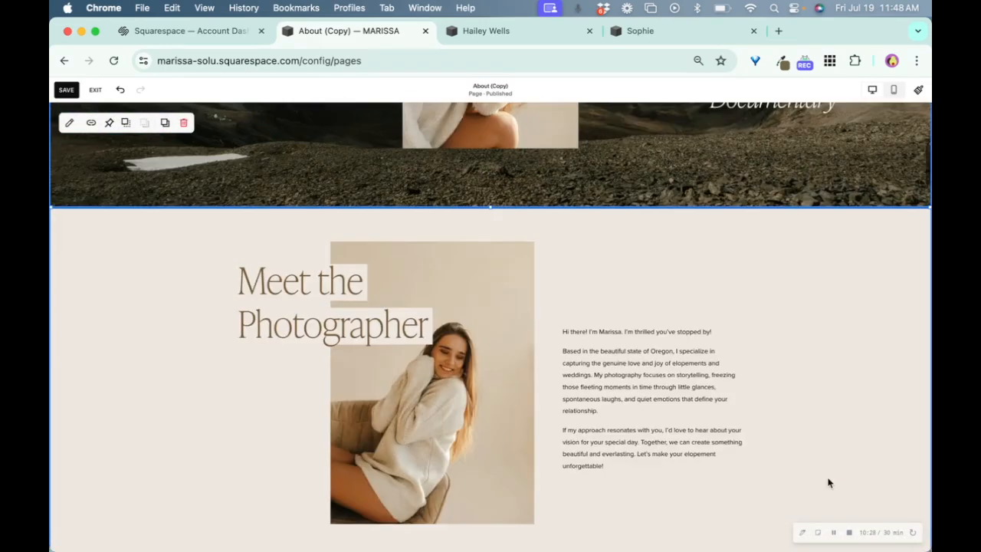
scroll(828, 482, down, 4)
scroll(835, 348, up, 3)
mouse_move(815, 385)
mouse_down()
mouse_move(814, 458)
mouse_move(818, 360)
mouse_move(815, 403)
mouse_up()
scroll(825, 339, up, 3)
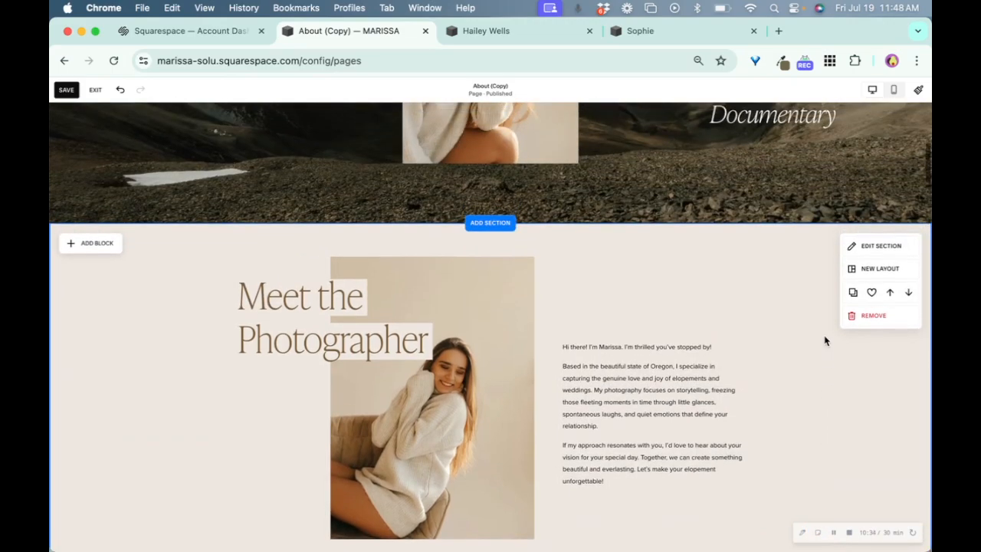
scroll(825, 339, up, 5)
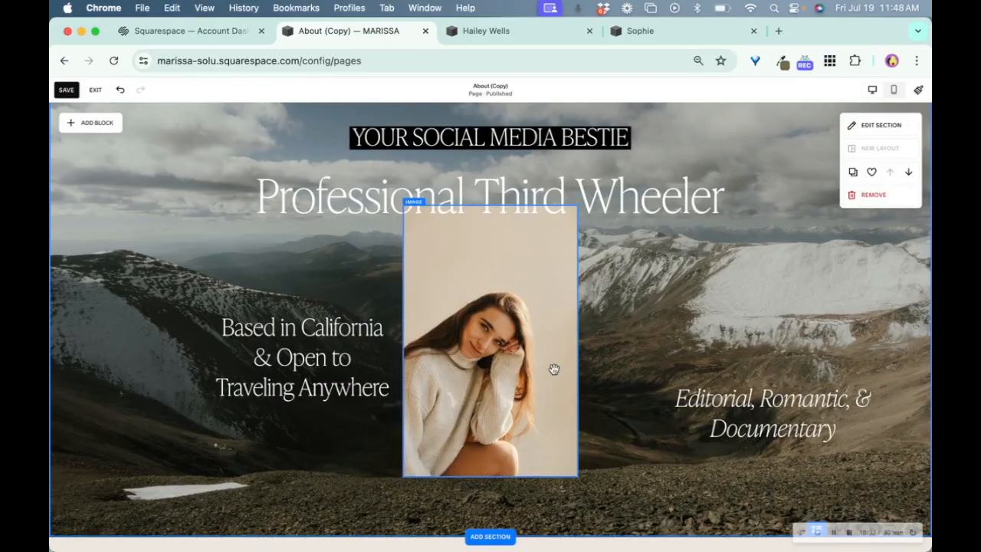
double_click(553, 369)
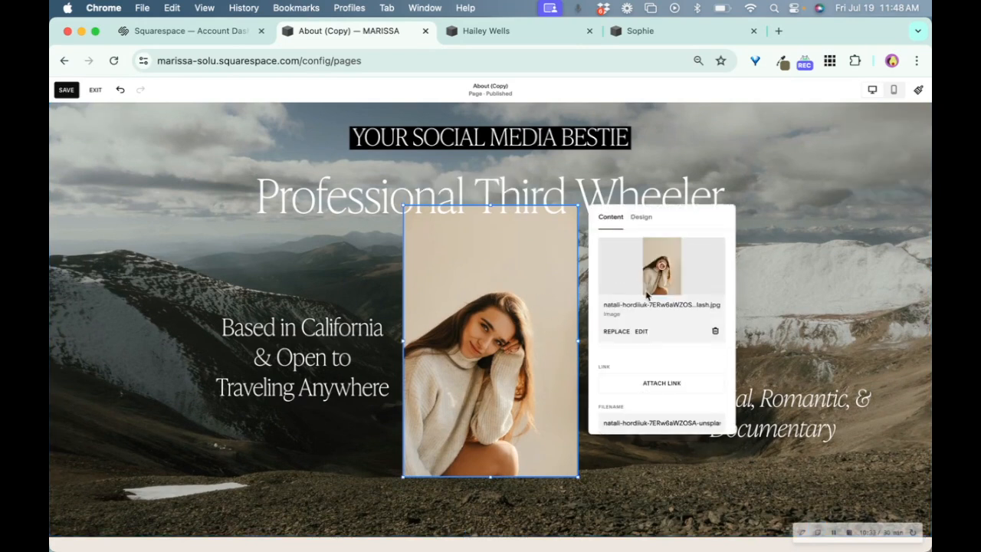
click(617, 331)
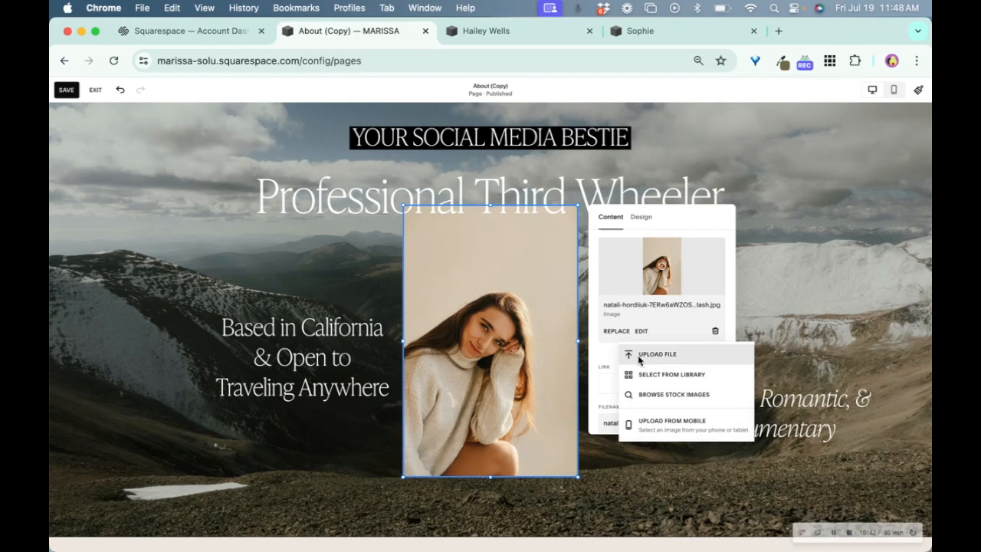
click(639, 357)
click(652, 422)
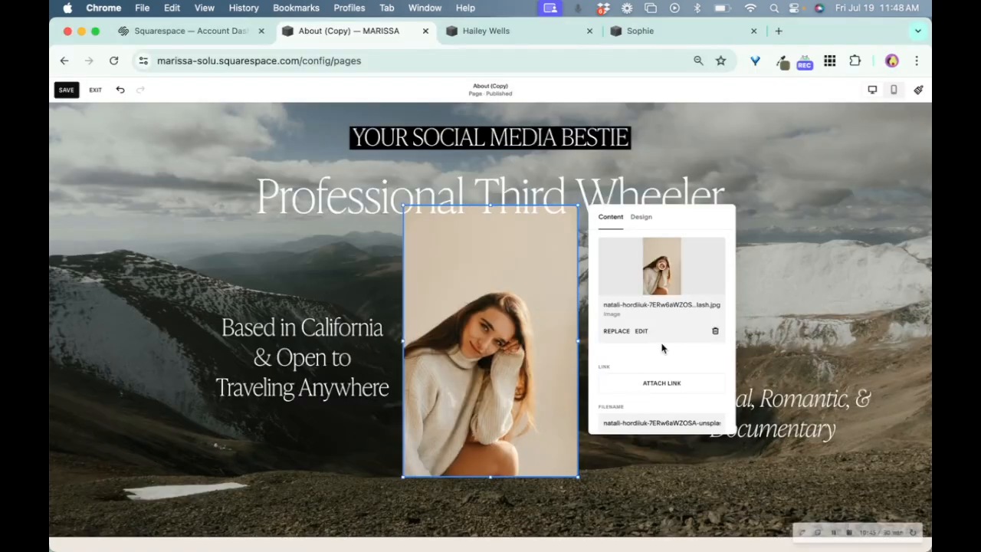
Open the hero portrait's image editor and cancel it, and try removing the photo from its block.
click(640, 331)
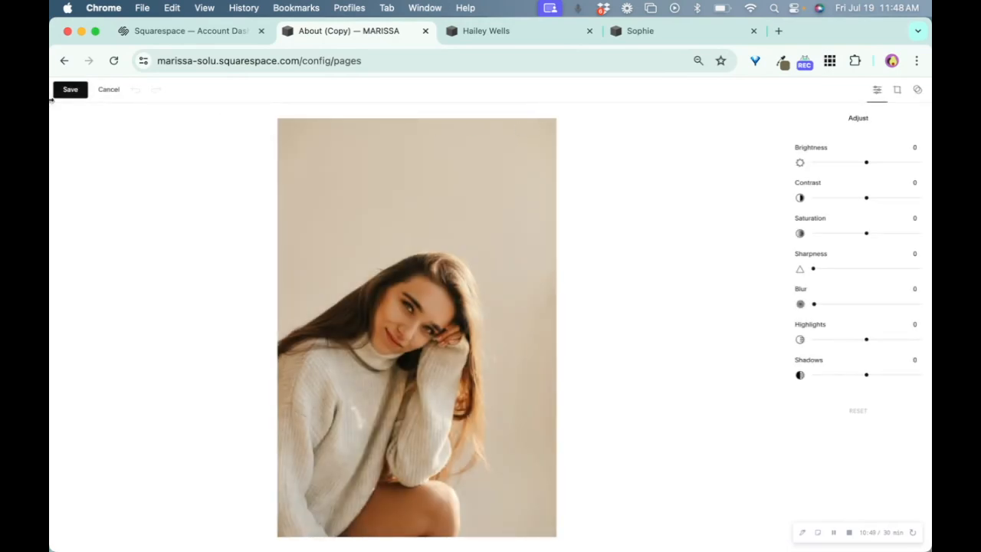
click(106, 90)
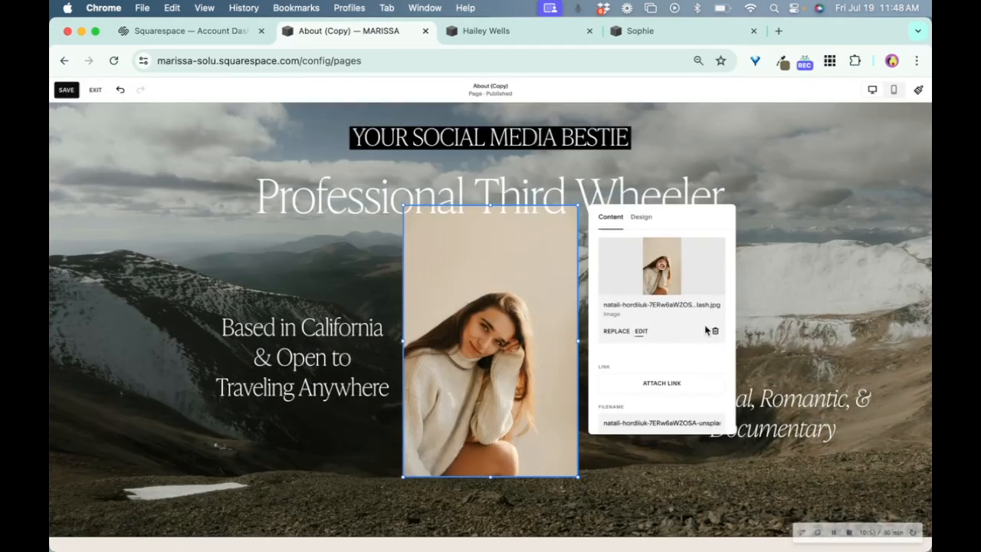
click(714, 332)
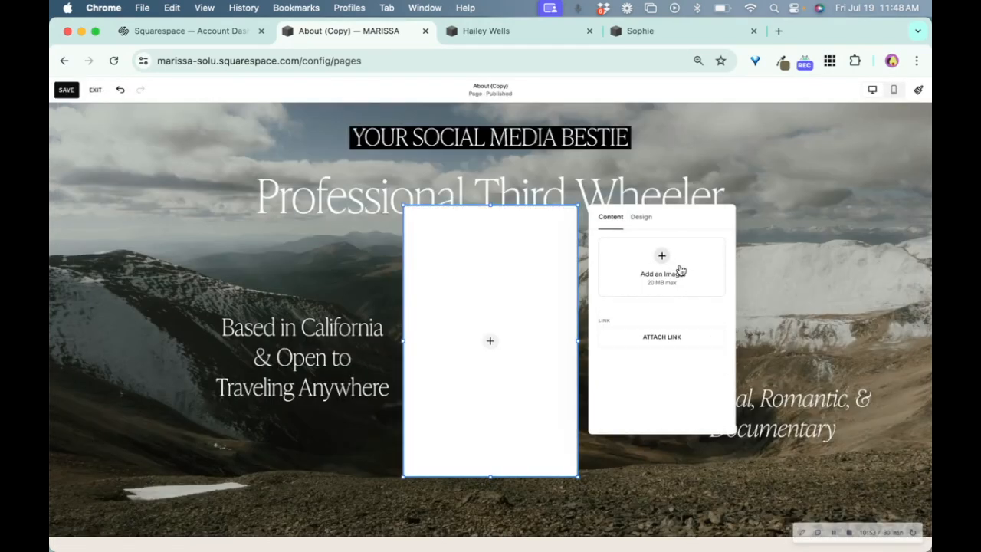
click(650, 242)
Set the hero portrait's corner radius to 50 for all corners and close its settings.
click(641, 220)
click(625, 290)
click(609, 288)
click(666, 291)
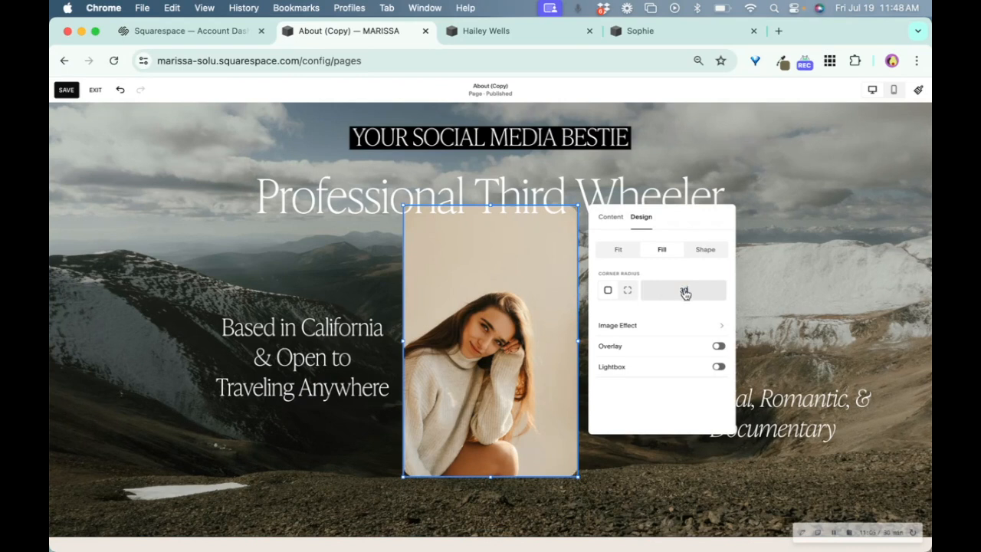
text(0)
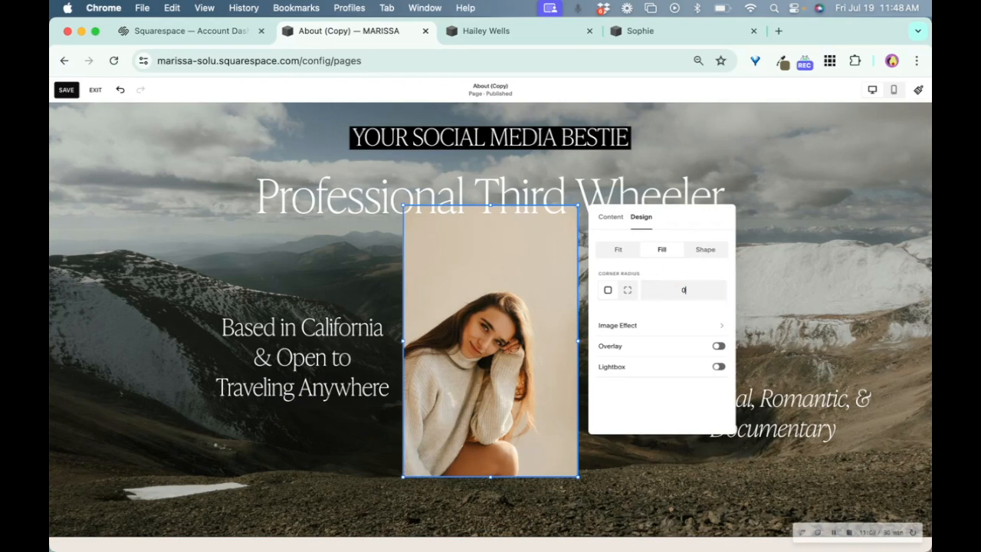
text(0)
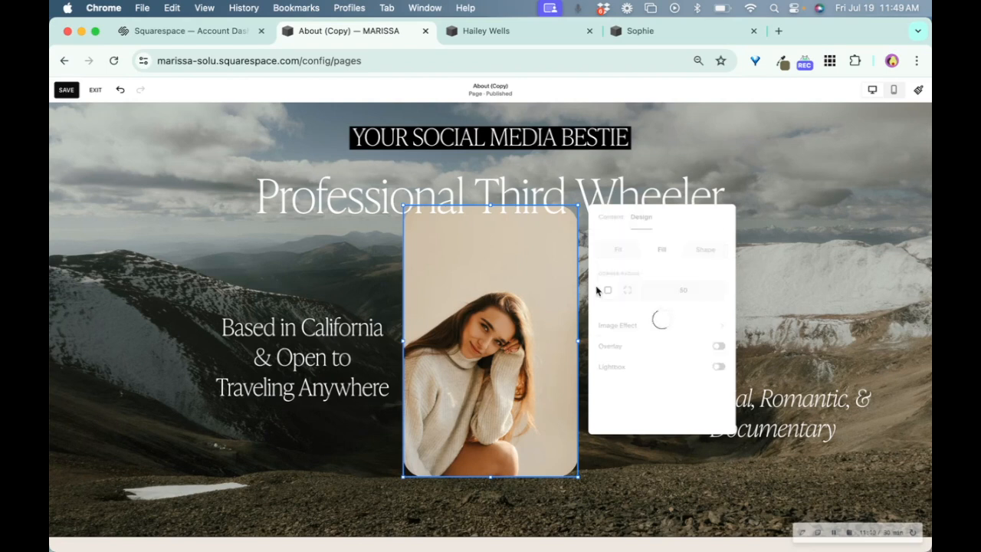
click(534, 115)
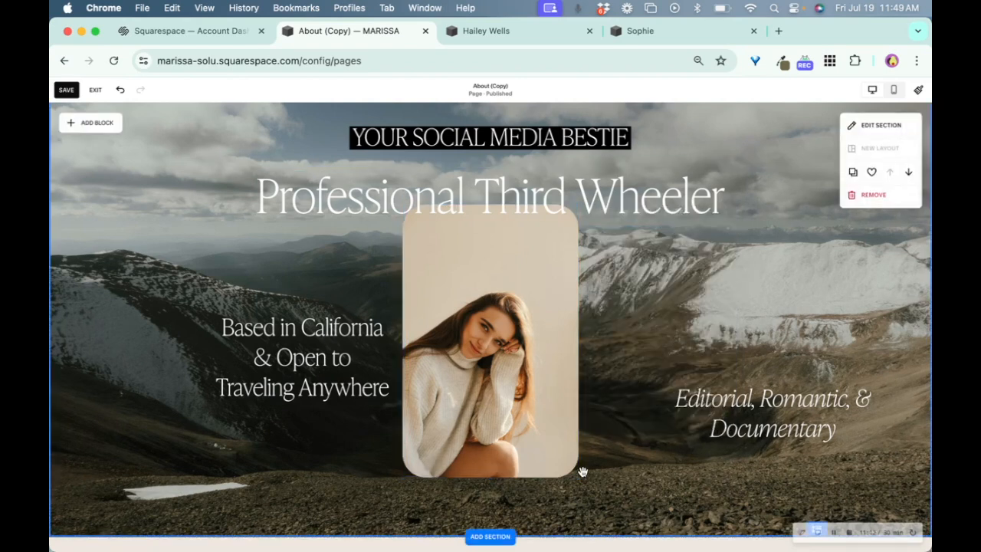
Reopen the hero portrait's settings, review its link, filename and alt text fields, and show its design options.
double_click(541, 344)
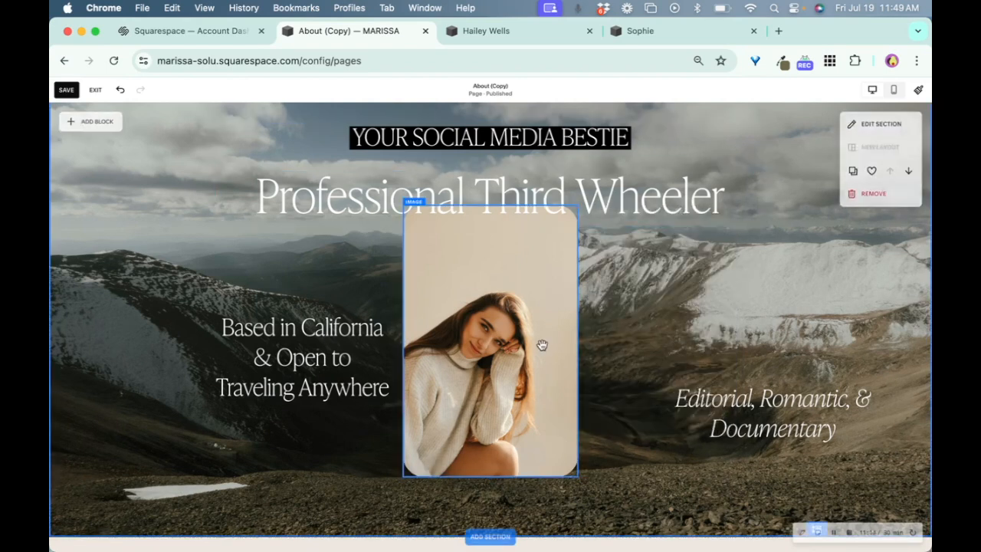
scroll(648, 347, down, 3)
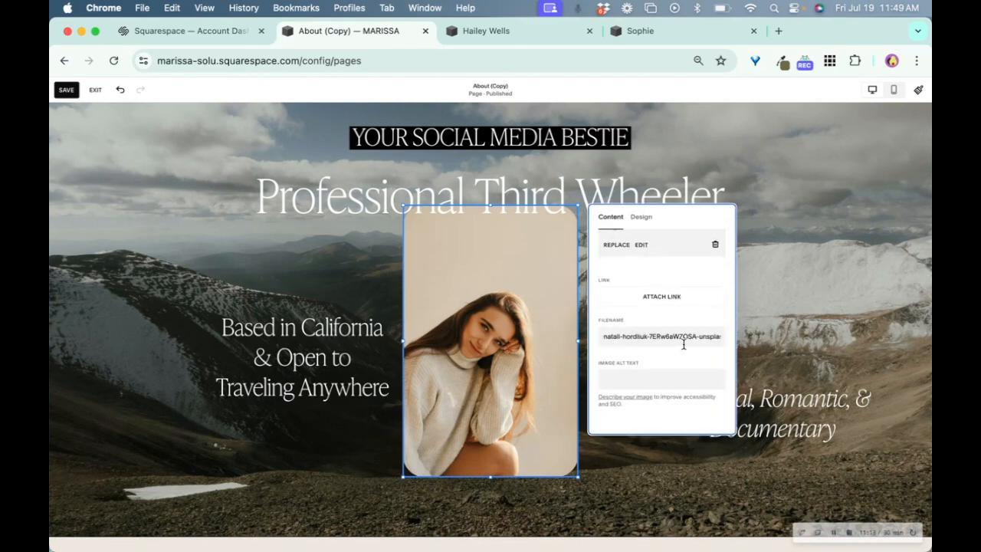
scroll(648, 314, up, 2)
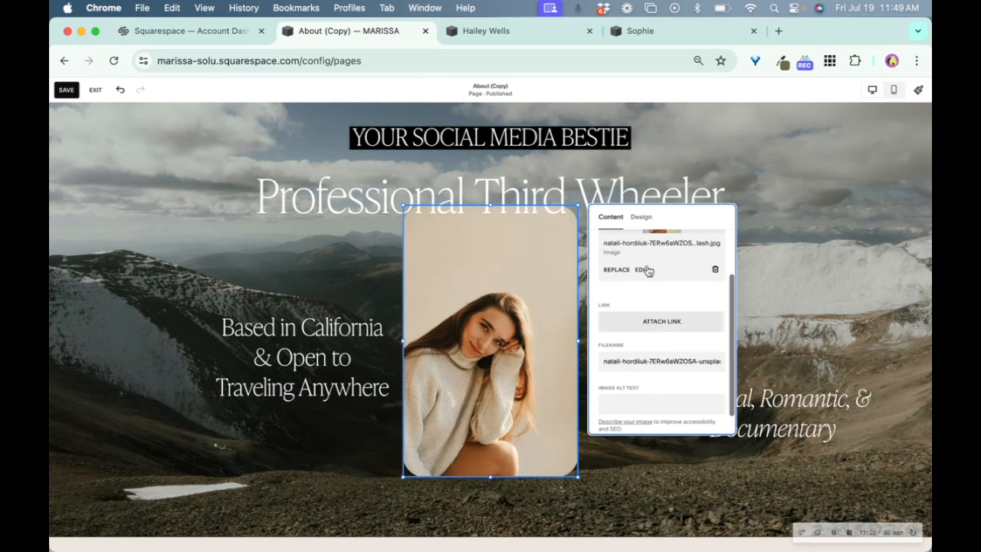
scroll(648, 269, up, 3)
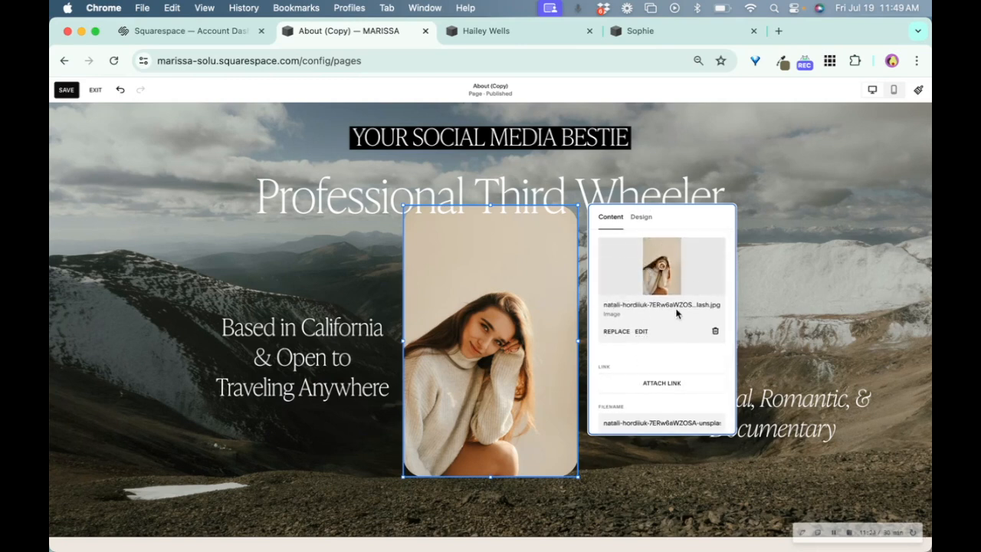
click(641, 217)
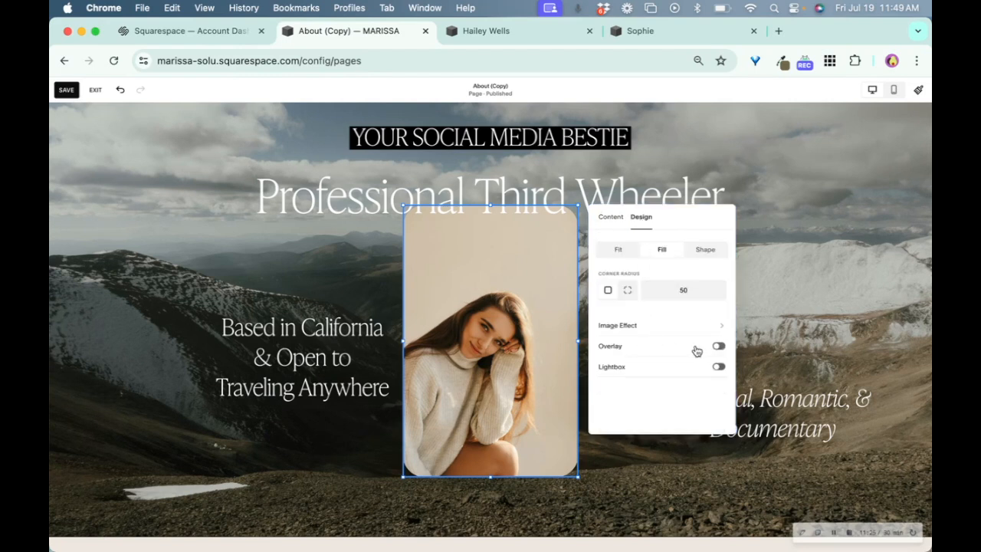
Crop the hero portrait to the 3:2 shape made of three overlapping ovals and close its design options.
click(692, 255)
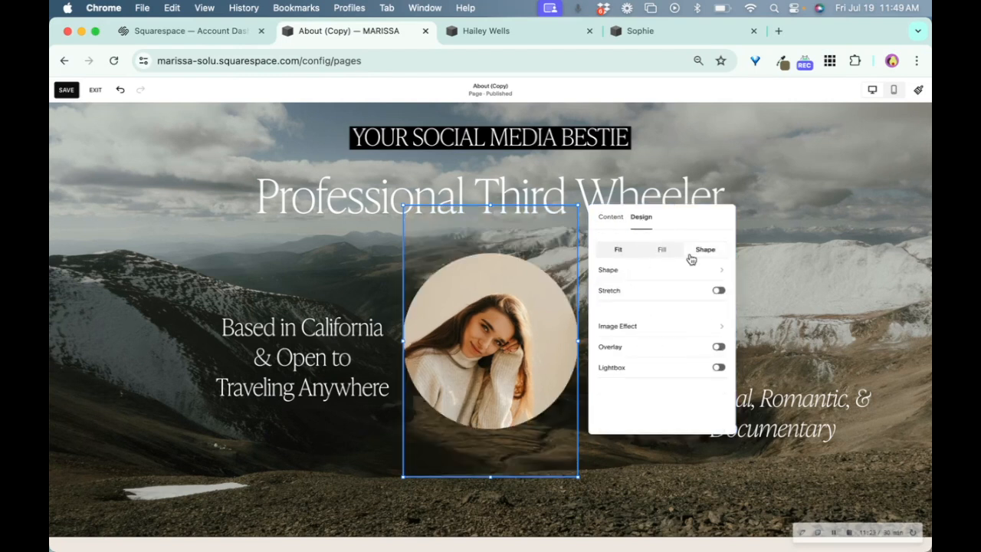
click(628, 273)
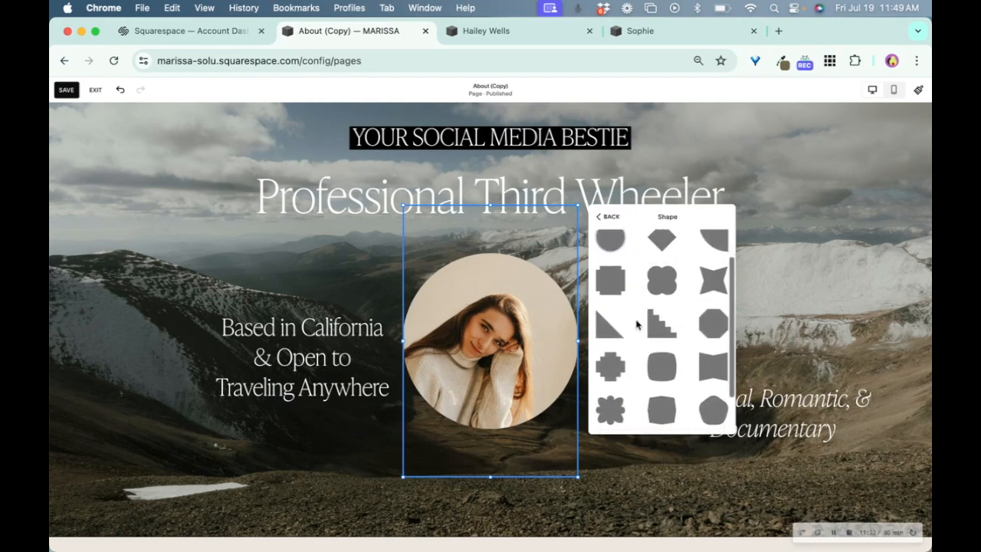
click(704, 282)
click(711, 242)
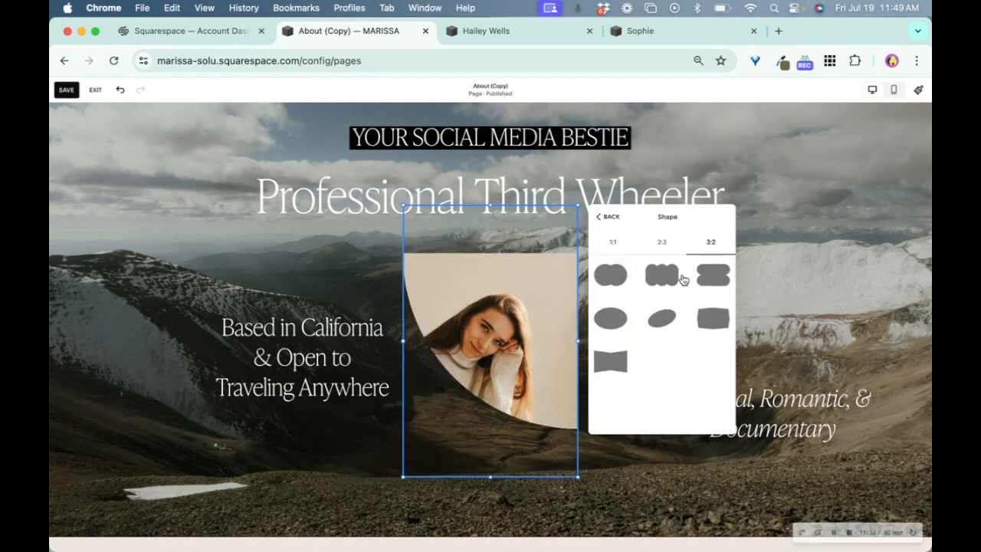
click(714, 278)
click(663, 267)
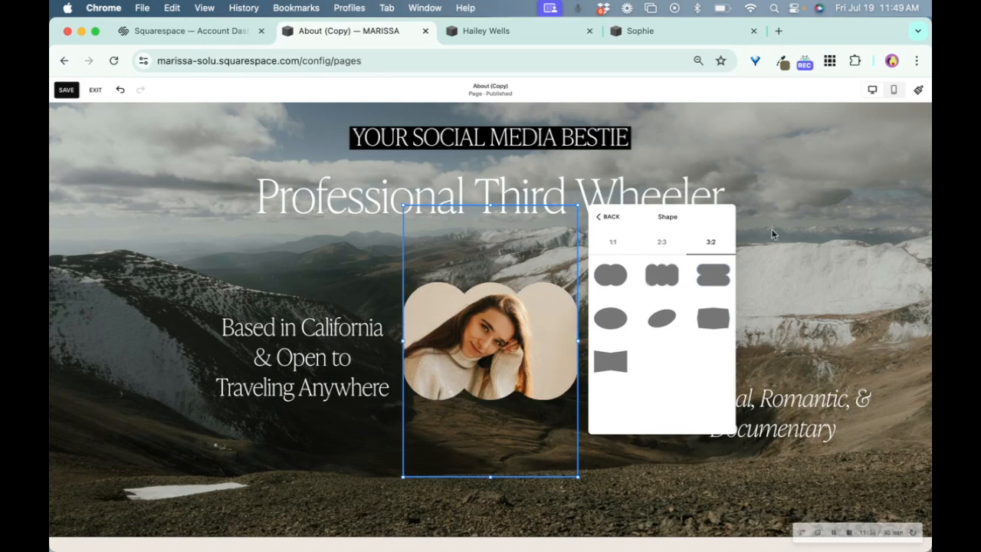
click(803, 221)
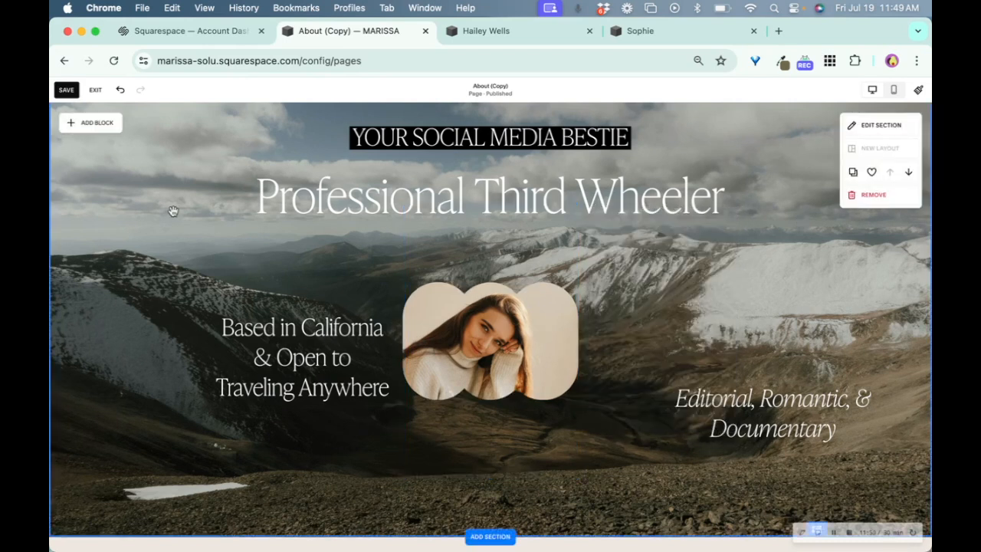
Add an image block to the hero section and place the black-and-white wedding veil photo from the library in it.
click(104, 125)
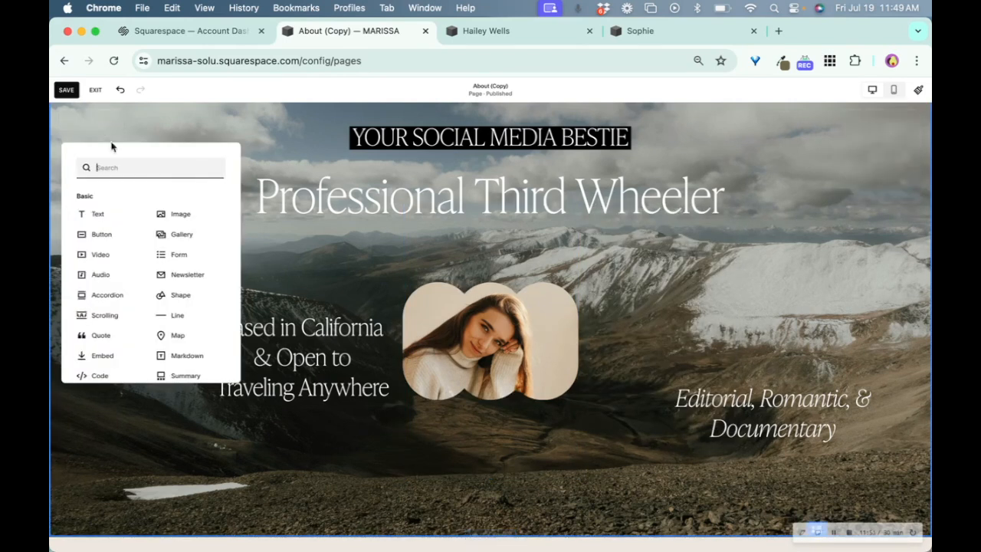
click(161, 218)
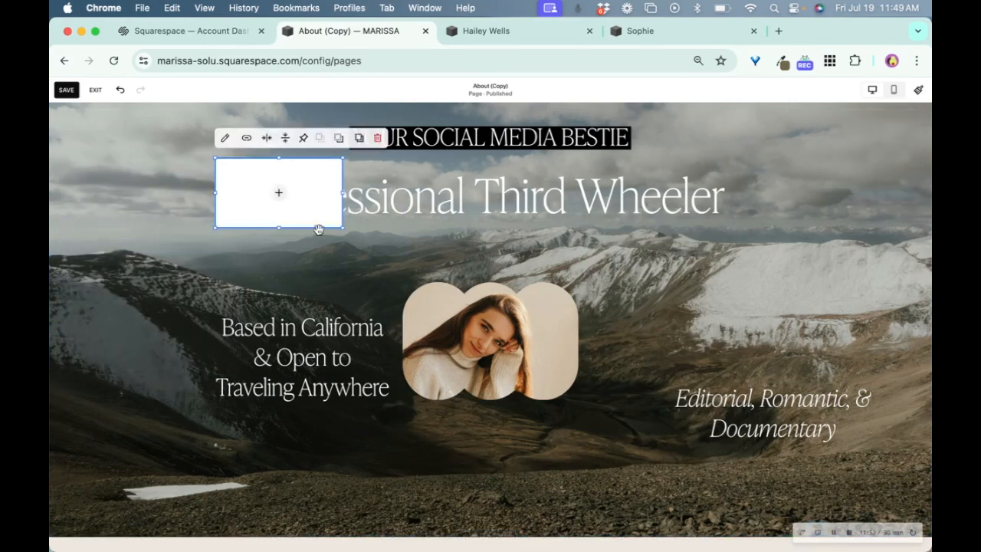
click(280, 196)
click(282, 206)
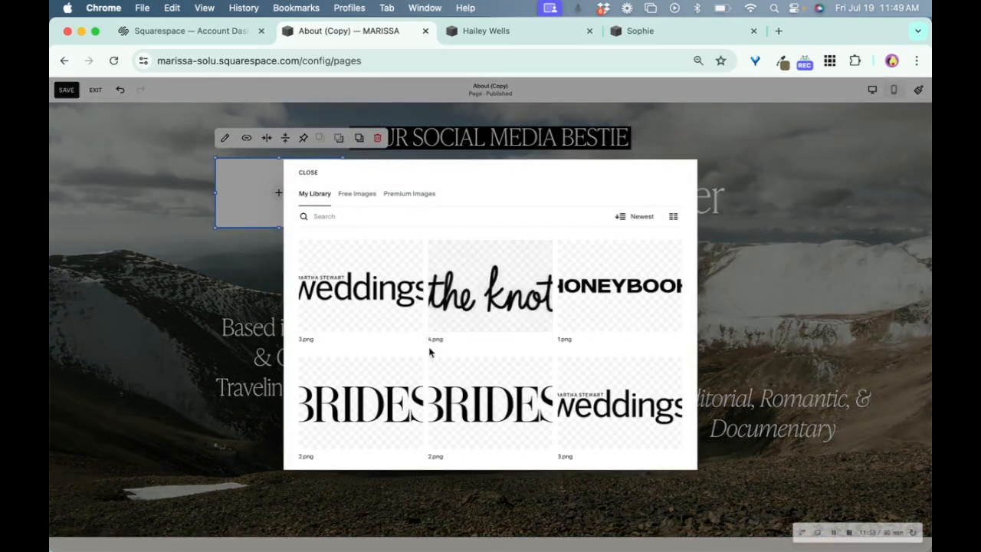
scroll(429, 351, down, 3)
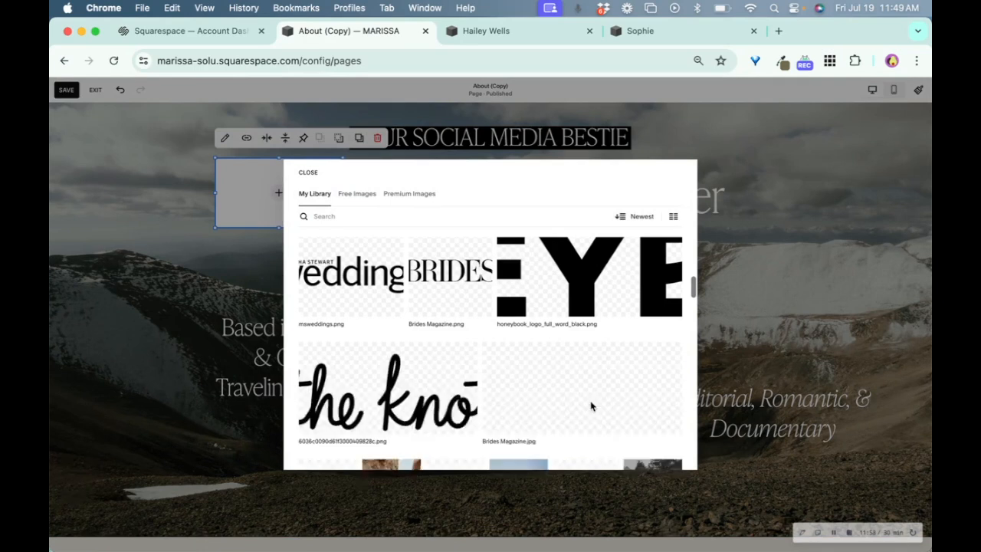
scroll(605, 421, down, 5)
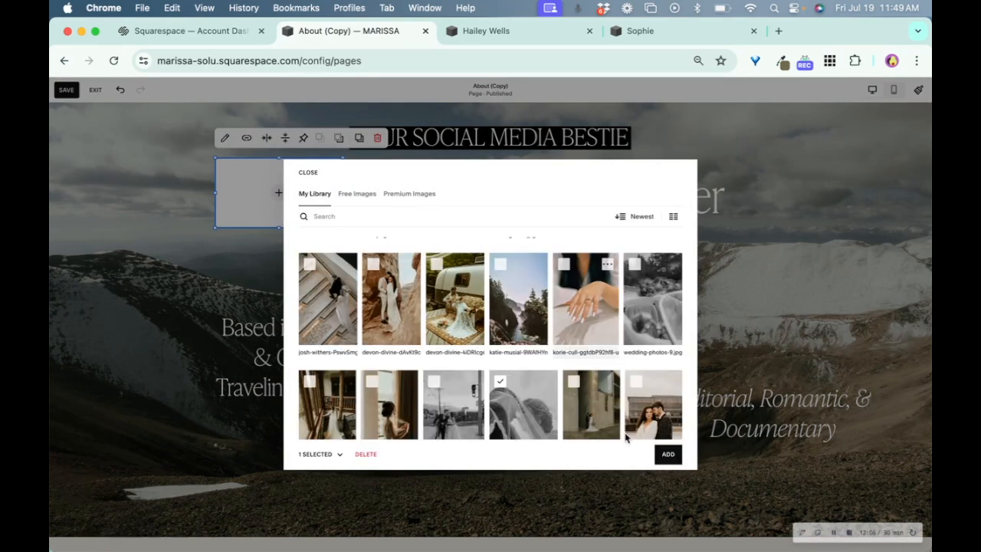
click(668, 455)
Resize the new veil photo block and set its image to Fill.
drag(343, 234, 366, 275)
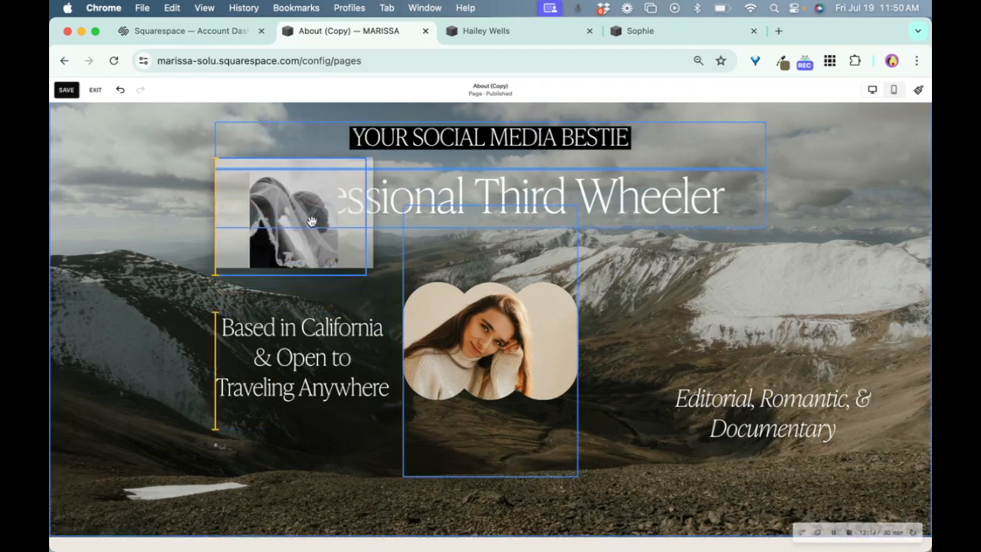
drag(311, 221, 282, 189)
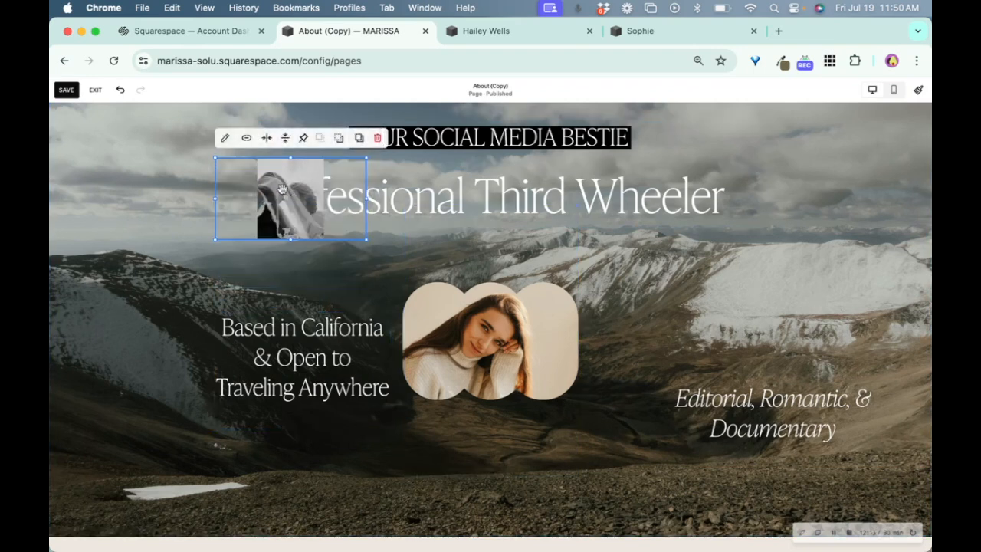
click(224, 139)
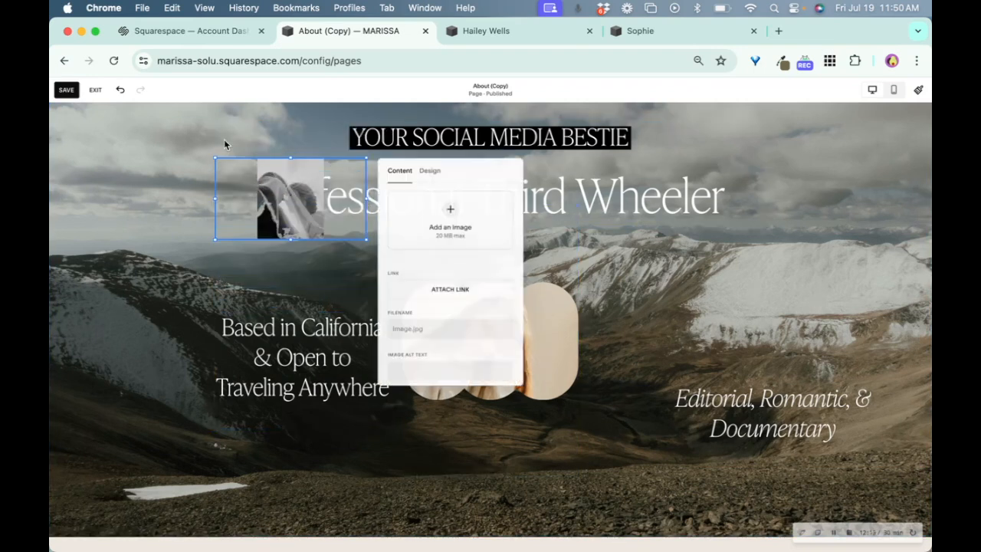
click(429, 170)
click(449, 202)
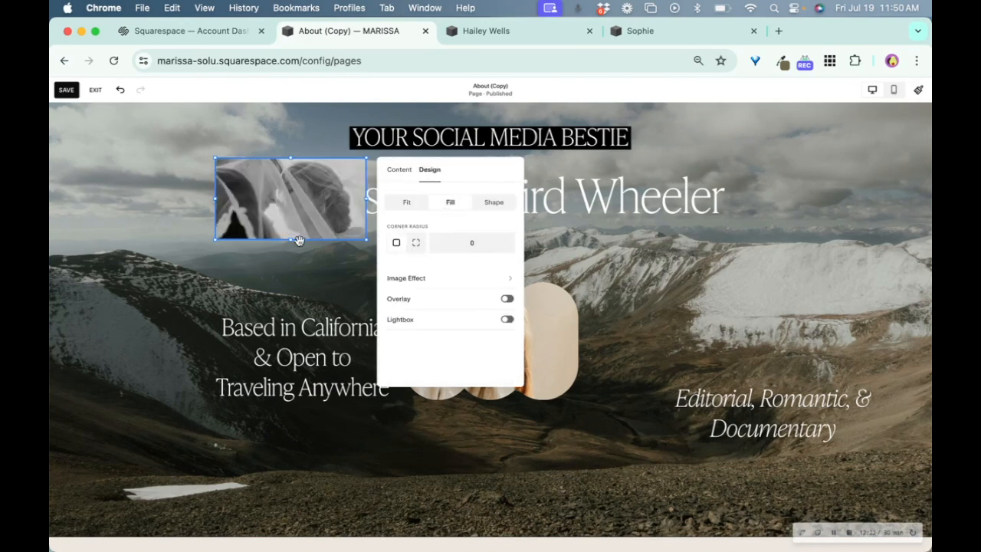
Move the veil photo above the Editorial, Romantic, & Documentary text, narrow its block, and deselect it.
drag(290, 203, 767, 303)
drag(925, 283, 766, 285)
click(769, 326)
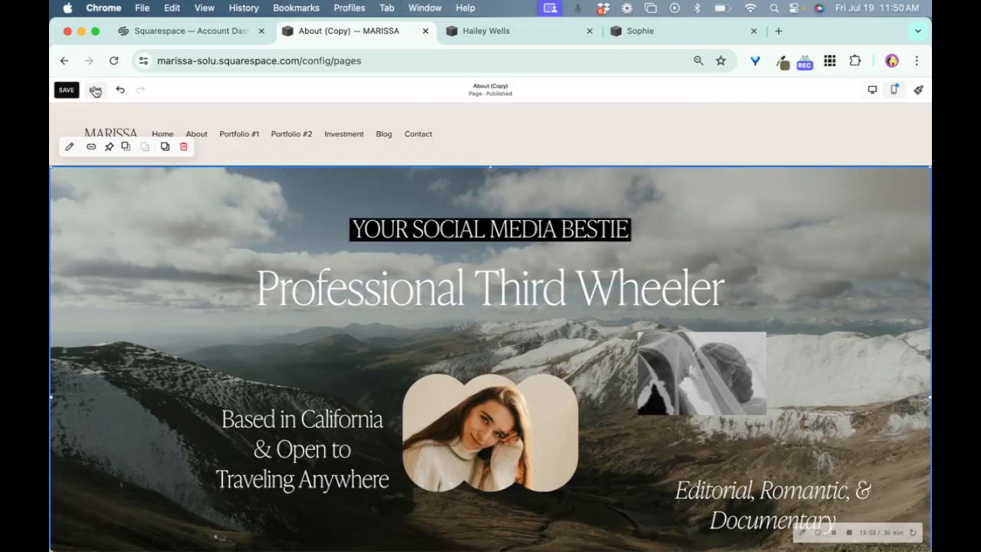
Open the site header's design options, try its alternative layouts, and return to the one with links directly beside the logo.
mouse_move(682, 135)
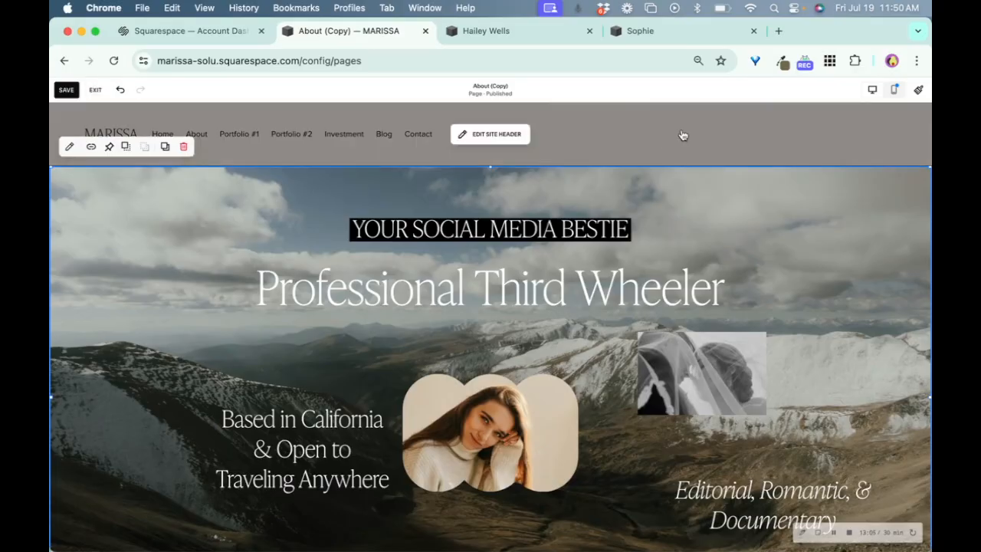
click(495, 136)
click(891, 185)
click(826, 255)
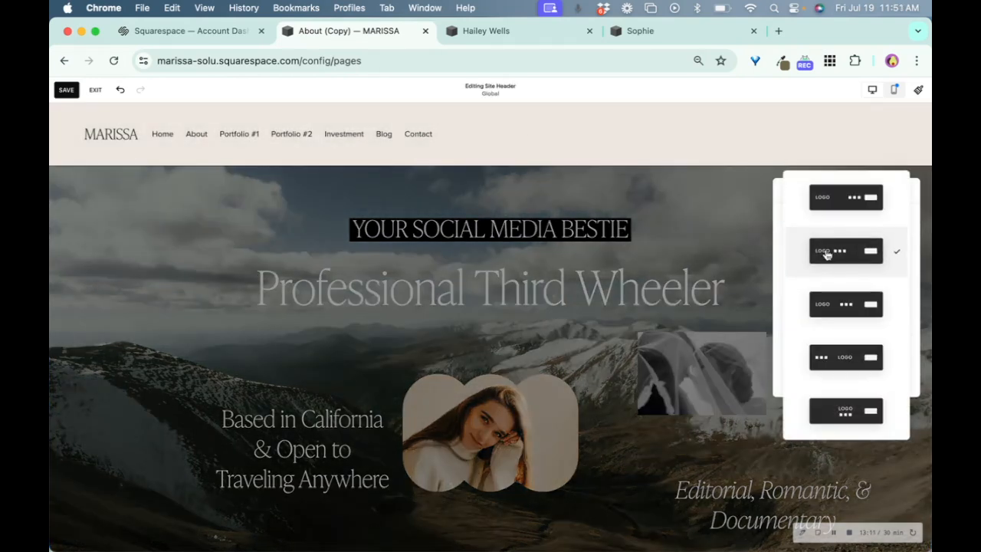
click(849, 196)
click(849, 245)
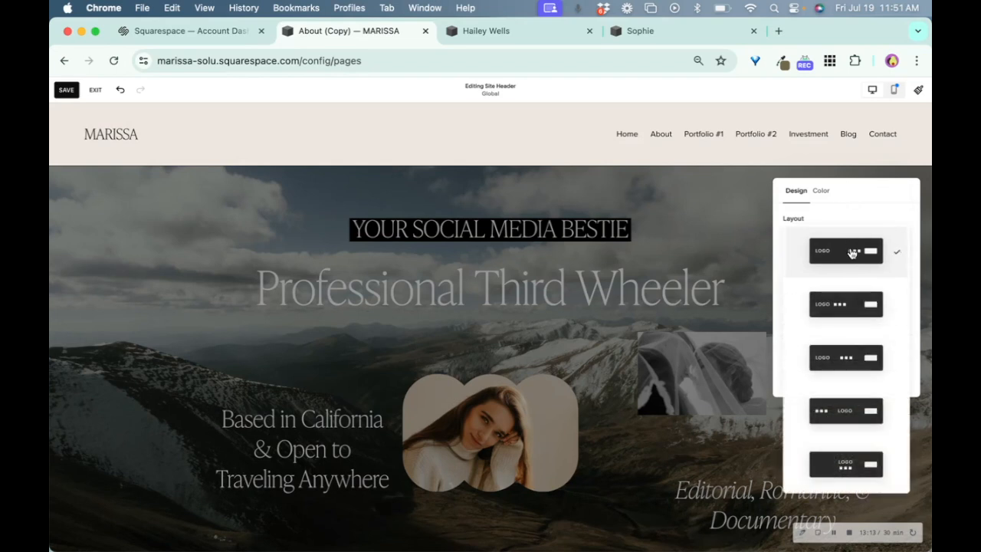
click(851, 350)
click(860, 251)
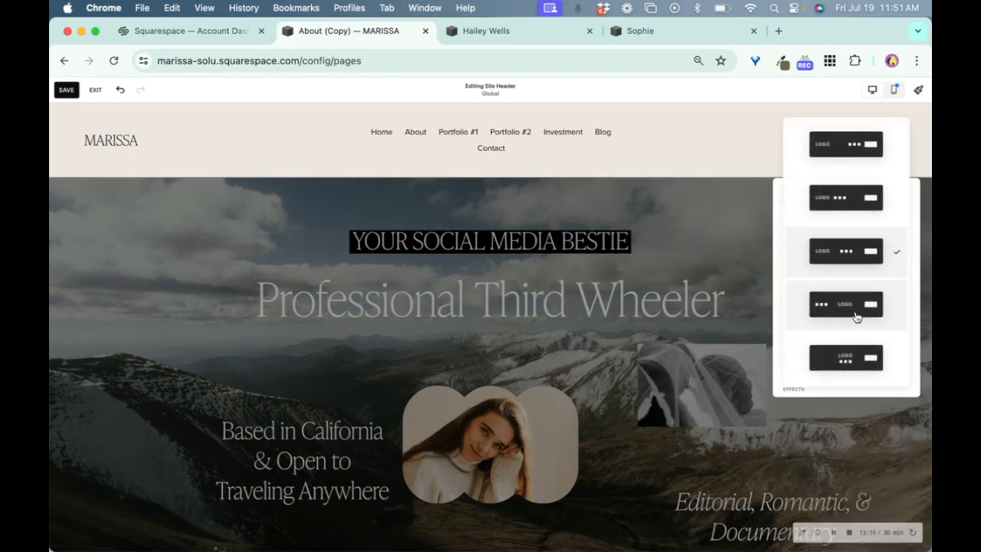
click(855, 315)
click(861, 260)
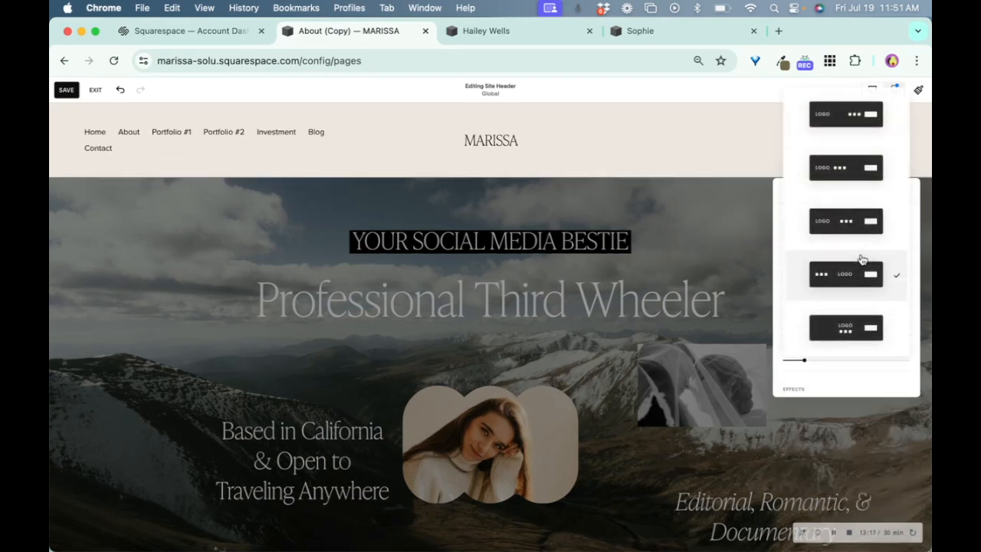
click(858, 181)
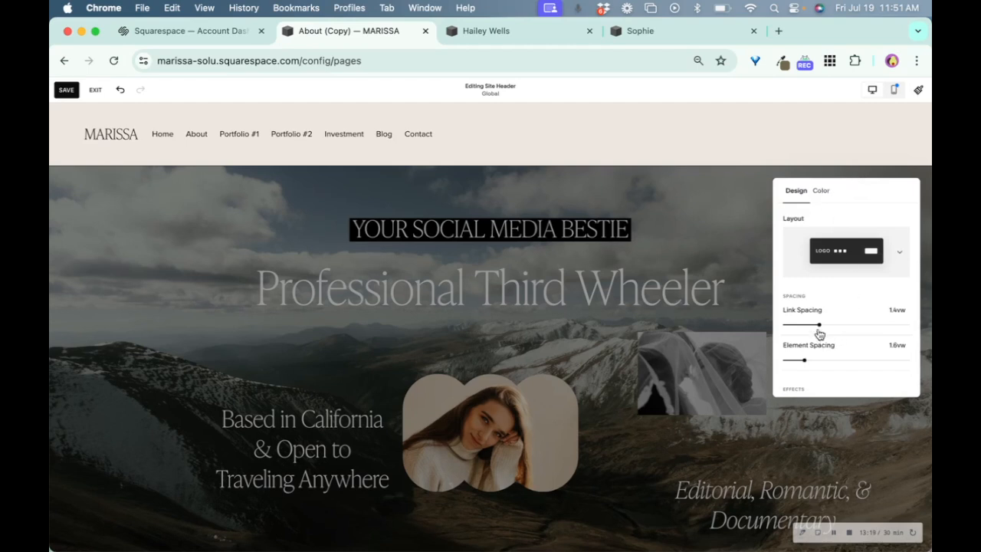
Test the header's link and element spacing, and compare the Soft and Strong drop shadows, ending on Soft.
mouse_move(822, 325)
mouse_down()
mouse_move(838, 325)
mouse_move(819, 324)
mouse_up()
mouse_move(804, 359)
mouse_down()
mouse_move(817, 359)
mouse_move(805, 361)
mouse_up()
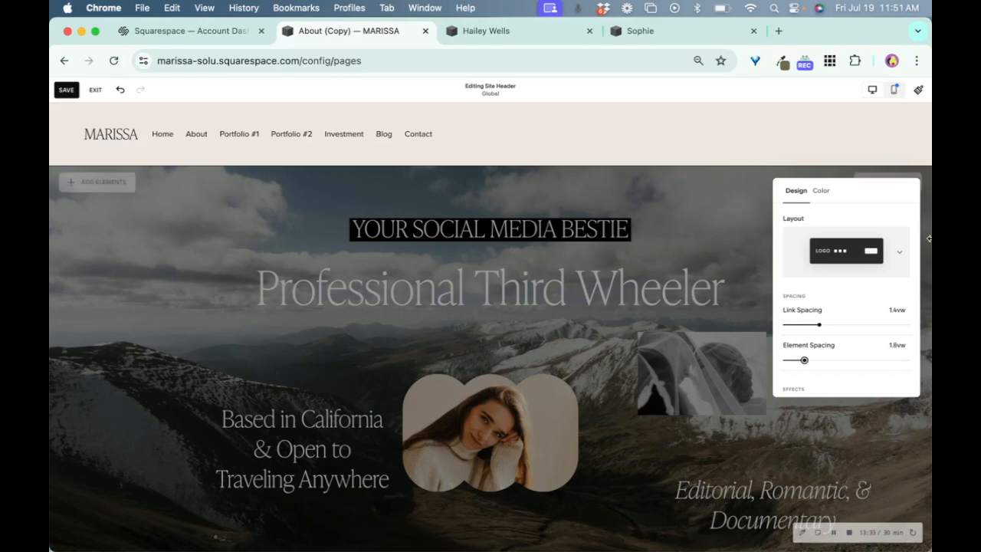
scroll(916, 264, down, 3)
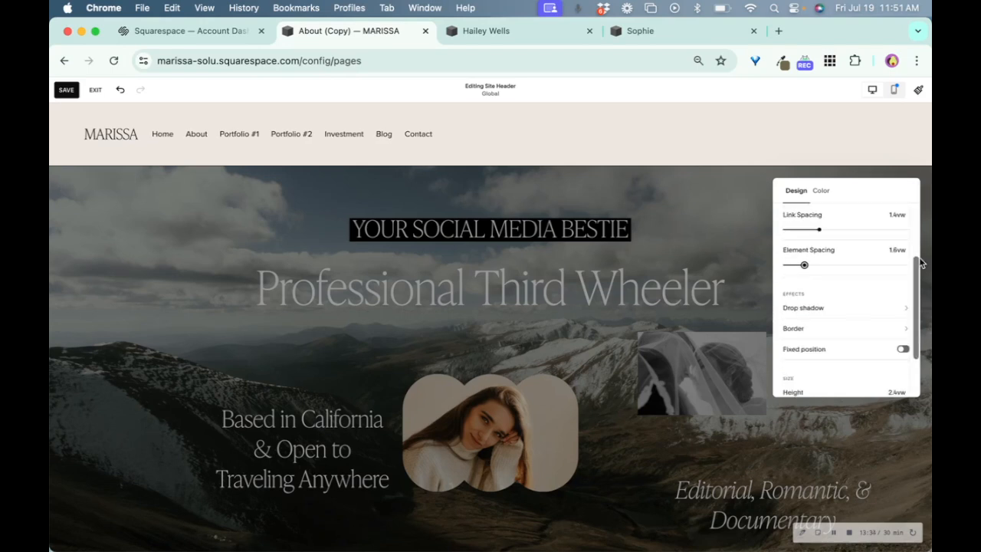
click(873, 311)
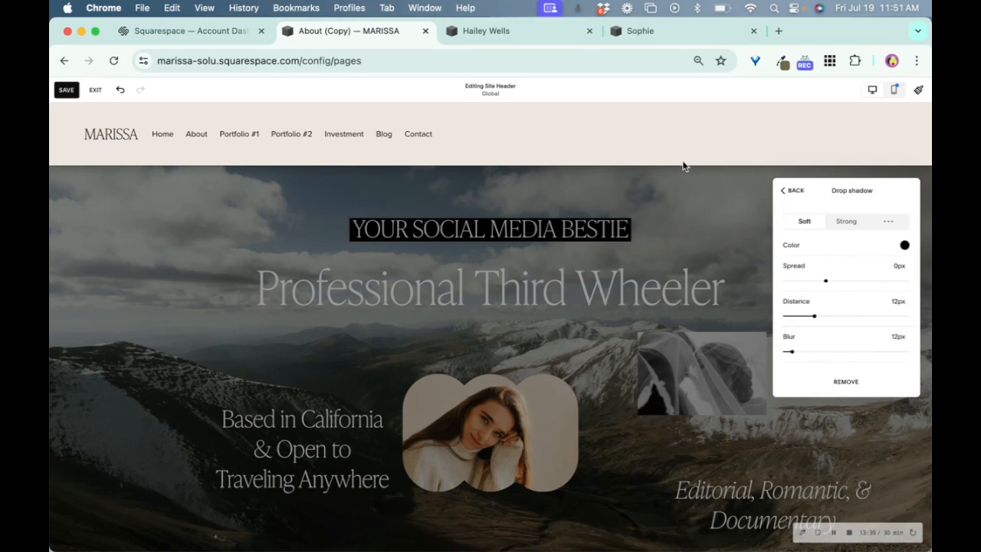
click(846, 222)
click(805, 222)
click(846, 221)
click(805, 222)
click(789, 191)
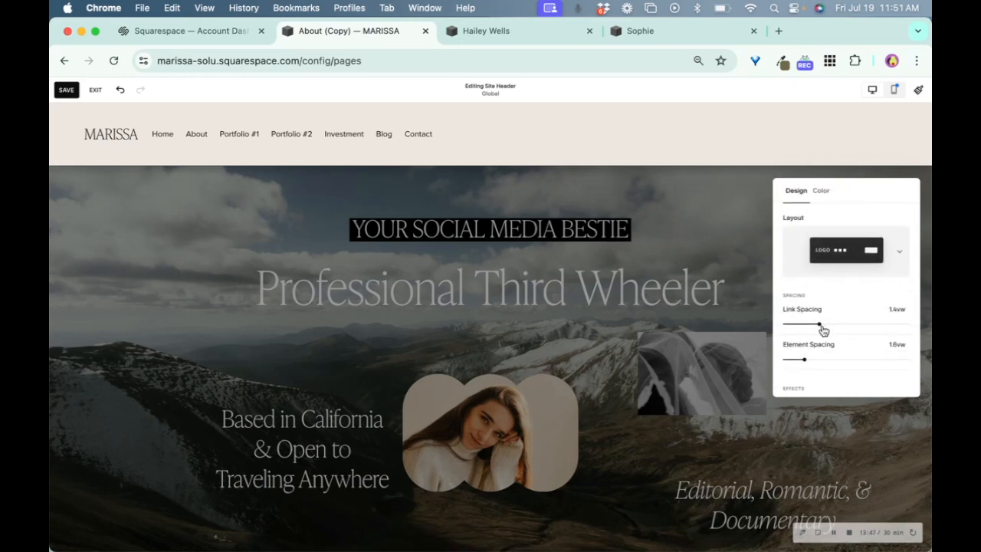
Try a header height of 2.2vw, and try moving About above Home in the header's navigation links.
scroll(821, 306, down, 5)
drag(803, 340, 799, 340)
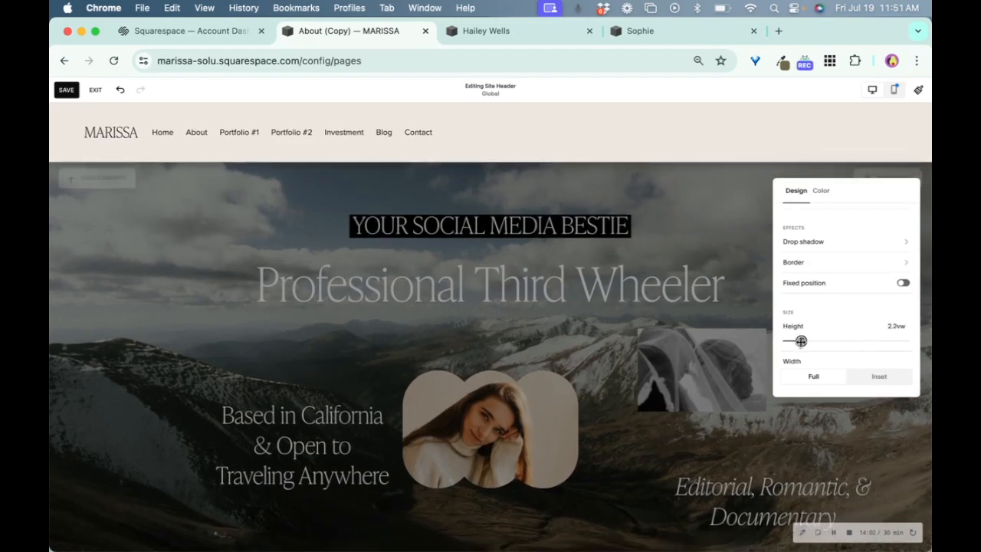
click(167, 135)
click(181, 135)
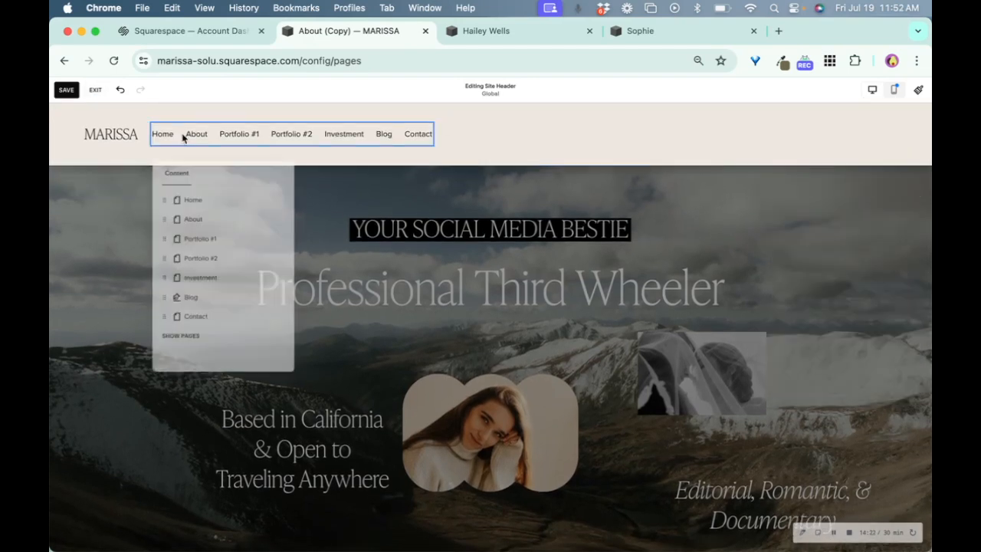
drag(162, 222, 162, 188)
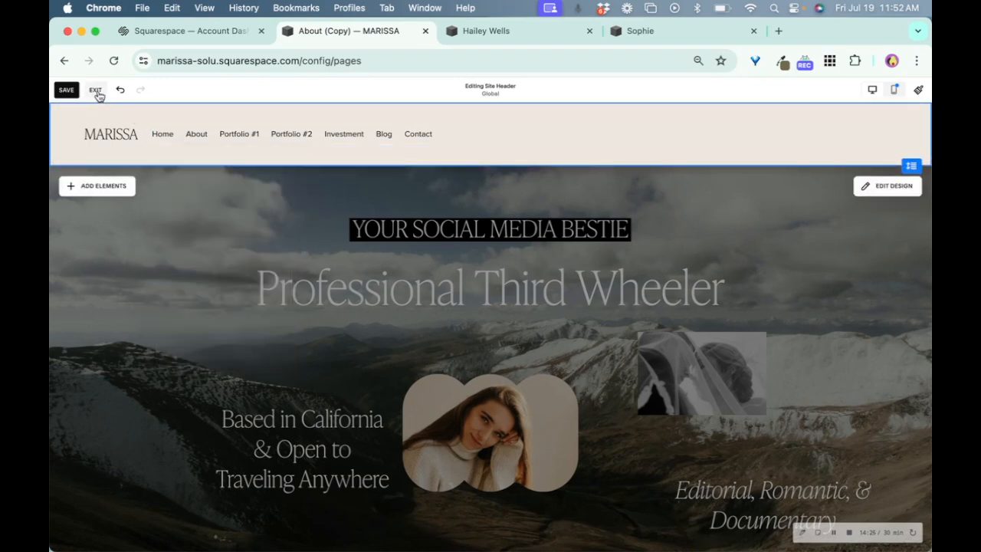
Exit the editor without saving the changes, and try moving the Investment page within the Main Navigation list.
click(95, 90)
click(222, 159)
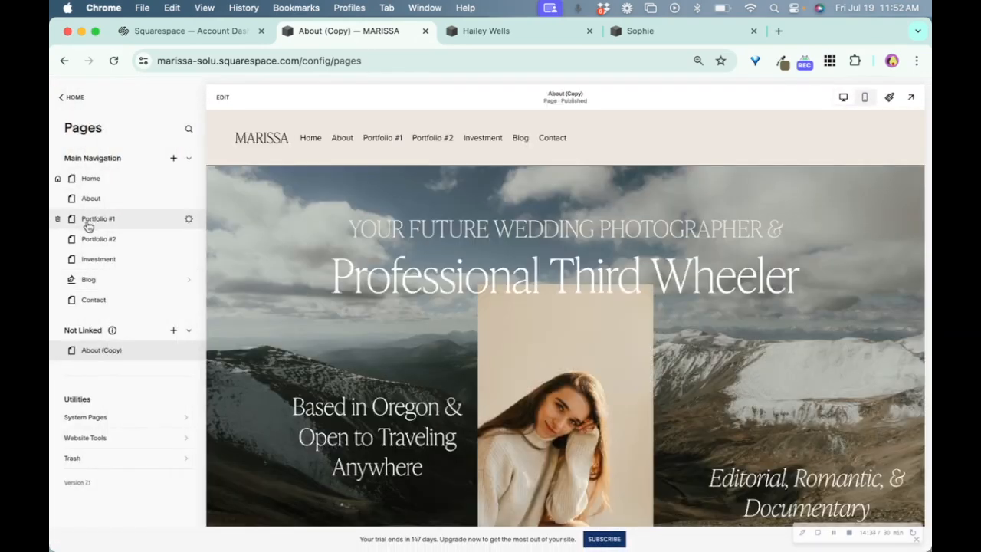
drag(148, 264, 91, 259)
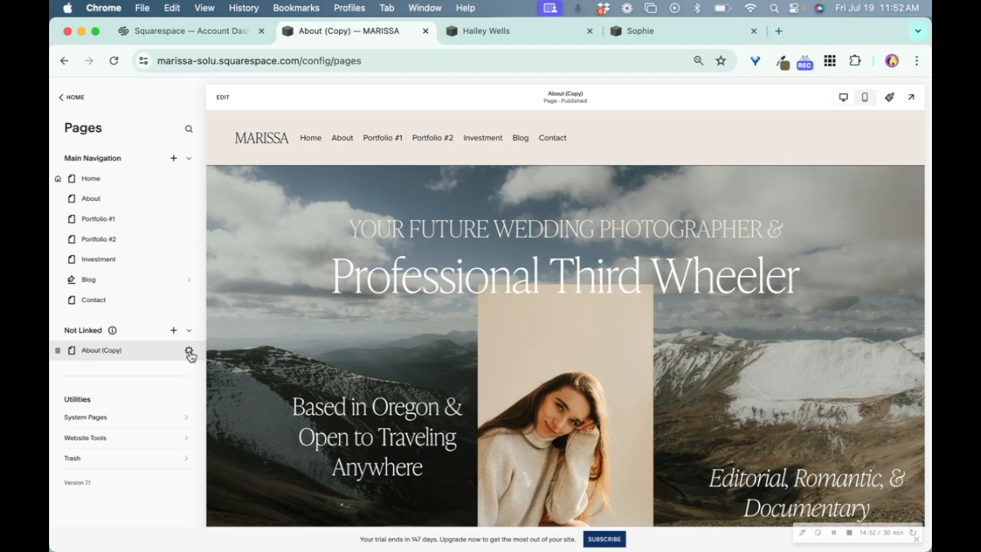
Open the About (Copy) page's SEO settings and enter About Solu Studio as the SEO title.
click(188, 352)
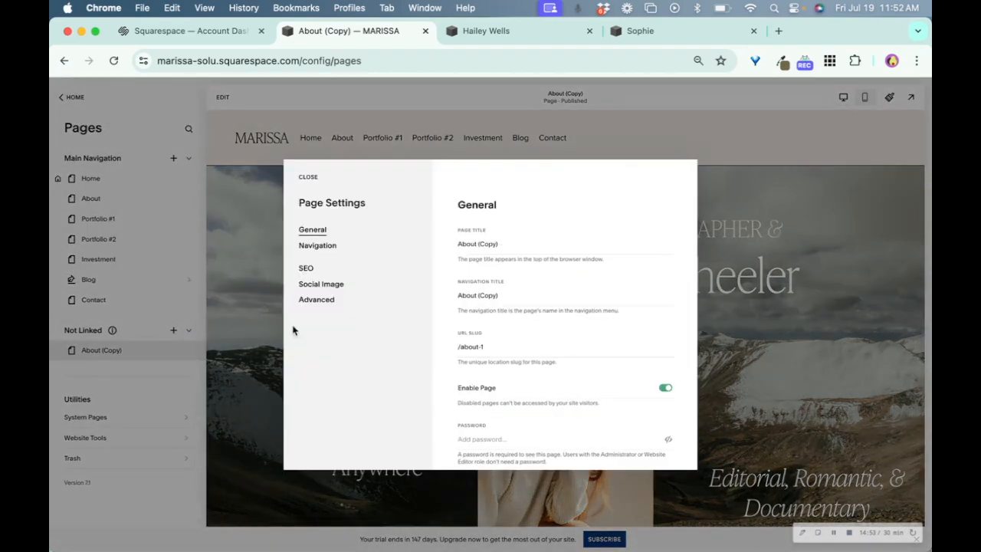
click(305, 274)
scroll(486, 355, down, 2)
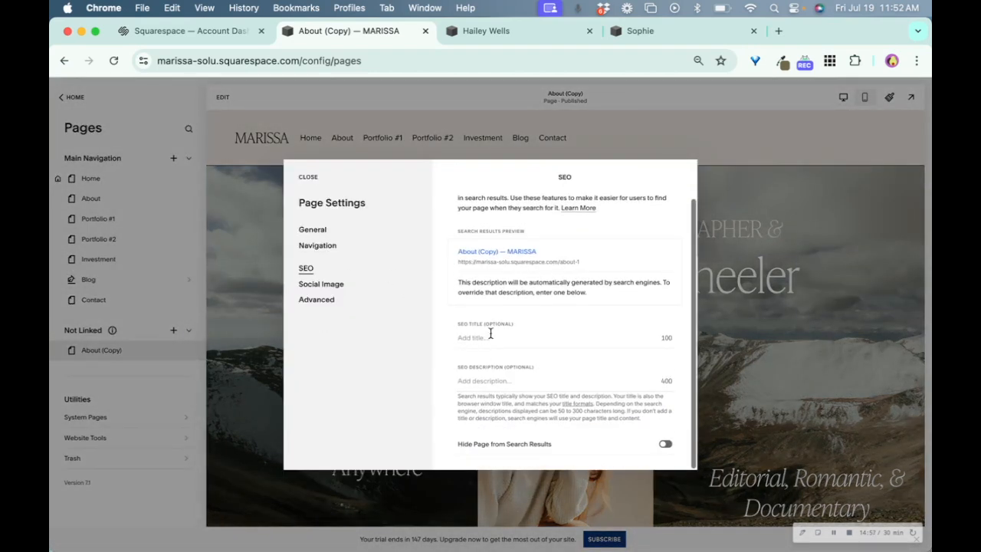
click(482, 332)
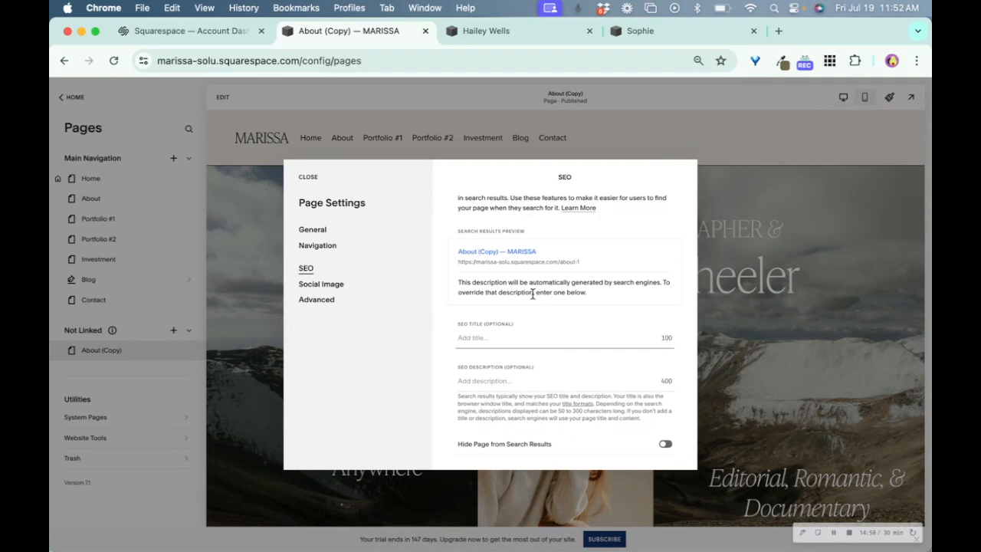
text(About -)
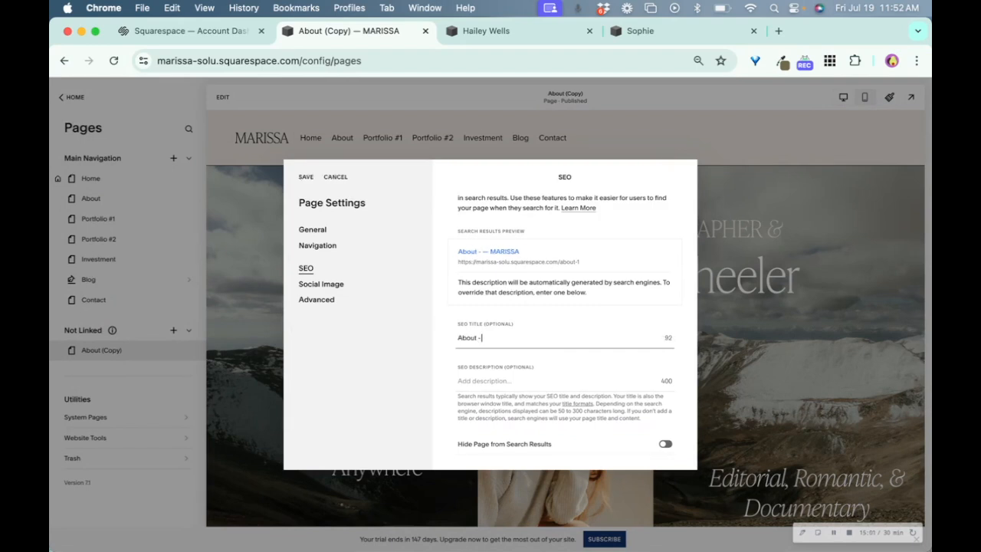
text(Solu Stuio)
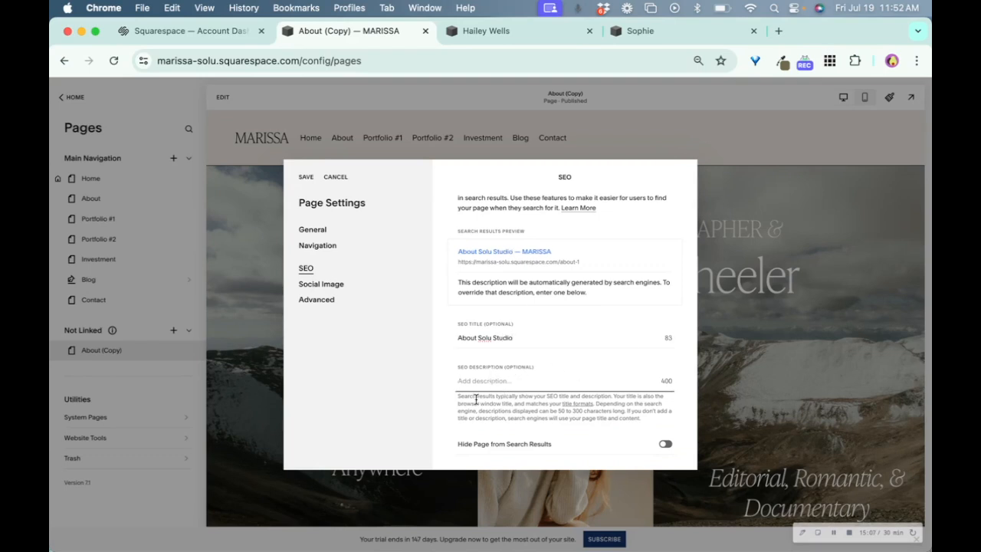
Review the About (Copy) page's Social Image options and its General settings, including titles, URL slug, page visibility and password.
scroll(460, 360, up, 2)
click(334, 287)
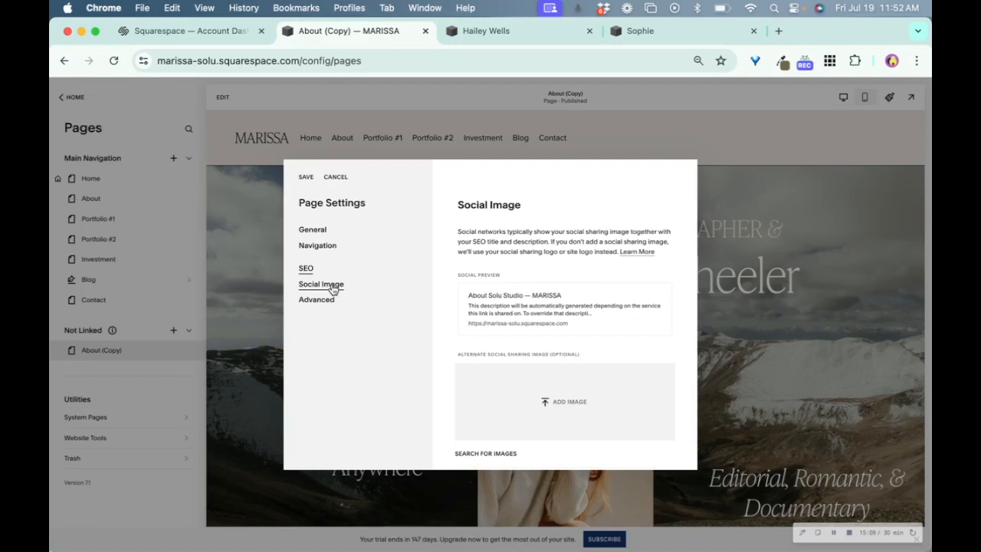
scroll(510, 438, down, 1)
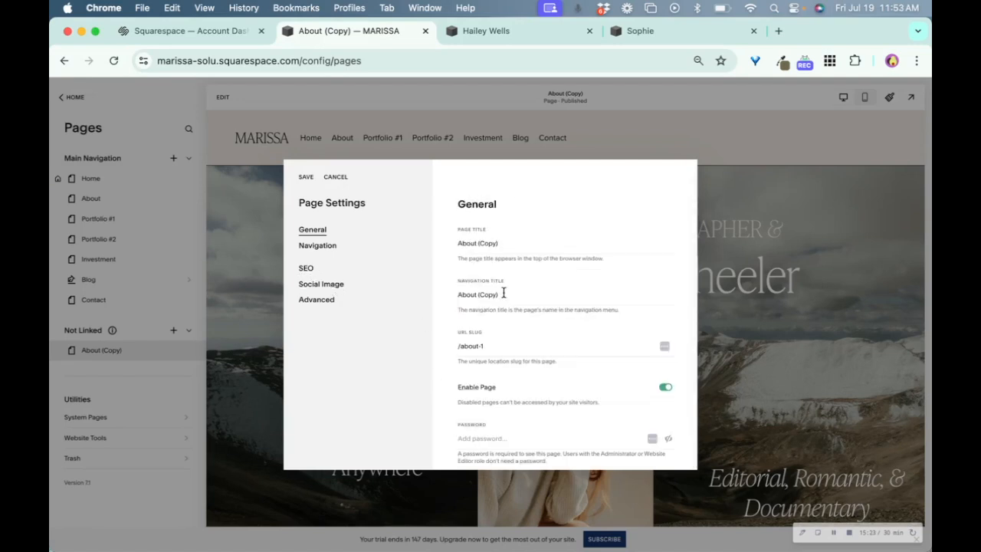
scroll(494, 269, down, 1)
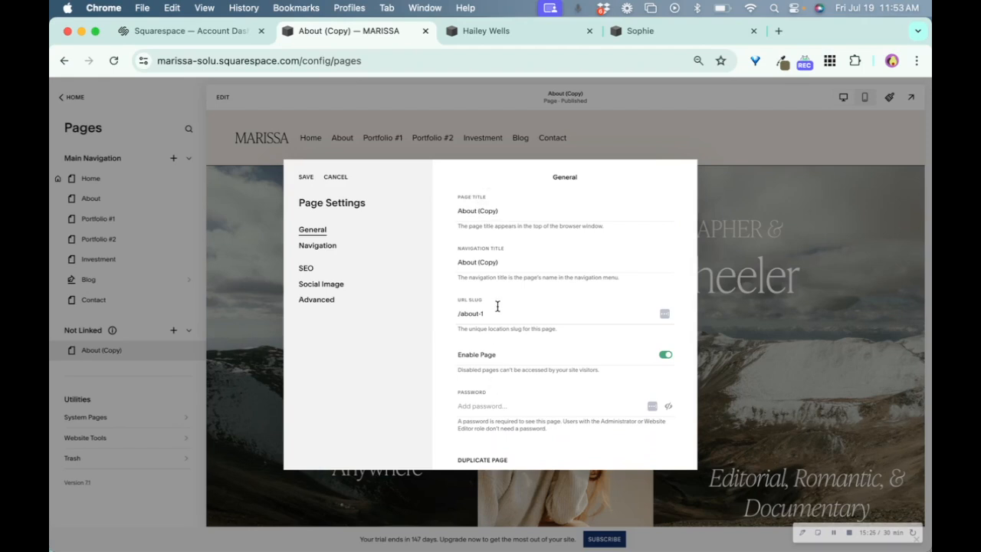
scroll(497, 307, down, 2)
scroll(497, 306, up, 4)
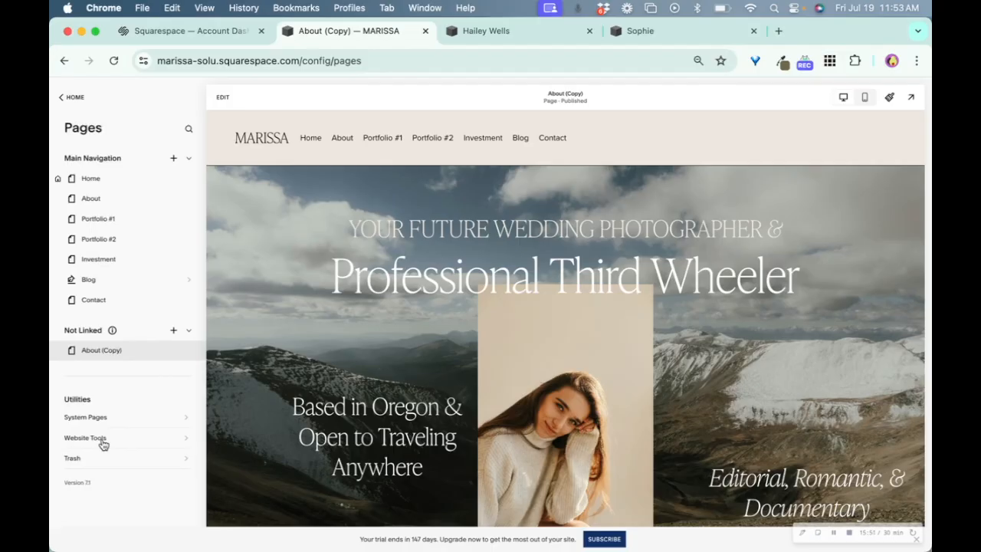
Open the Announcement Bar website tool and enable the announcement bar.
click(91, 439)
click(112, 240)
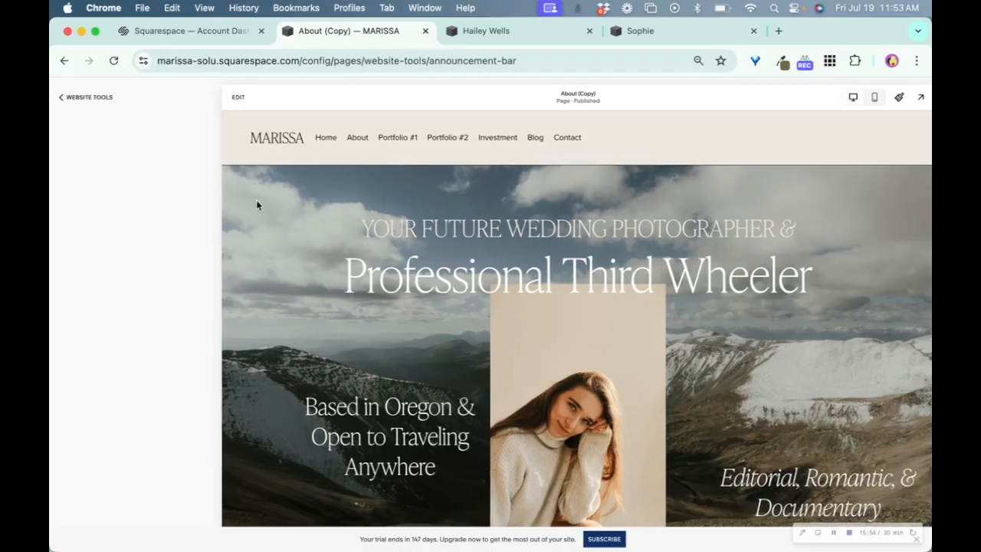
click(157, 223)
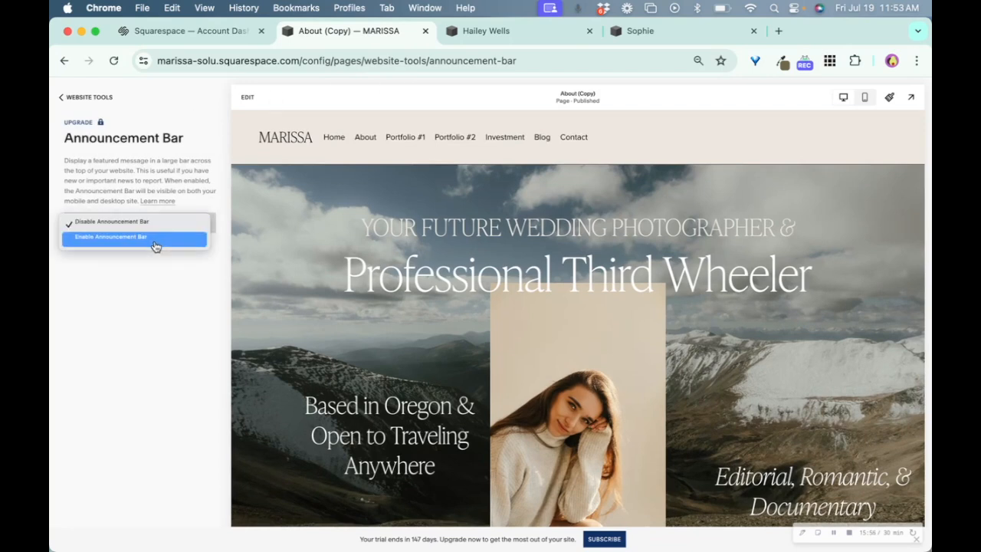
click(154, 236)
Replace the announcement text with 50% OFF ALL PRODUCTS THIS WEEK UNTIL JULY 20TH, and check the clickthrough URL field.
click(146, 257)
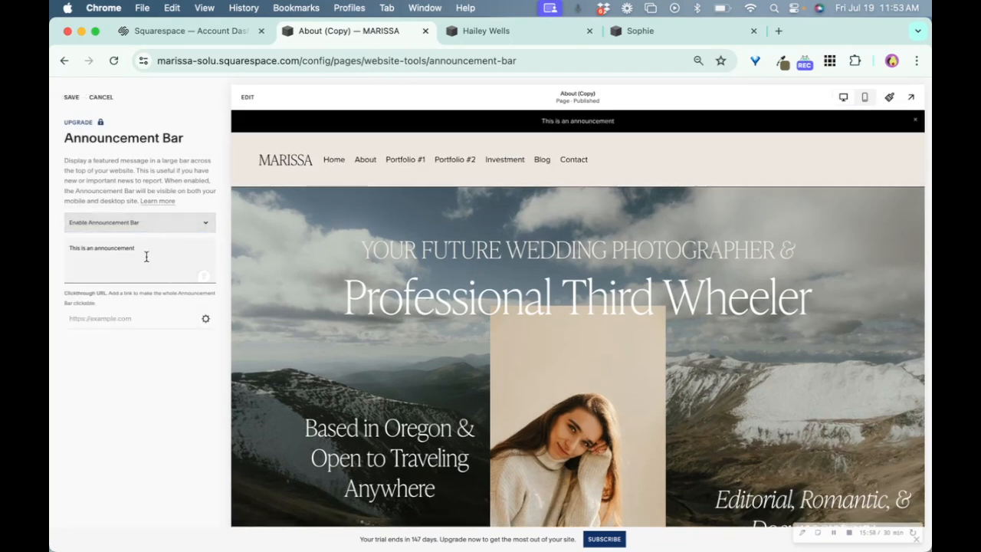
key(super+a)
text(60)
key(BackSpace)
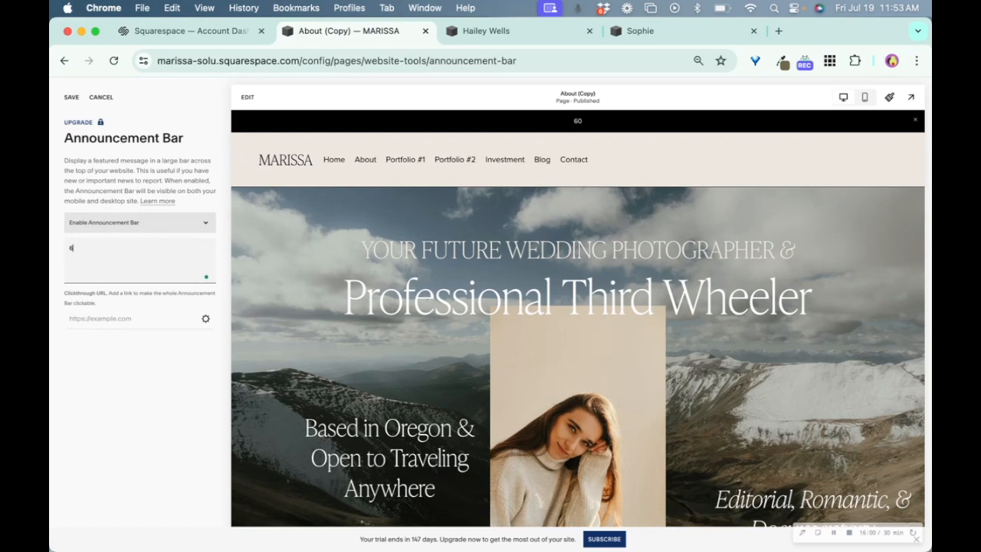
text(0% OFF ALL PRODUCTS THIS W)
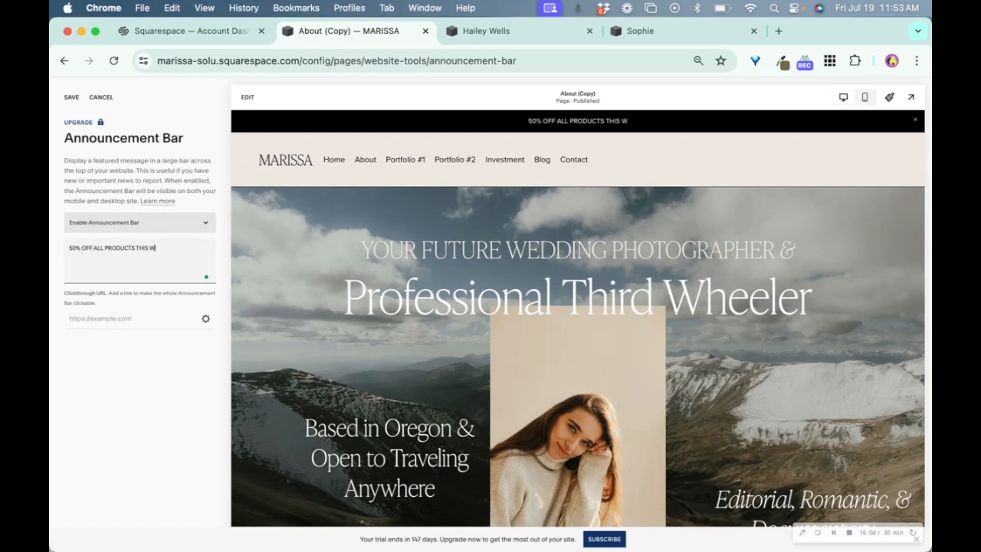
text(EEK UNTIL JULY)
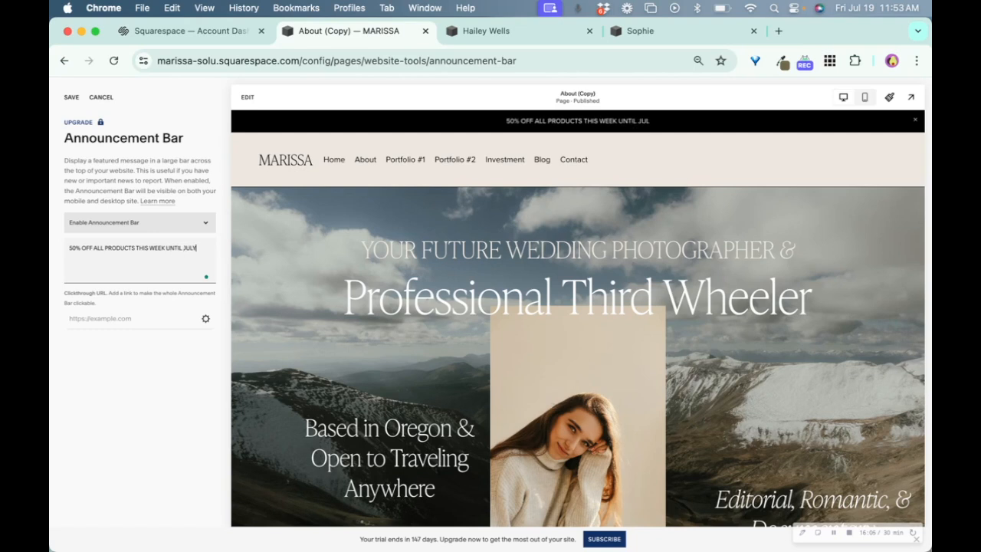
text( 20TH)
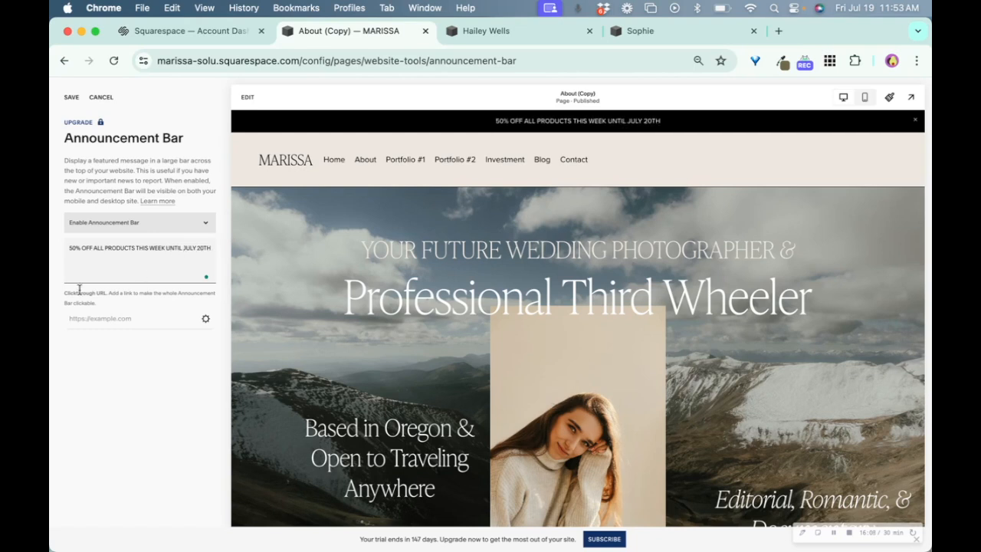
click(91, 318)
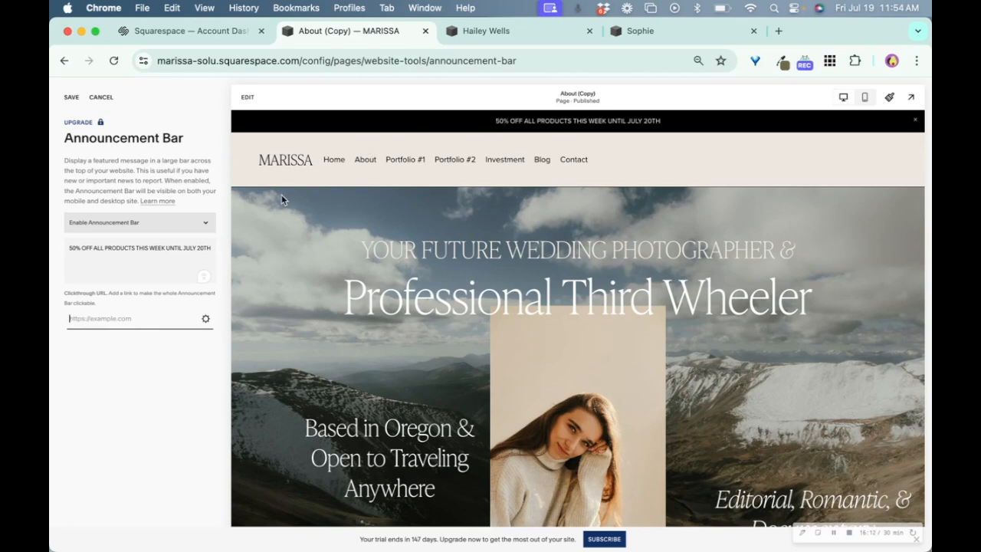
click(168, 251)
key(ctrl+a)
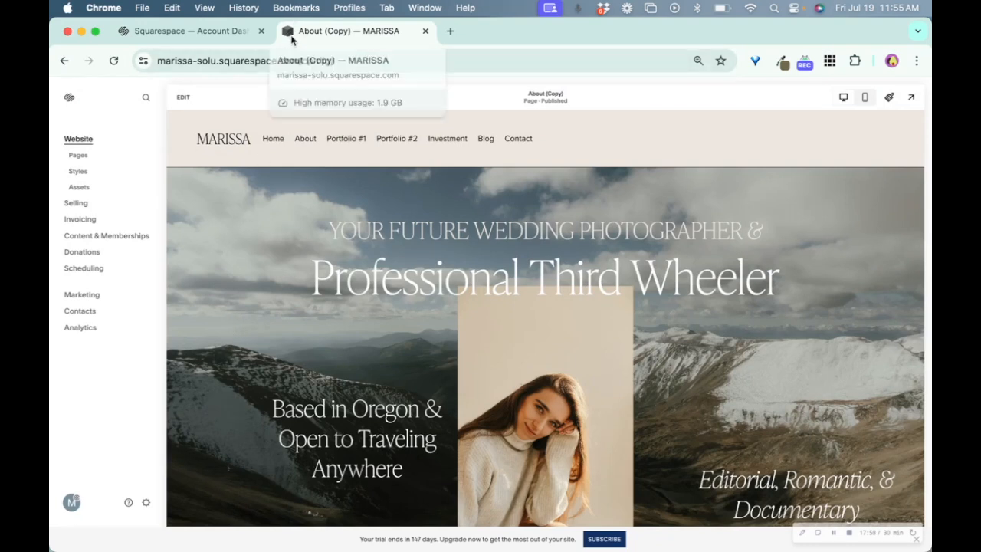
Open the site's Website settings and go to the Favicon settings.
click(145, 502)
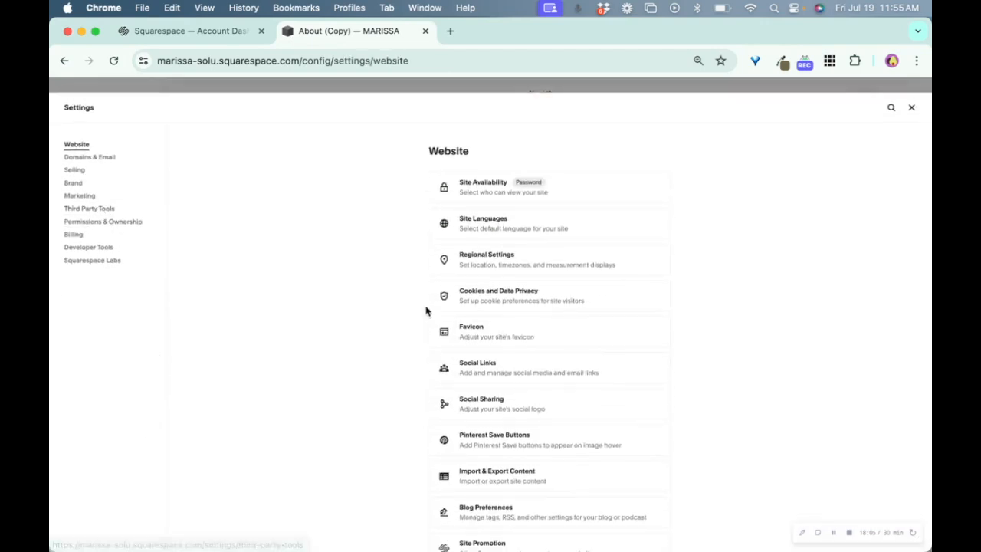
click(486, 336)
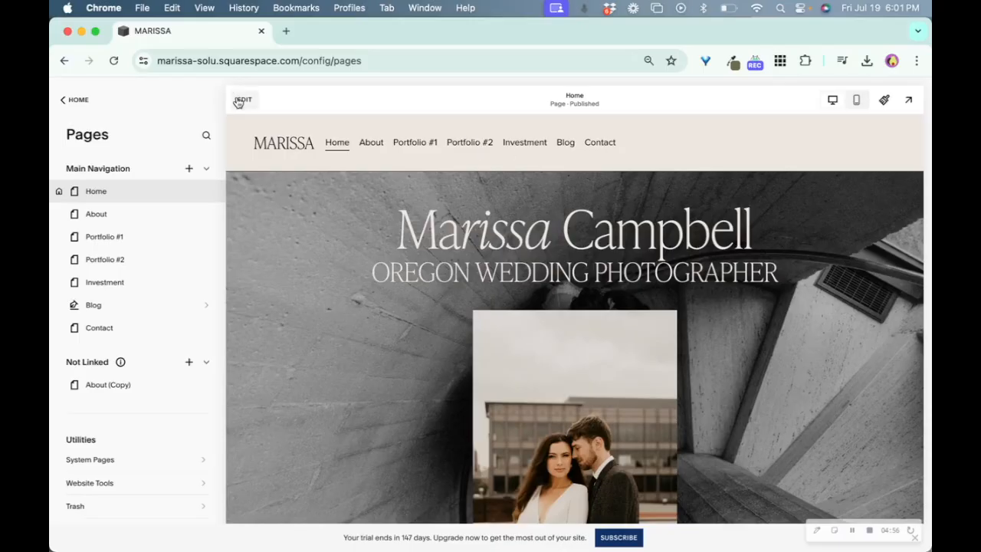
Open the Home page for editing and inspect the editable link on the 01. Elopements heading.
click(241, 100)
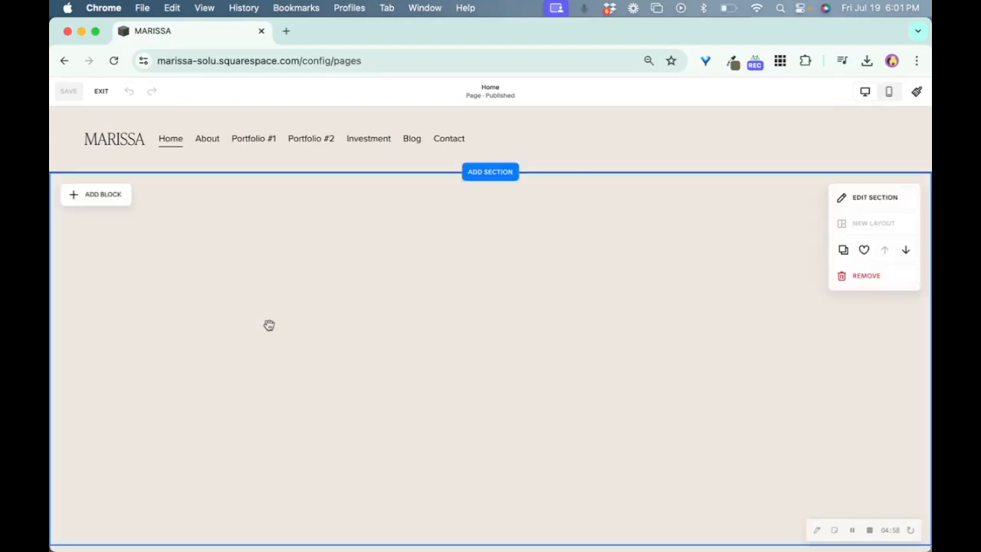
scroll(420, 351, down, 10)
scroll(420, 351, down, 10)
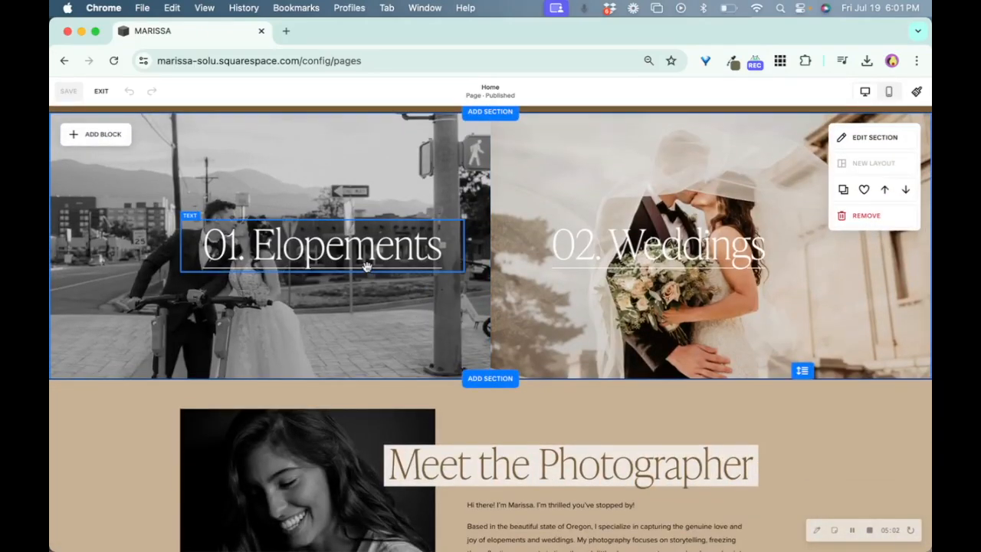
click(345, 245)
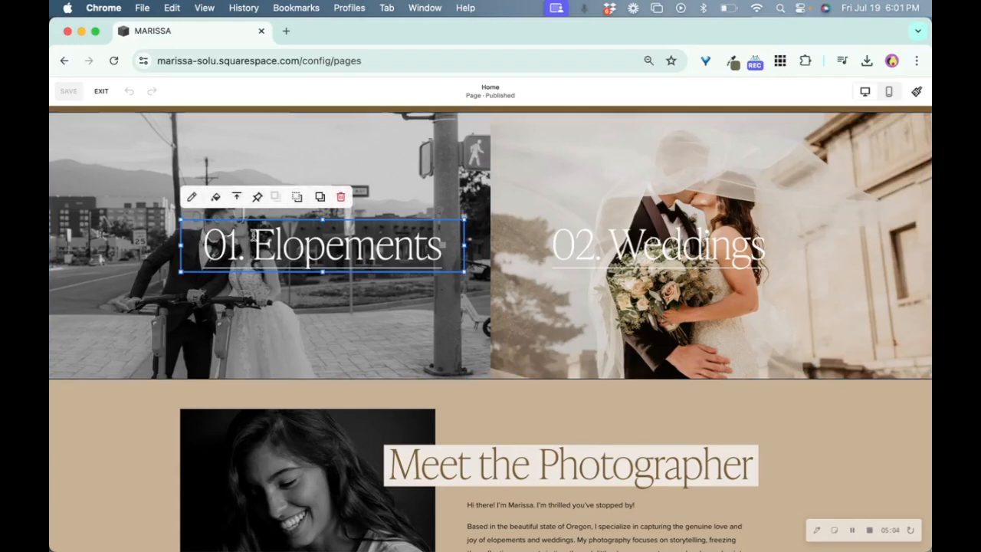
click(254, 247)
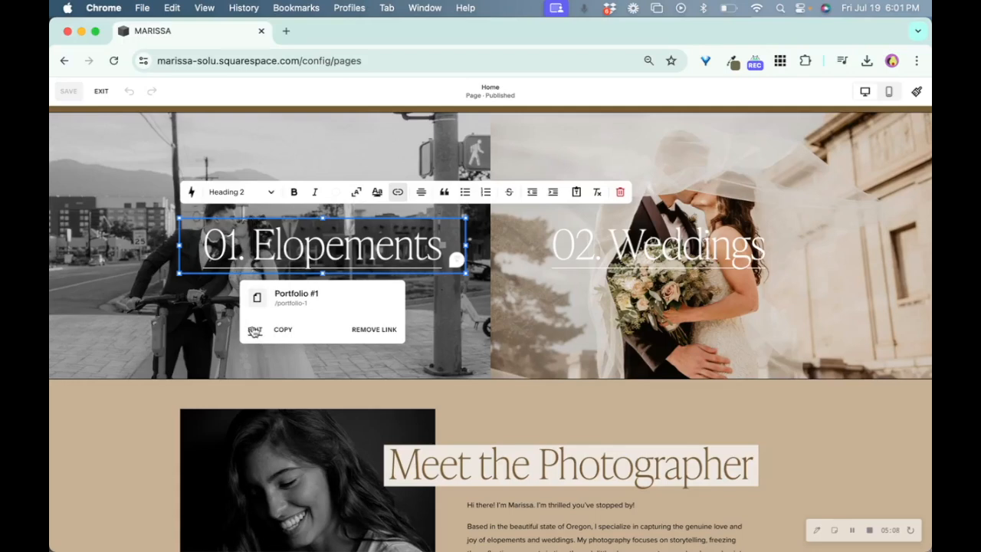
click(260, 256)
triple_click(264, 242)
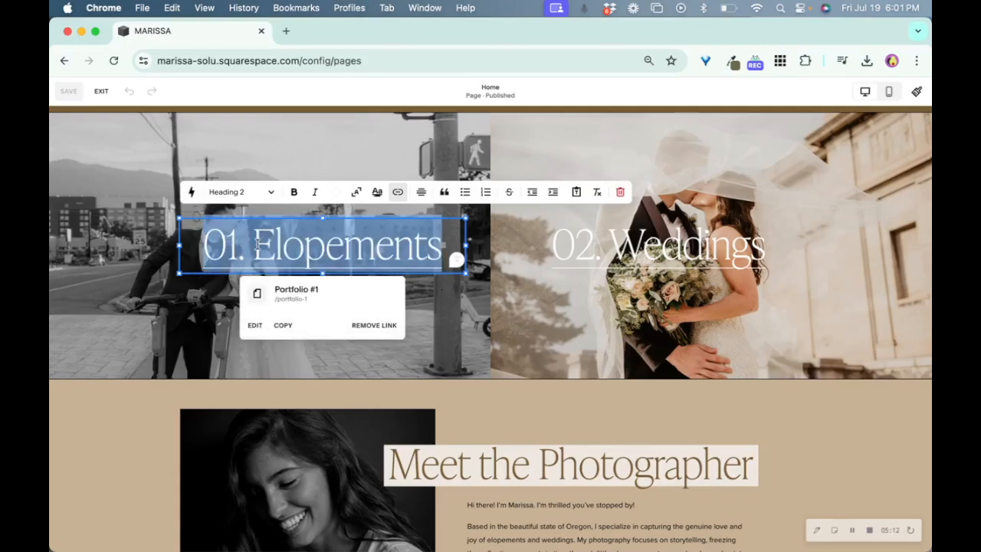
click(255, 325)
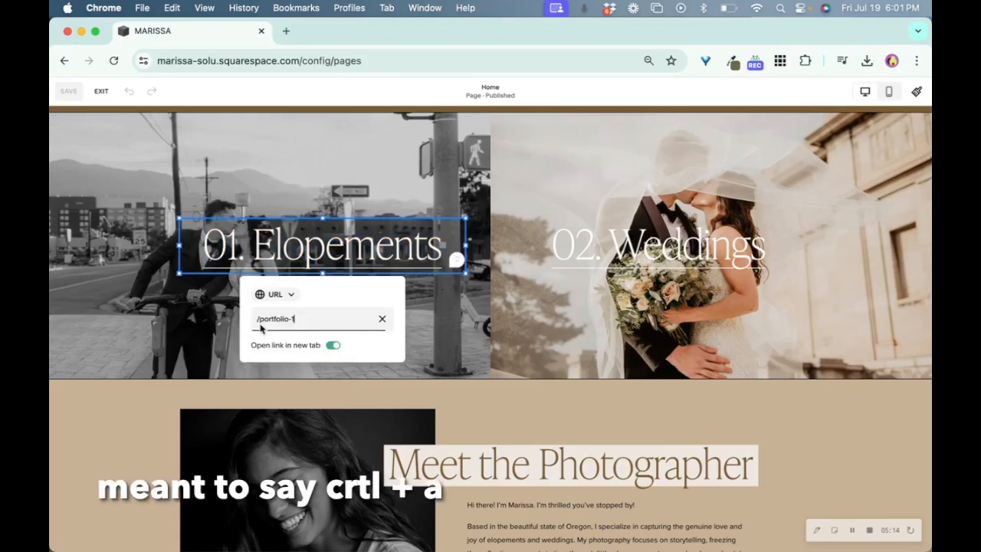
click(285, 318)
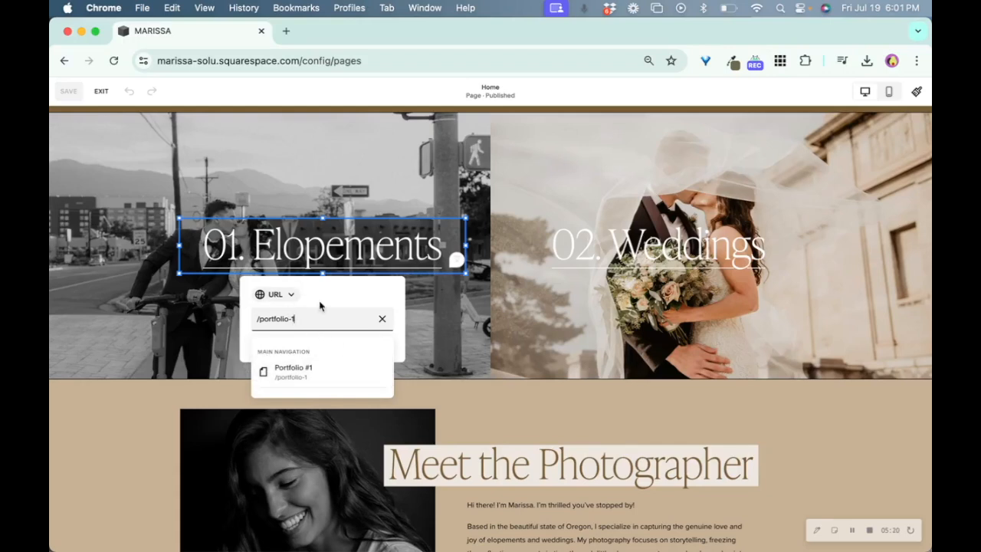
Check the link attached to the image behind the 01. Elopements heading, and deselect the image.
click(443, 333)
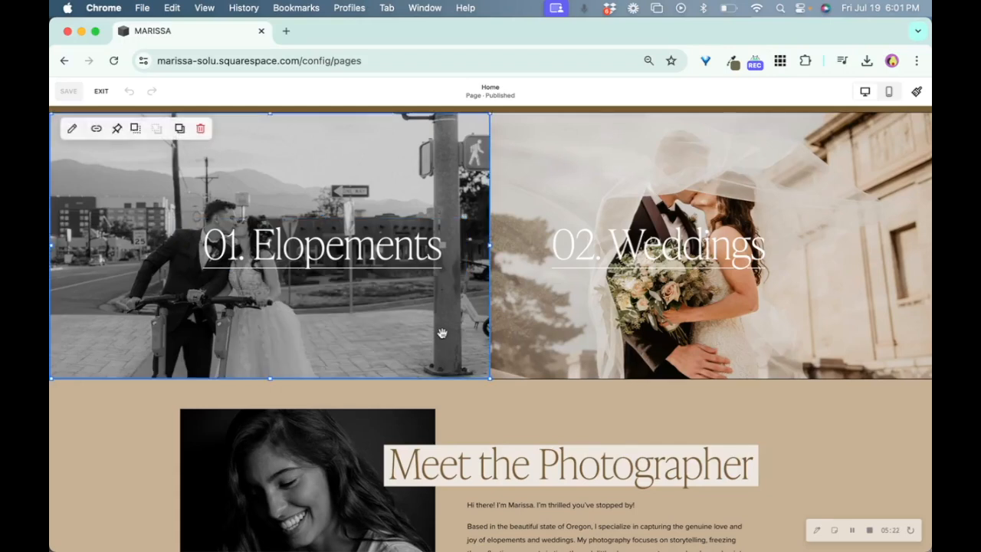
click(96, 129)
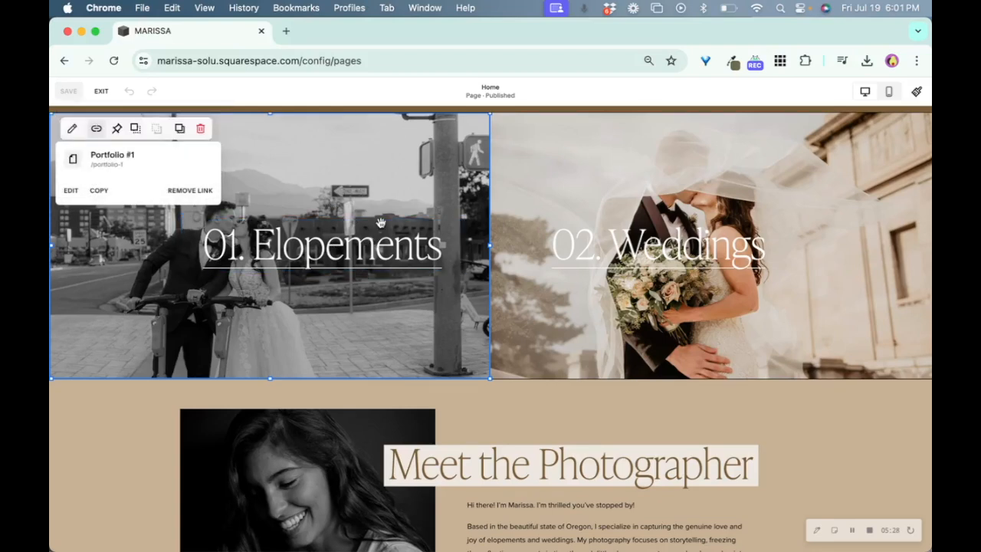
click(497, 402)
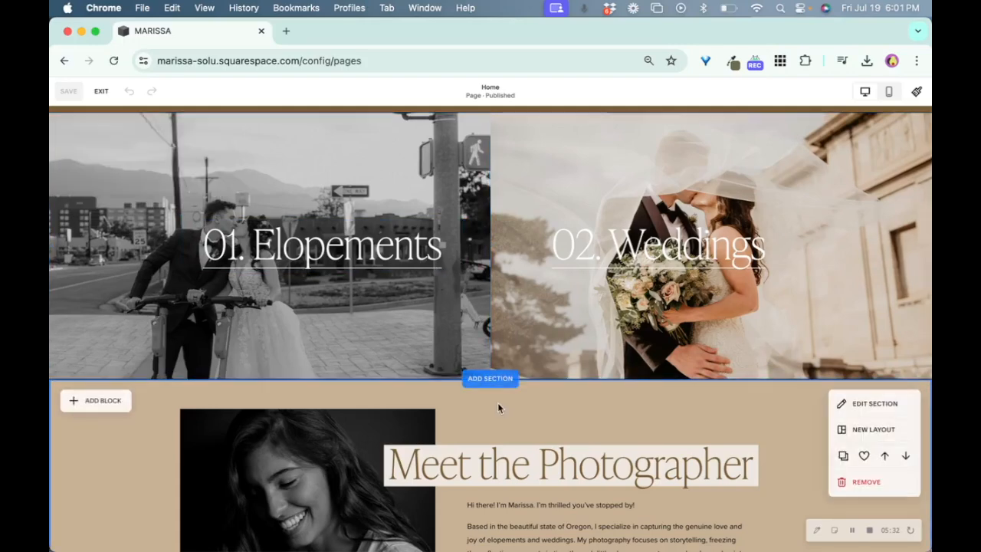
Check the link on the Send an Inquiry button in the Let's Create Something Beautiful Together section.
scroll(497, 402, down, 15)
scroll(497, 402, down, 3)
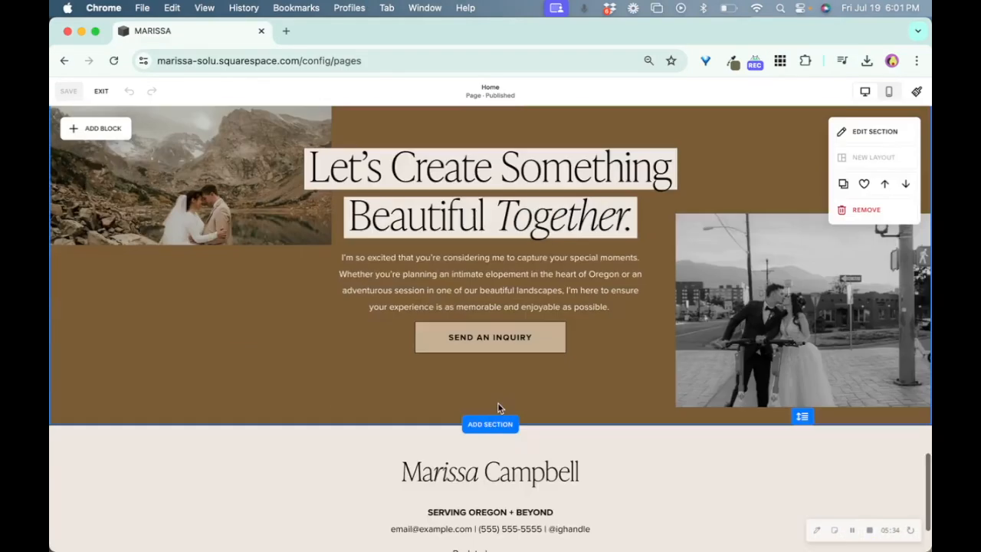
click(492, 346)
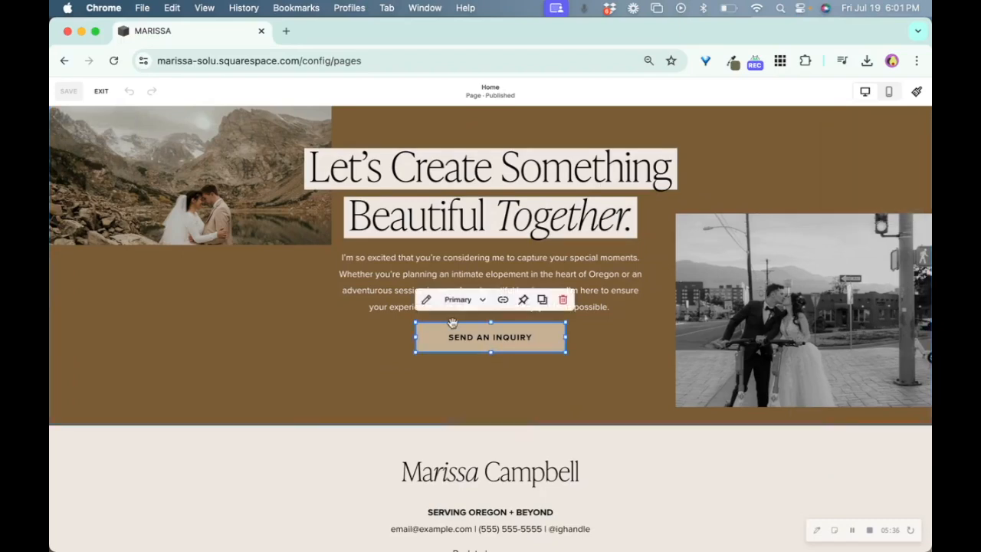
click(504, 302)
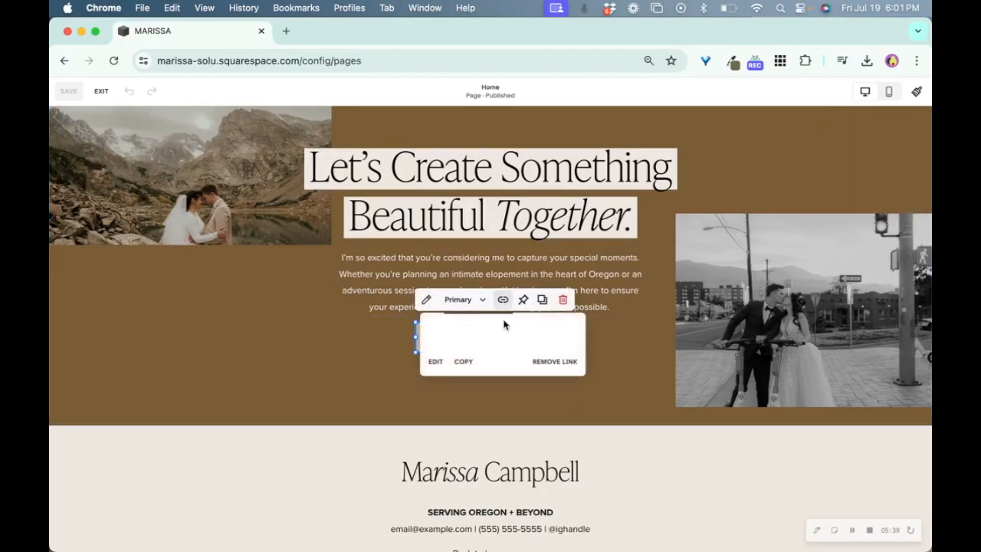
click(616, 342)
Open the logo gallery block in the As seen in section for editing.
scroll(615, 339, down, 10)
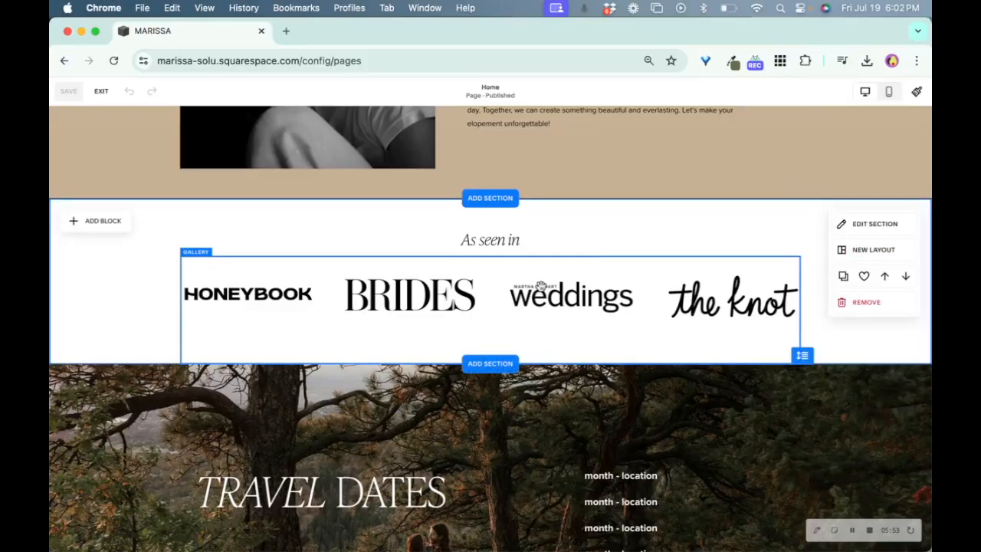
click(617, 283)
click(617, 283)
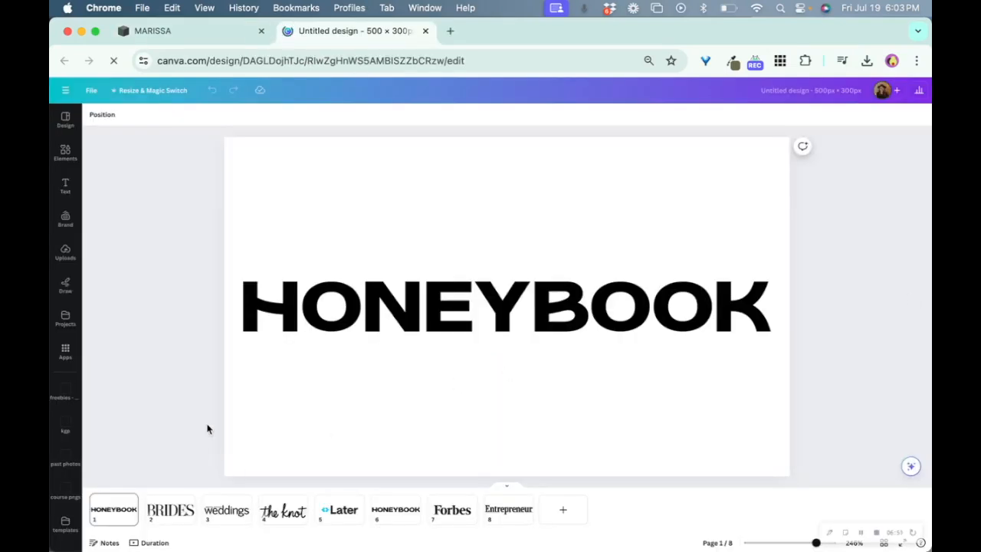
View the BRIDES logo page in the Canva design, return to the Squarespace tab and leave the gallery's content editor.
click(154, 521)
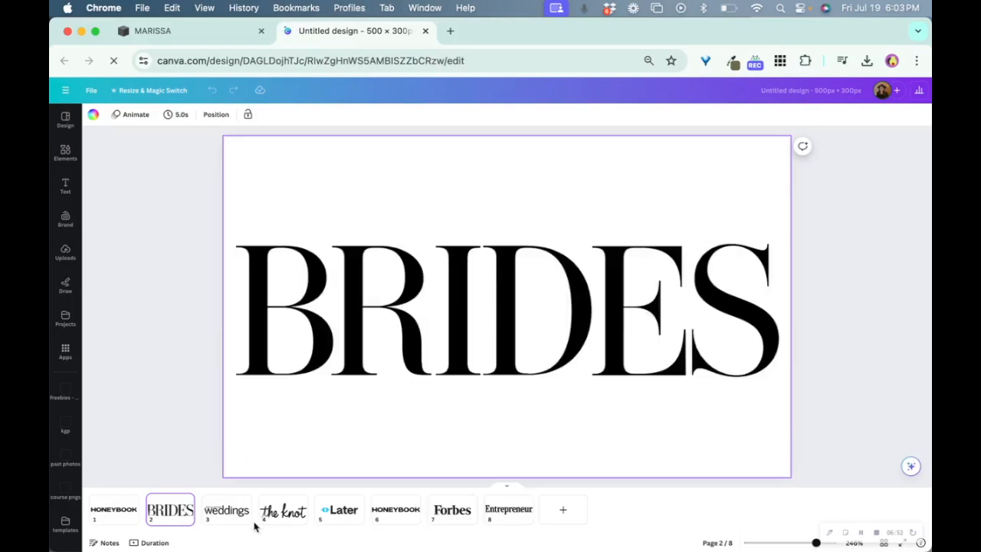
click(184, 34)
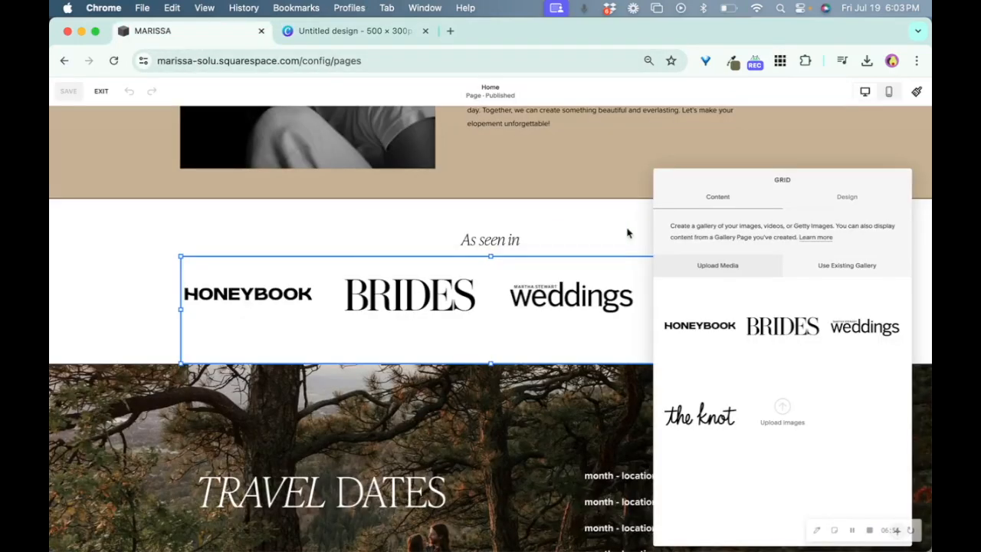
click(628, 231)
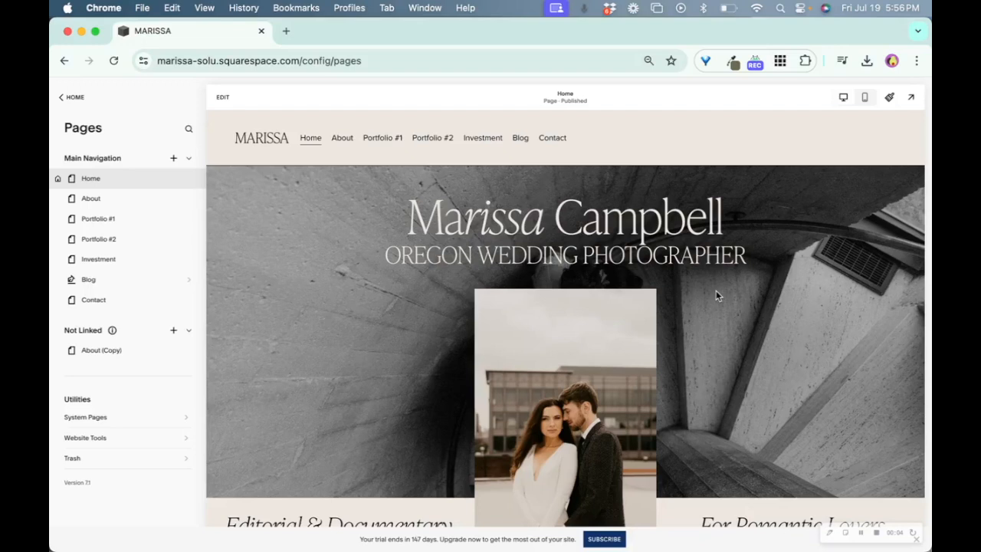
Preview the Home page in mobile view and look through its upper sections.
click(860, 104)
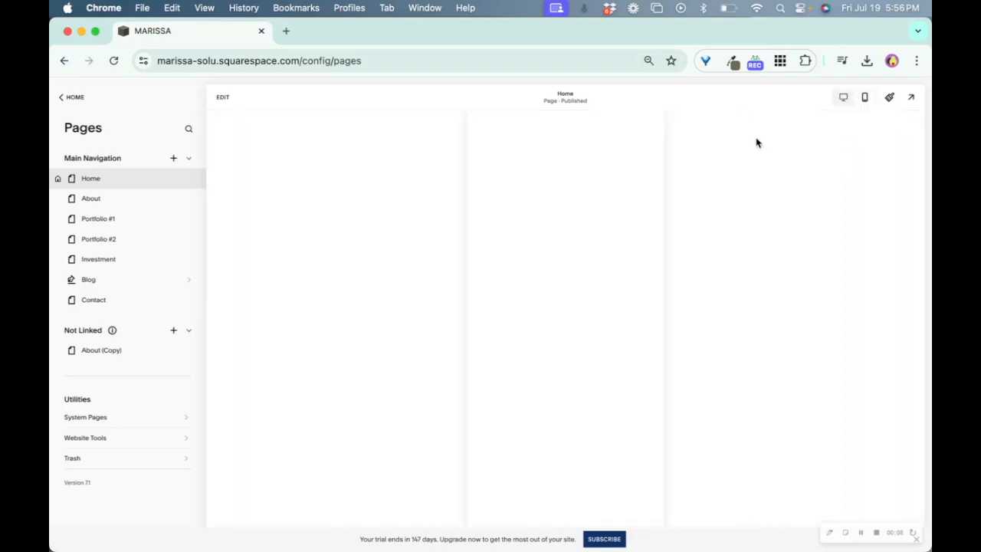
scroll(499, 472, down, 1)
scroll(502, 480, down, 10)
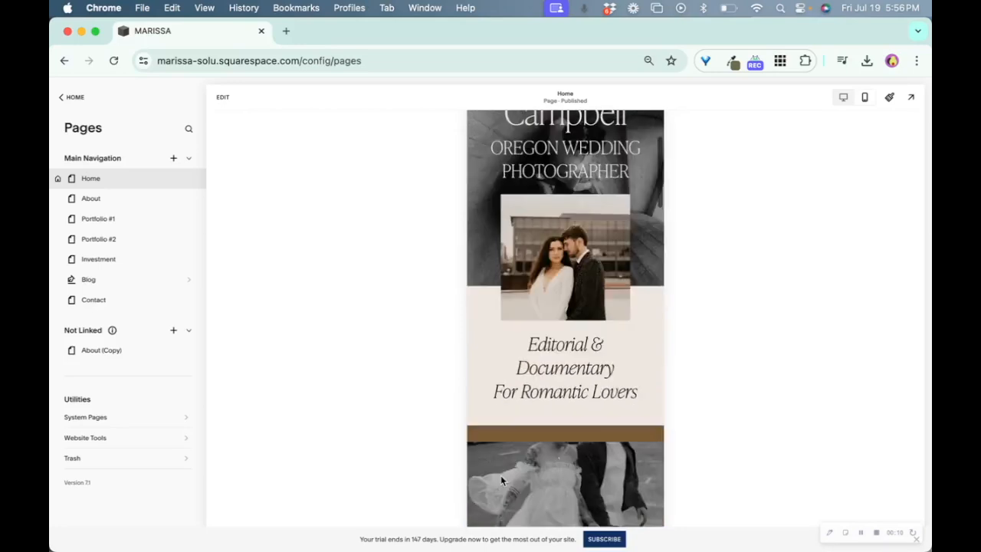
Look through the rest of the Home page in mobile view and open the About (Copy) page for editing.
scroll(501, 475, down, 12)
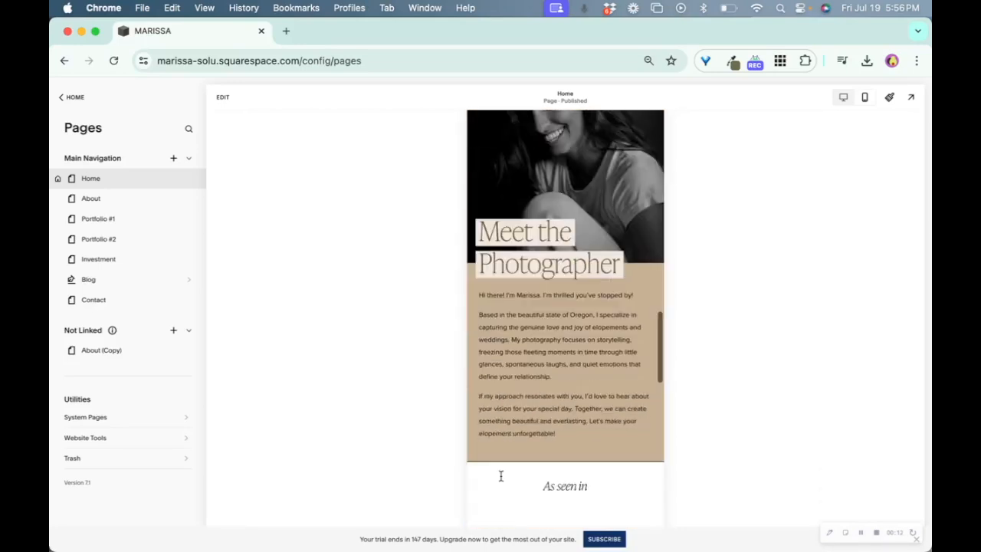
scroll(500, 475, down, 4)
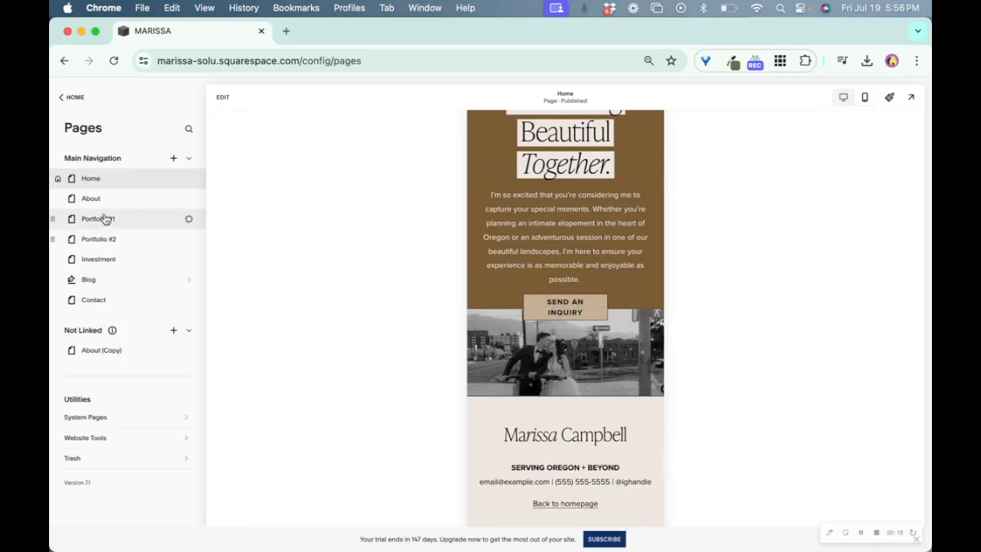
click(111, 350)
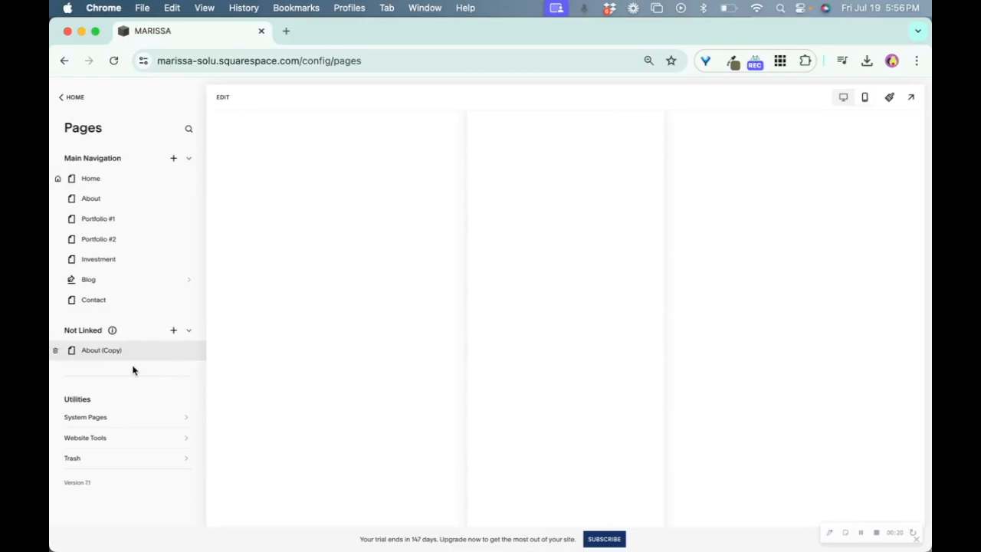
click(569, 345)
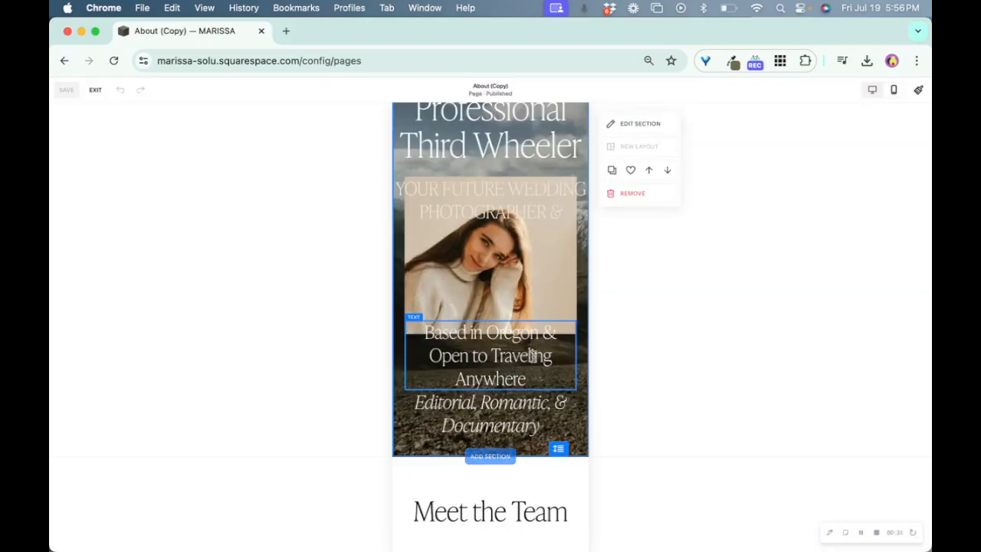
click(530, 355)
click(590, 262)
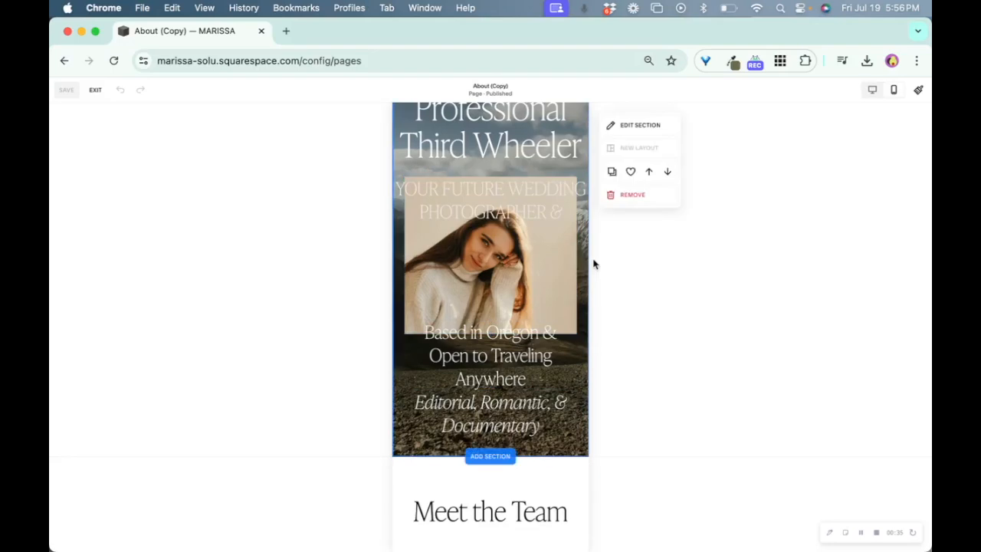
Send the Your Future Wedding Photographer & text behind the portrait and bring it back in front.
scroll(529, 235, up, 3)
click(508, 320)
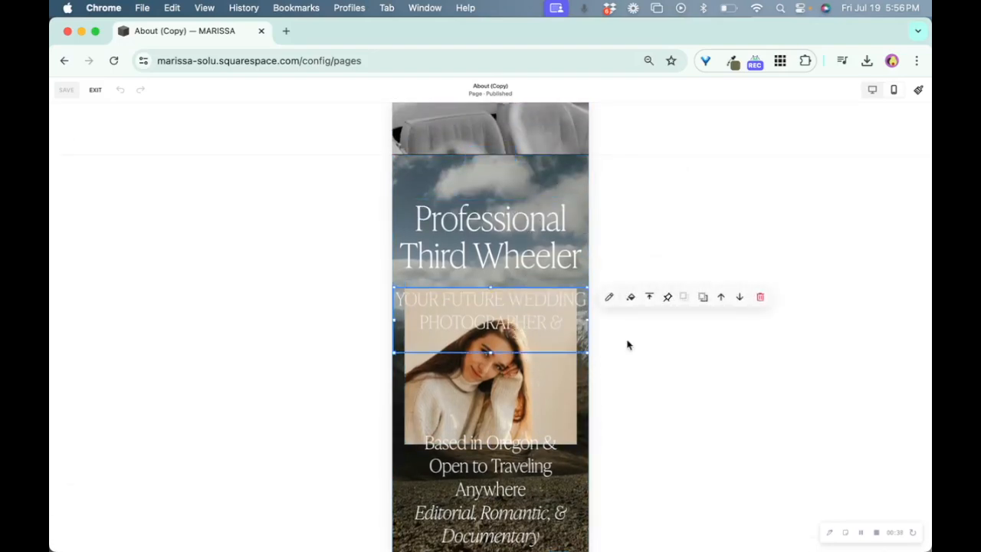
click(702, 296)
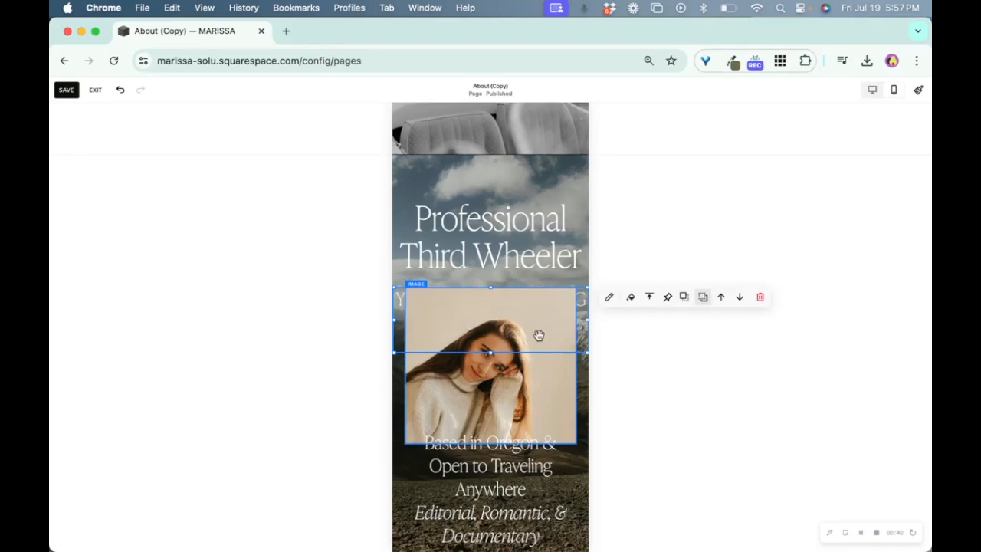
click(682, 299)
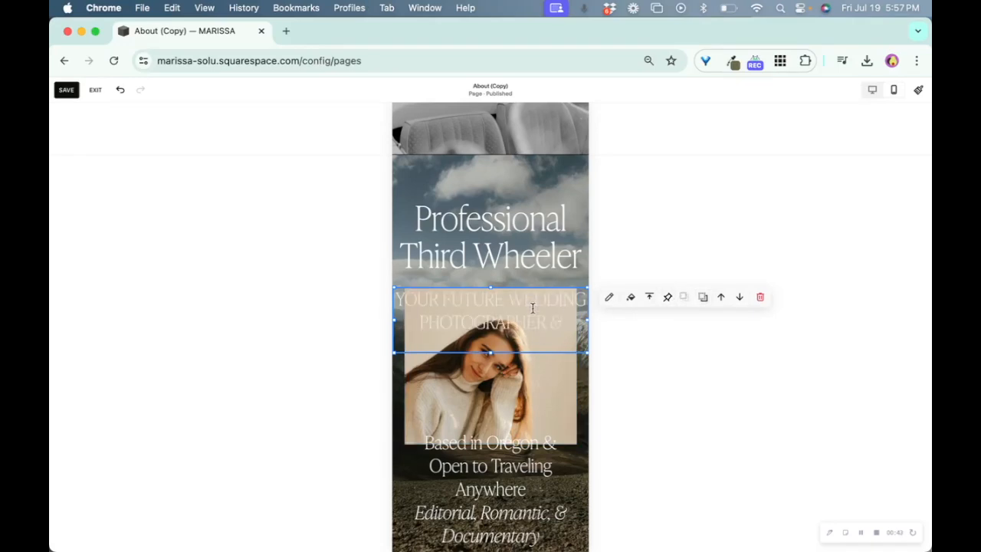
click(636, 223)
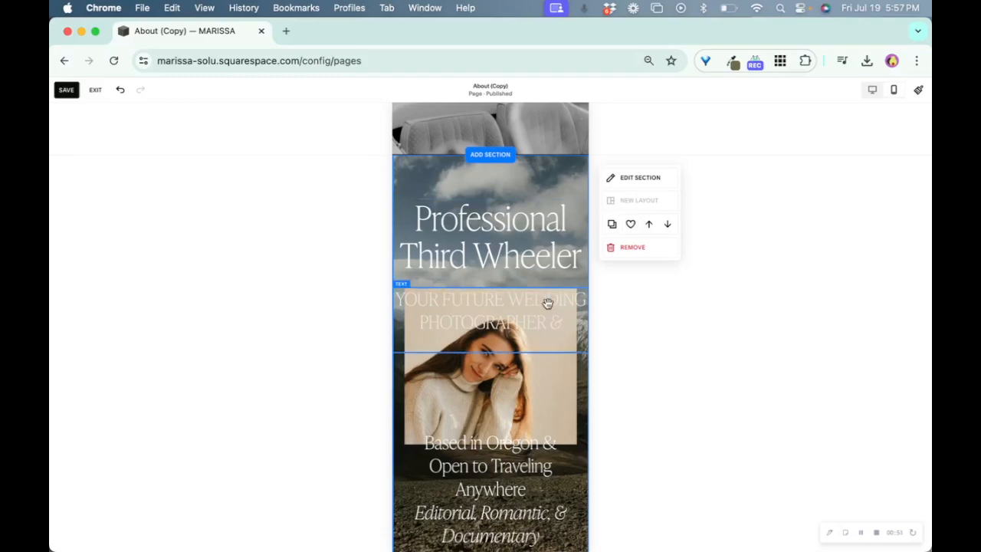
Try moving the Professional Third Wheeler heading to the section's upper edge and the Editorial, Romantic, & Documentary text below the background image.
drag(541, 263, 542, 192)
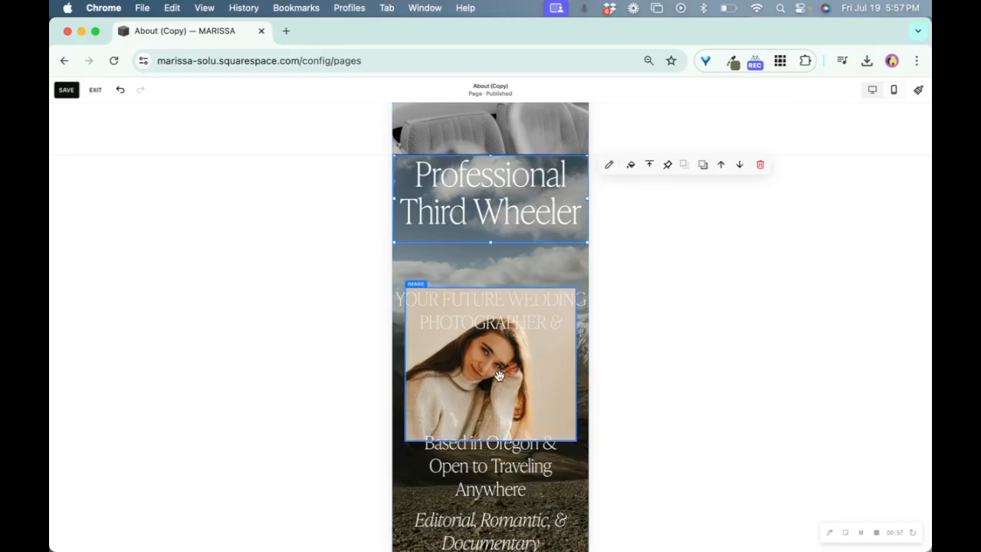
scroll(491, 425, down, 2)
drag(491, 425, 498, 533)
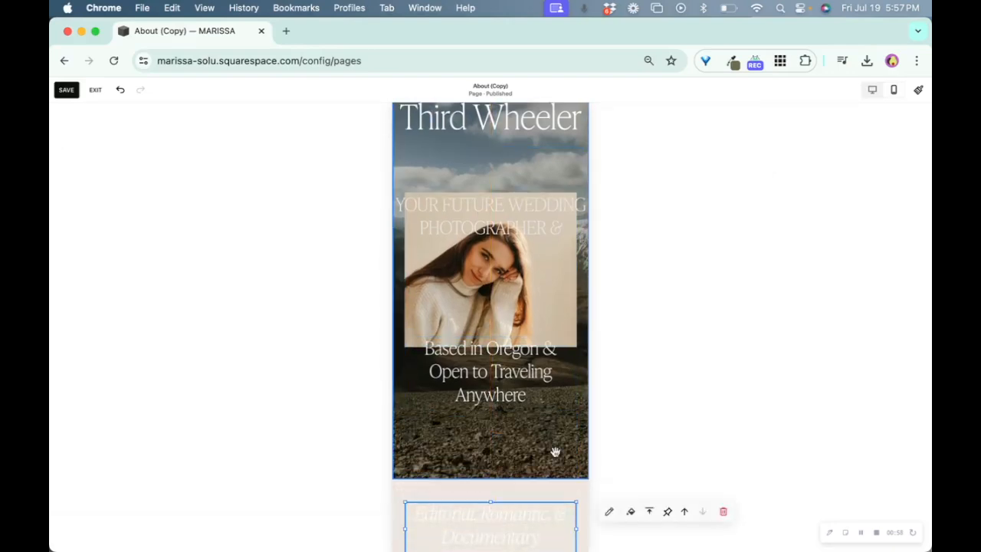
scroll(549, 451, down, 4)
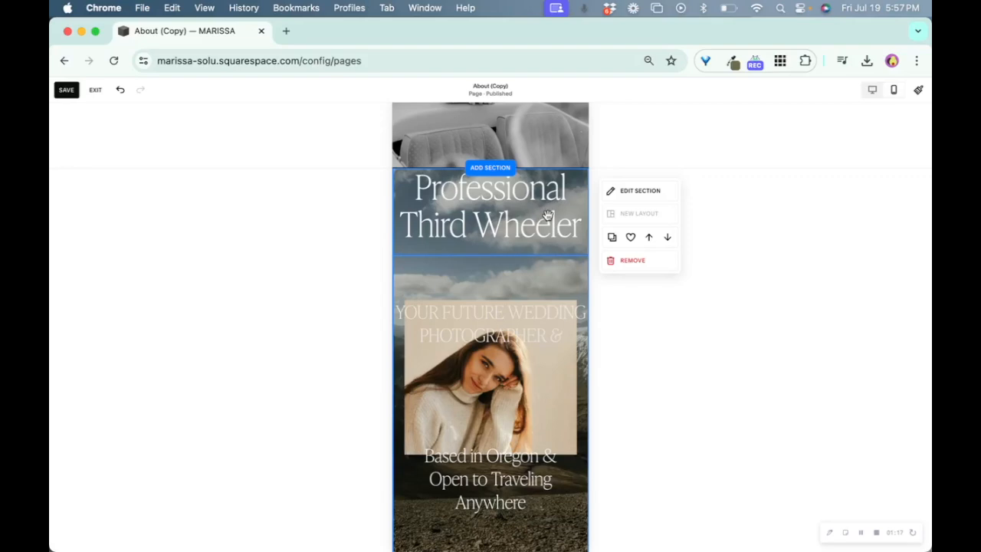
Move the Professional Third Wheeler heading down so it sits directly above the Your Future Wedding Photographer & text without overlapping it.
drag(547, 213, 538, 291)
drag(539, 267, 545, 297)
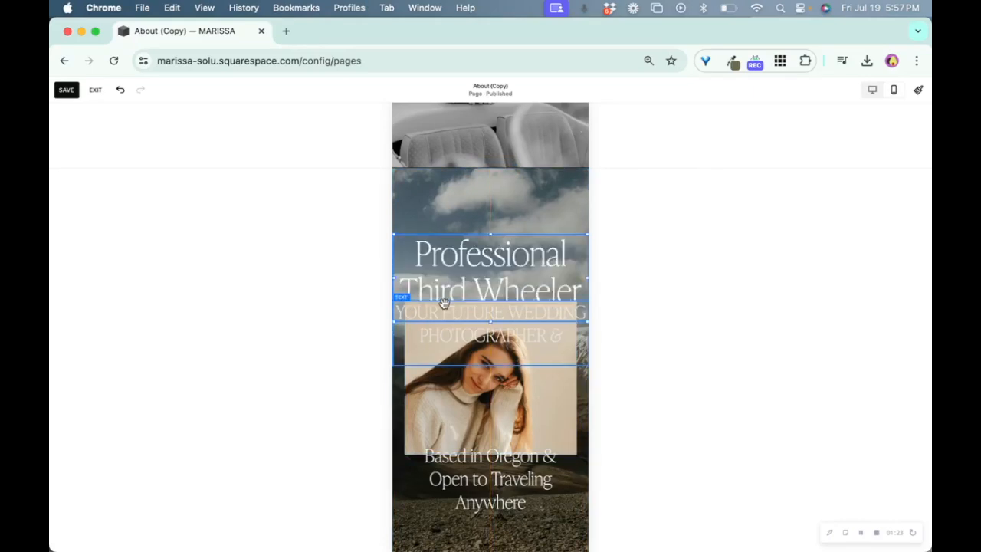
click(658, 318)
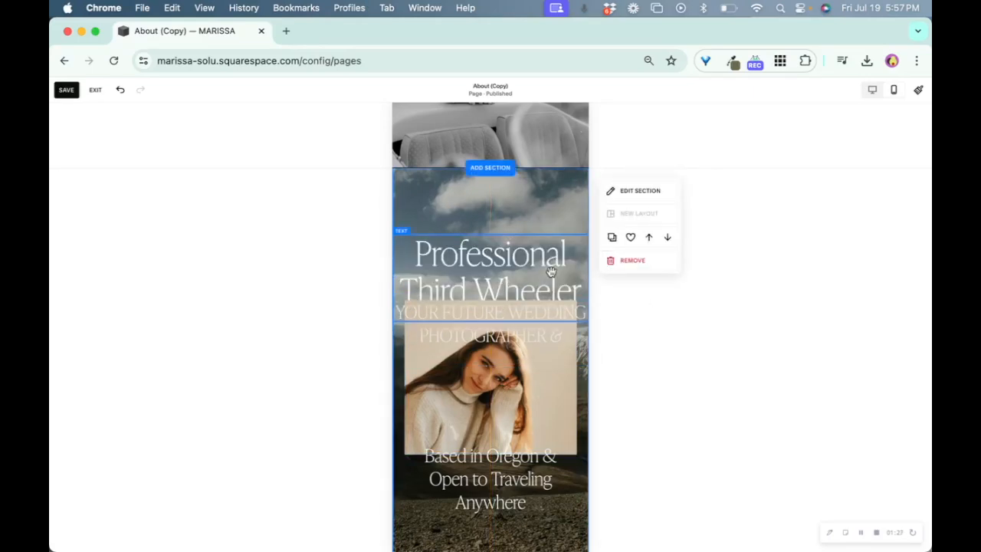
mouse_move(550, 269)
mouse_down()
mouse_move(556, 246)
mouse_move(557, 254)
mouse_up()
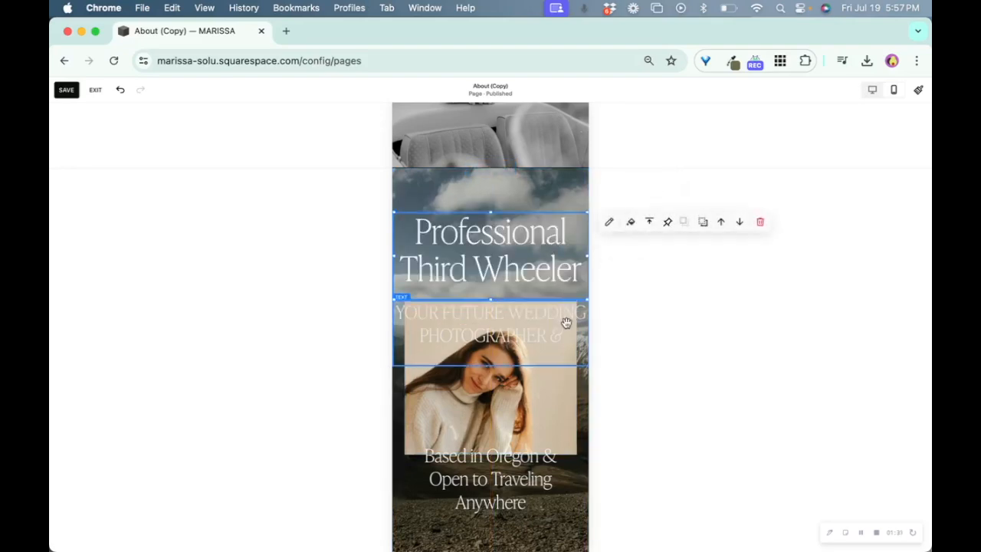
Move the Editorial, Romantic, & Documentary text up onto the background image, just below the Based in Oregon text.
scroll(560, 328, down, 3)
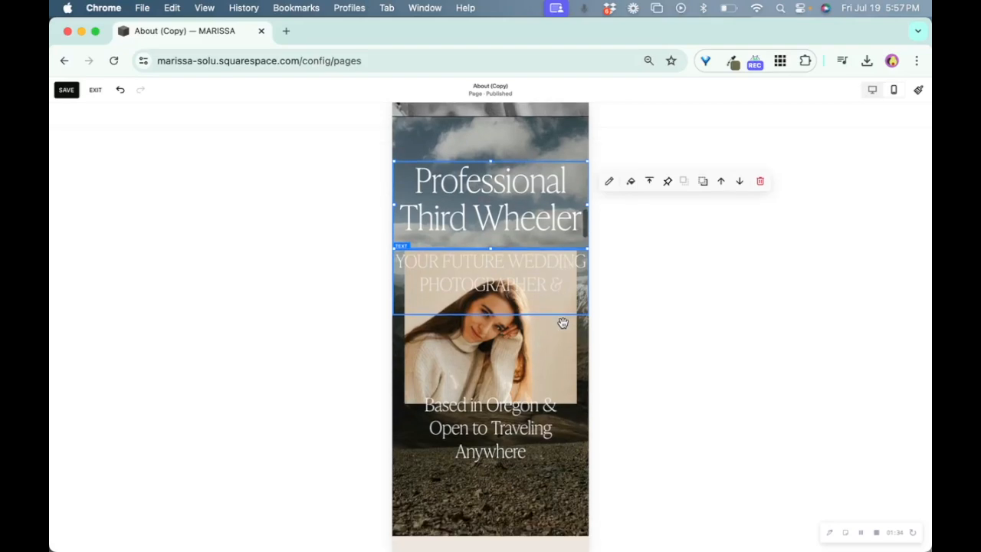
drag(530, 477, 530, 421)
click(580, 486)
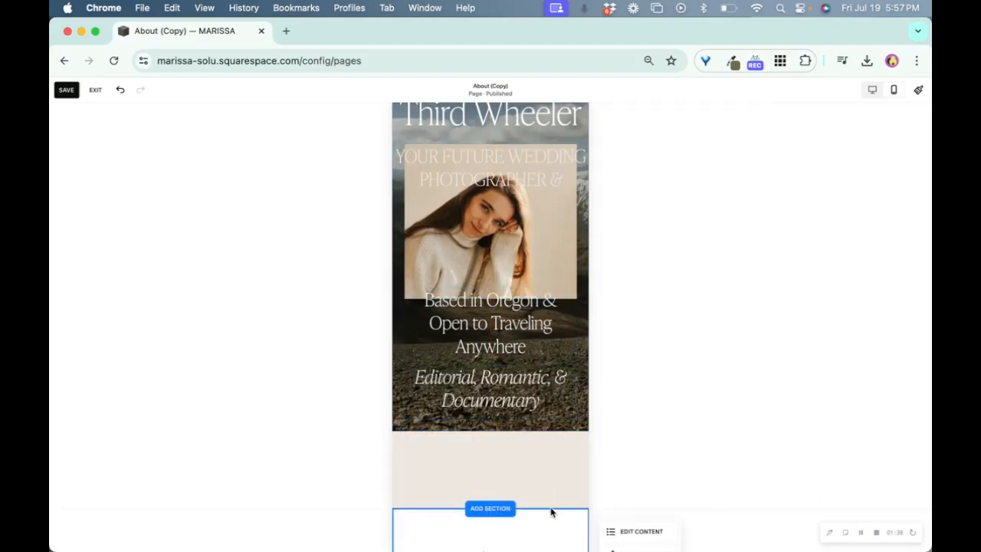
Shorten the hero section's empty space and resize the background image so it fills the section down to its lower edge.
drag(557, 500, 559, 467)
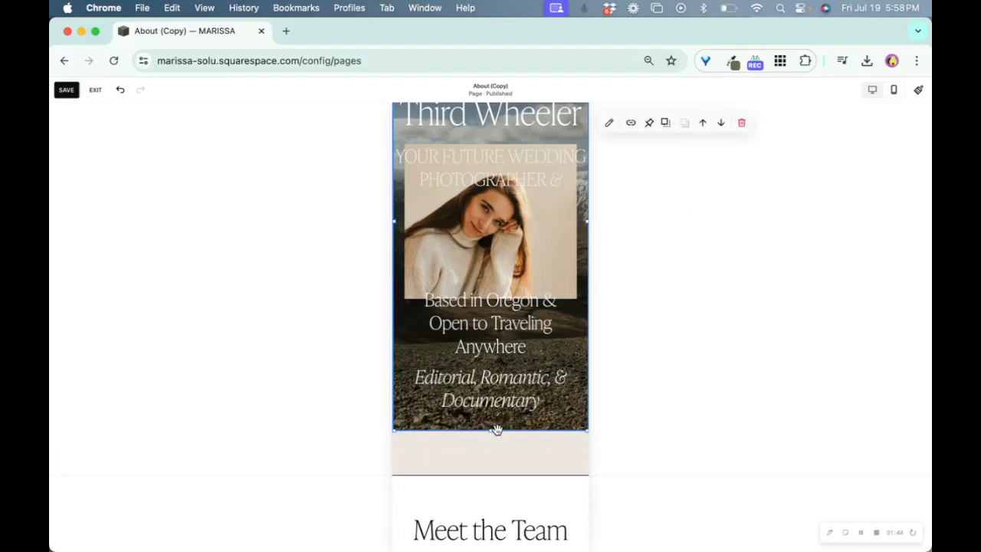
drag(495, 431, 486, 476)
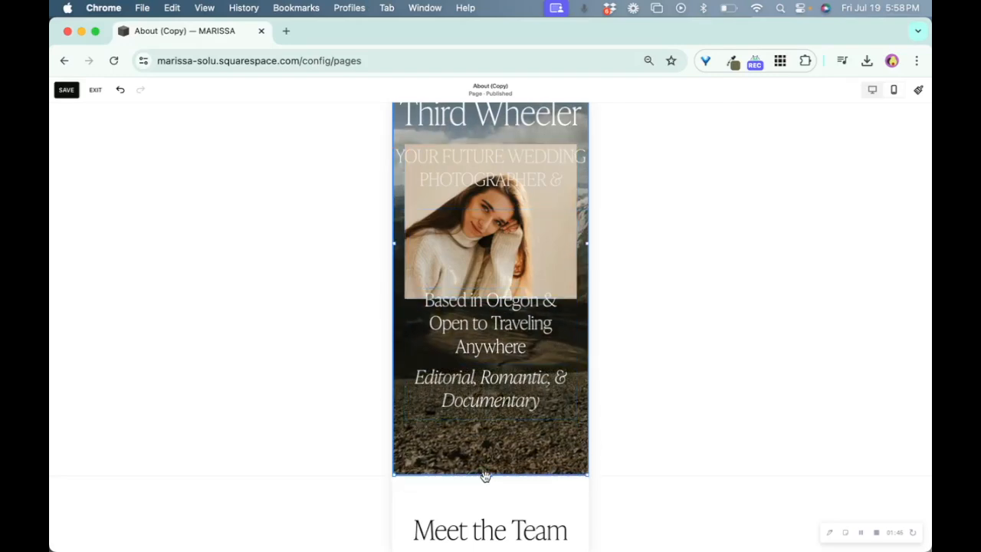
click(562, 400)
scroll(556, 444, up, 2)
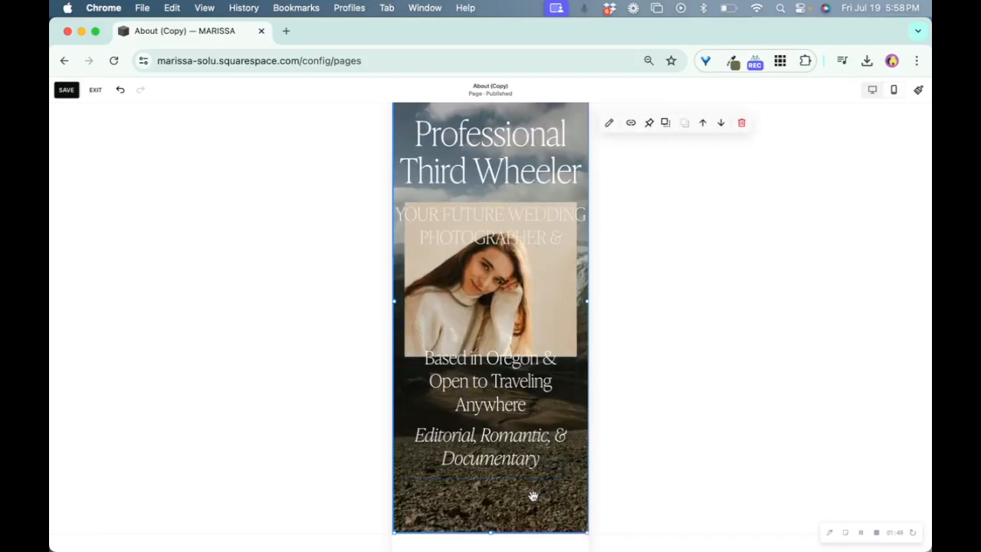
scroll(556, 421, up, 2)
scroll(558, 401, down, 3)
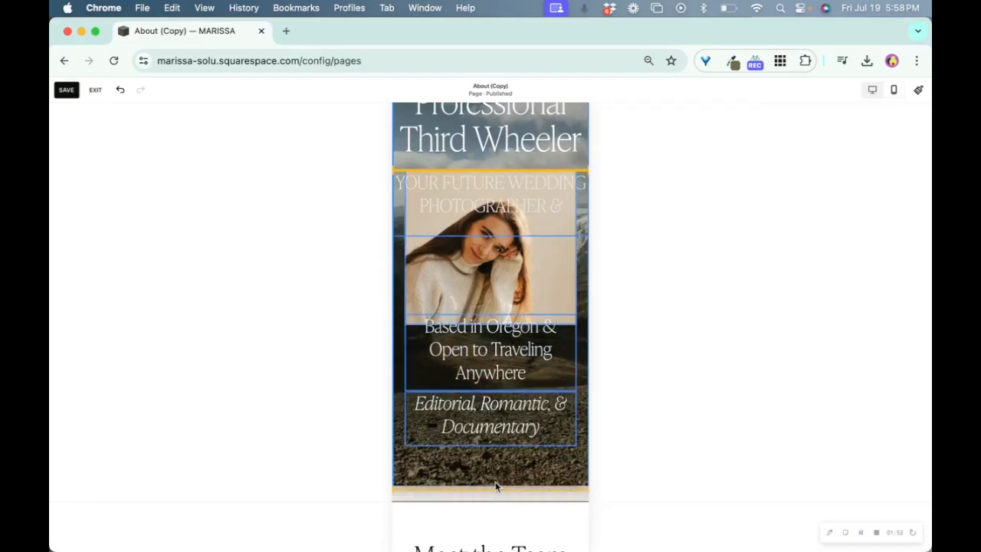
click(563, 497)
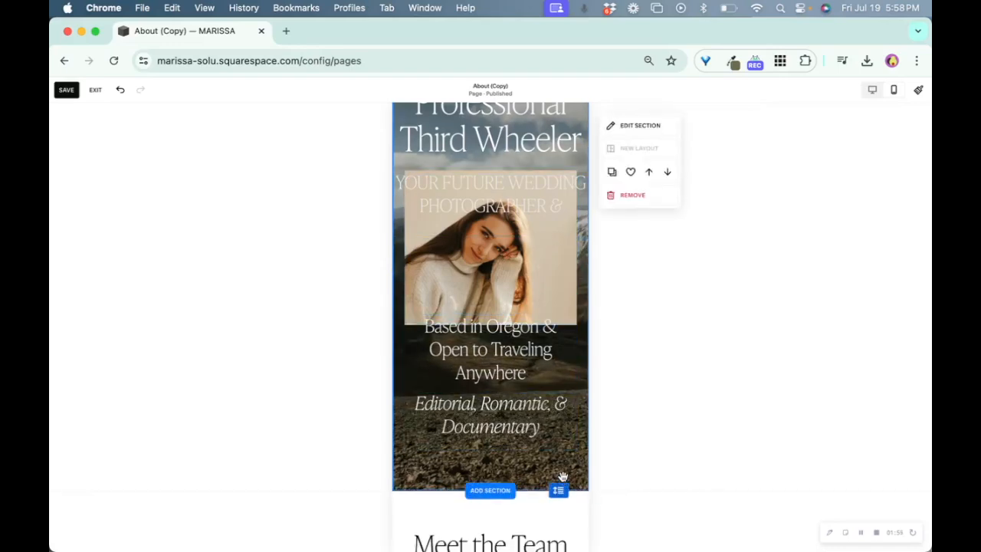
Check the About (Copy) page's desktop layout and leave the page editor.
scroll(557, 410, down, 10)
scroll(558, 415, up, 10)
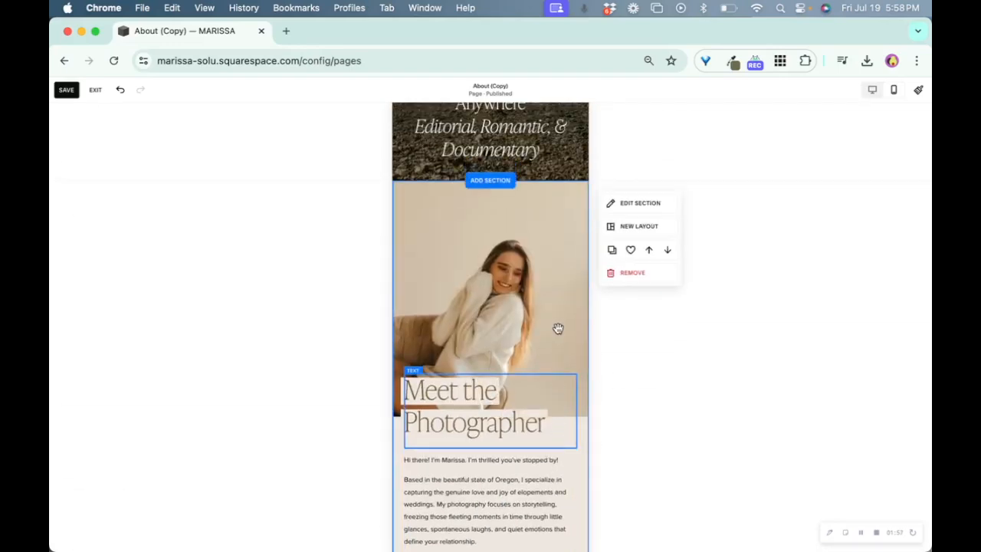
click(872, 90)
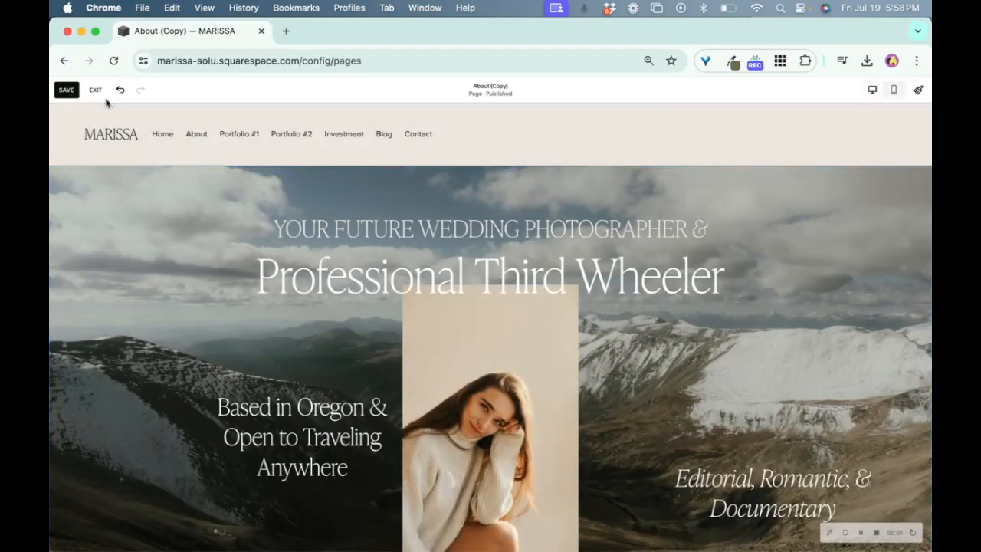
click(95, 90)
click(131, 348)
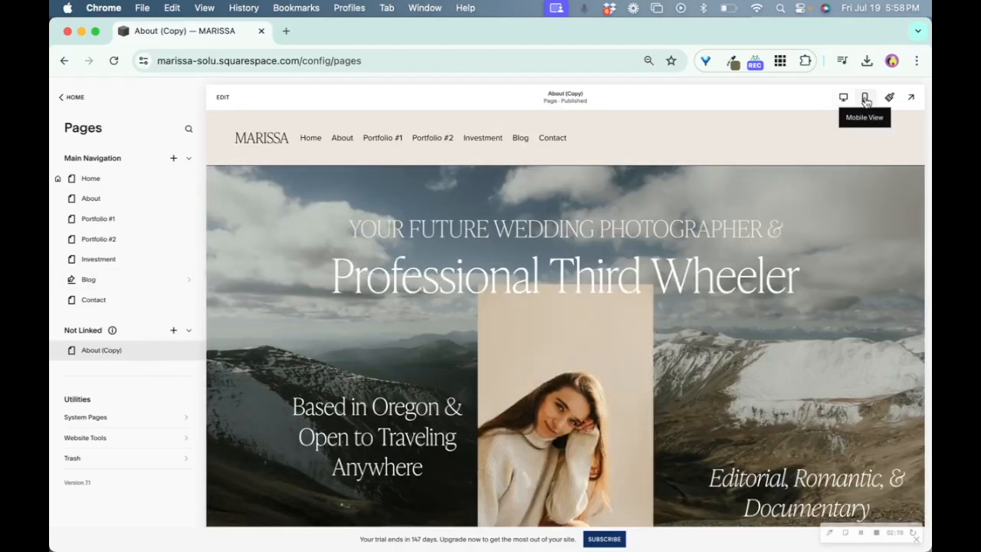
Preview the About (Copy) page in mobile view and open it for editing at the Meet the Photographer section.
scroll(258, 373, down, 10)
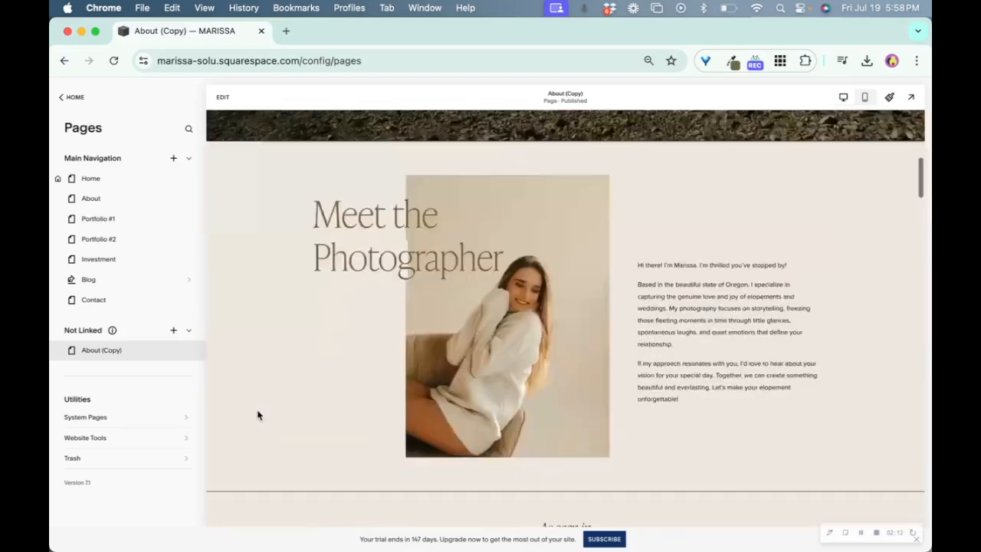
click(864, 97)
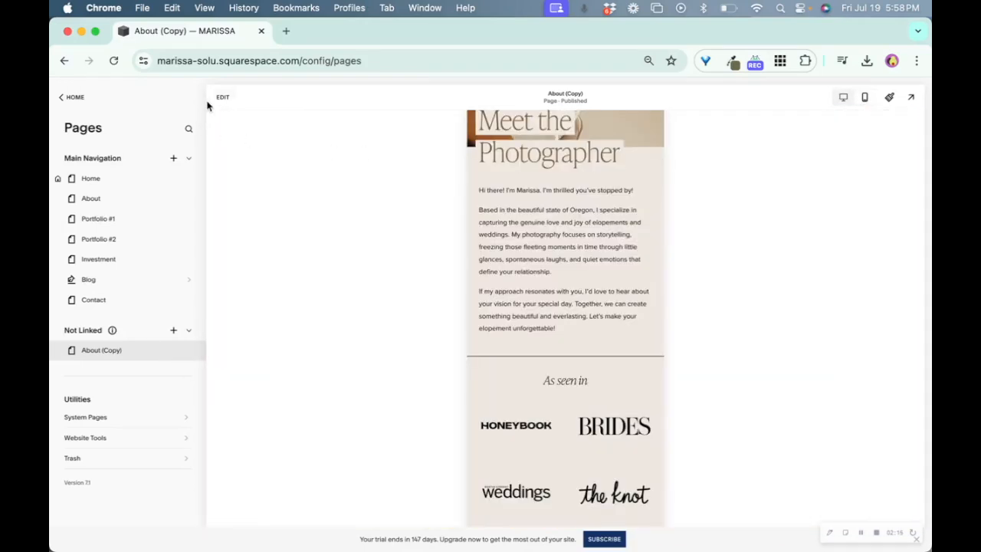
click(221, 97)
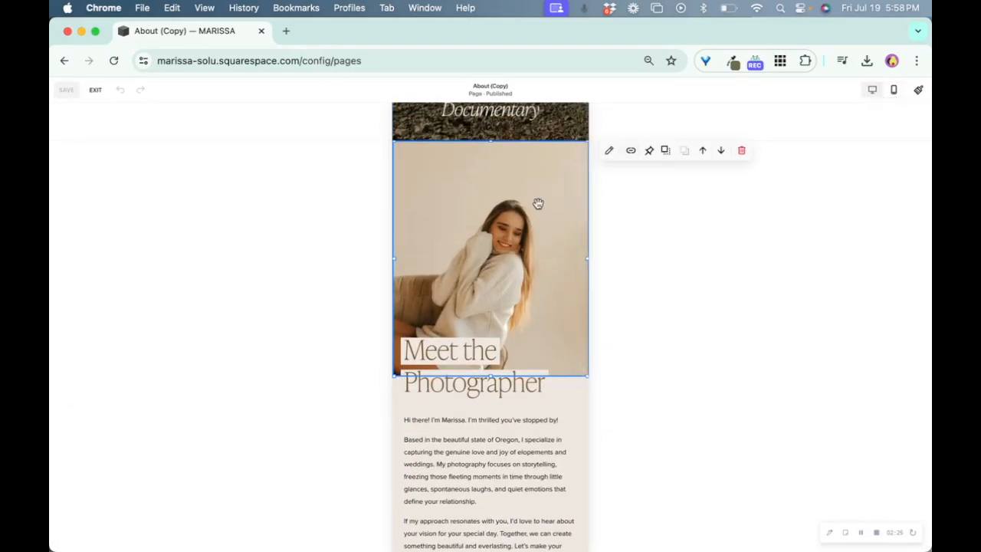
scroll(521, 311, down, 10)
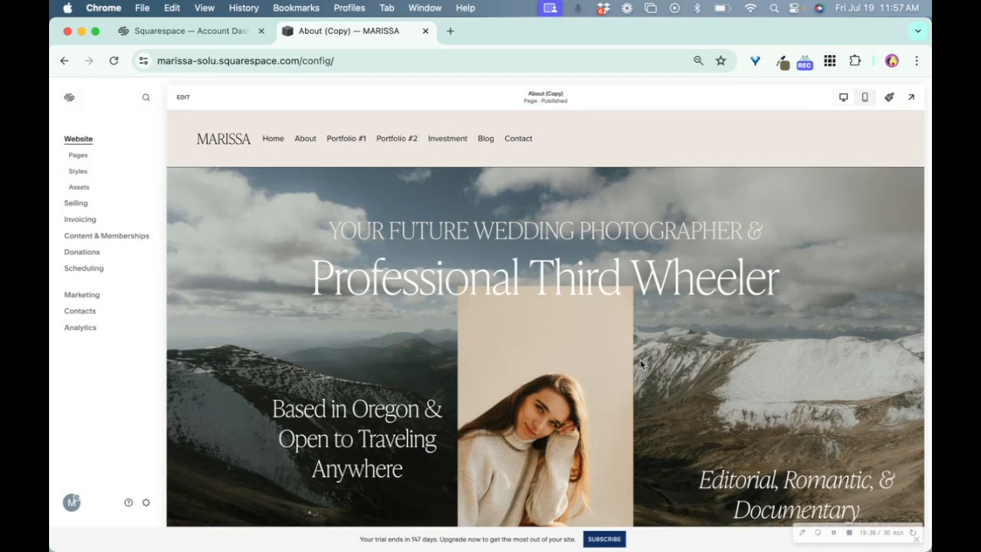
Open the subscription plan comparison and read the details of the Free Custom Domain feature.
click(603, 539)
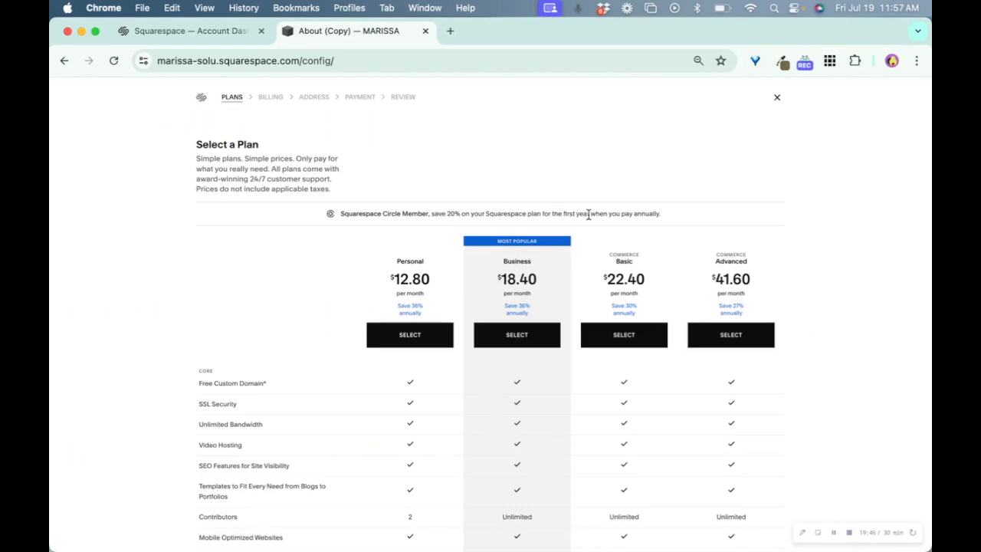
scroll(569, 280, down, 2)
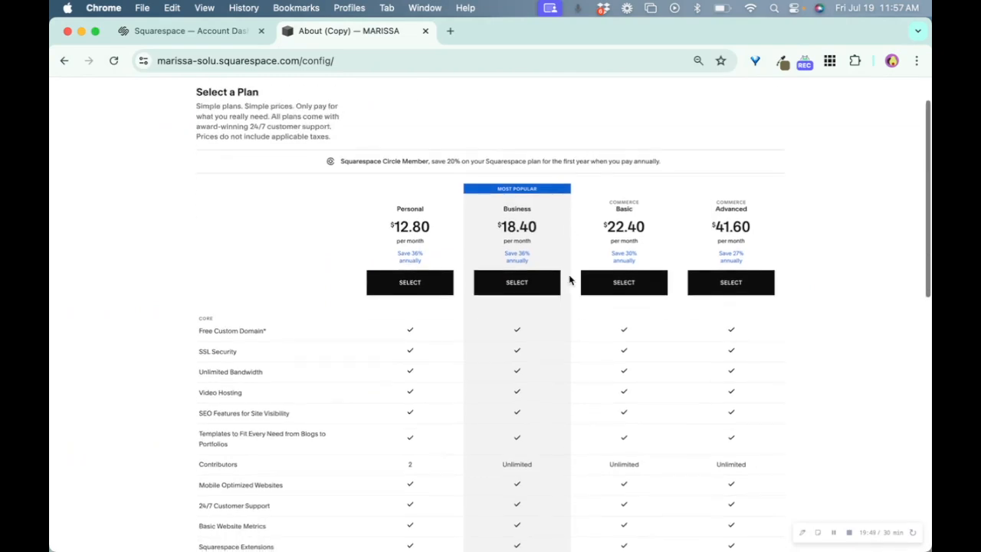
scroll(507, 358, down, 3)
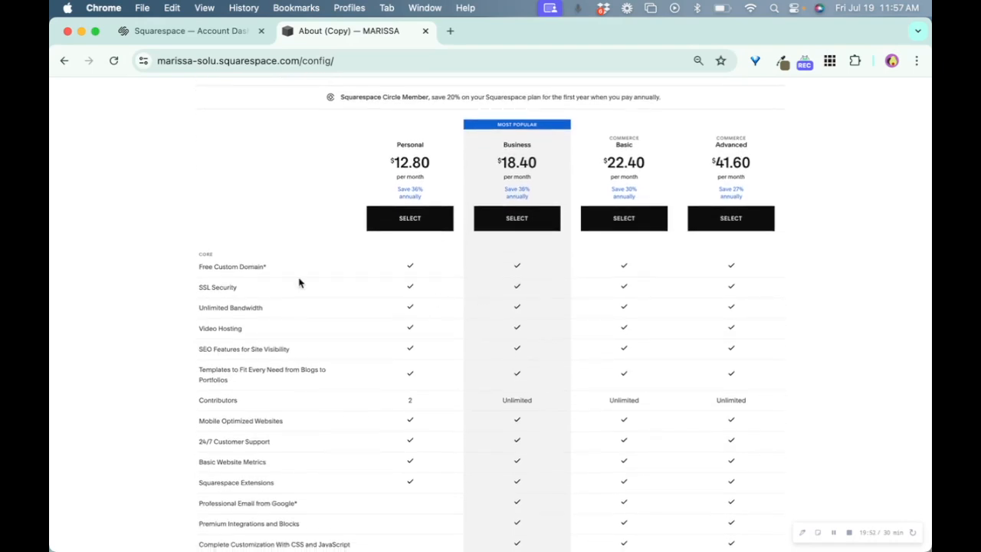
mouse_move(198, 265)
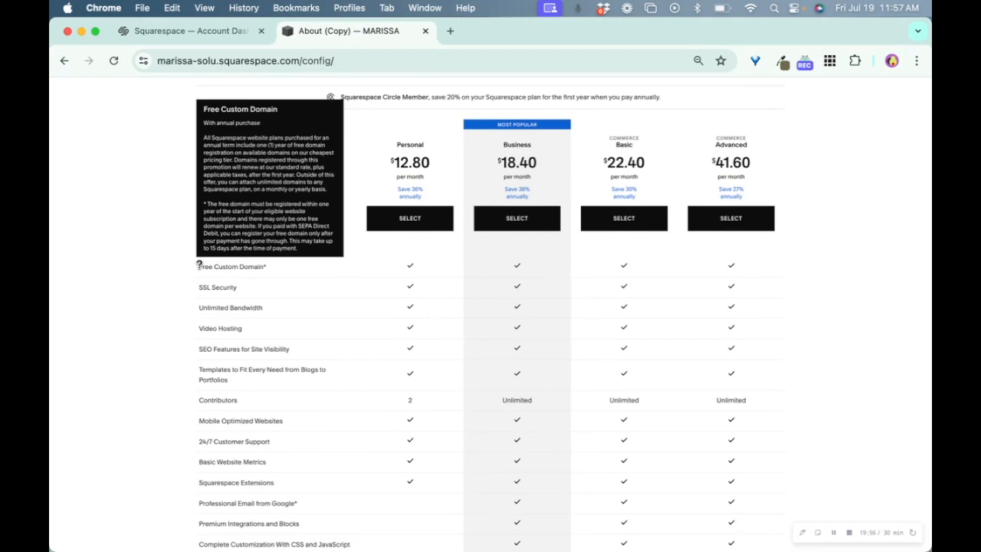
drag(198, 265, 232, 224)
click(238, 237)
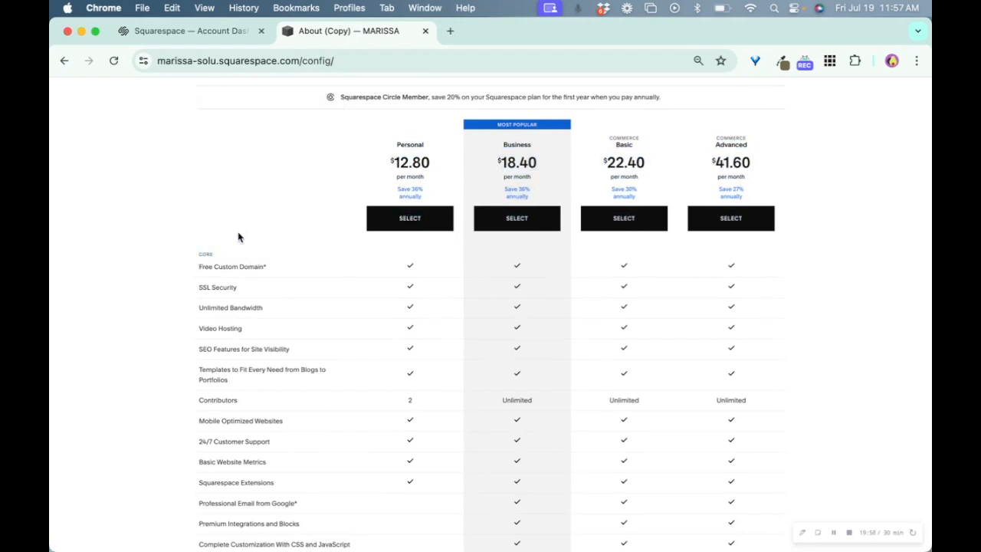
mouse_move(211, 268)
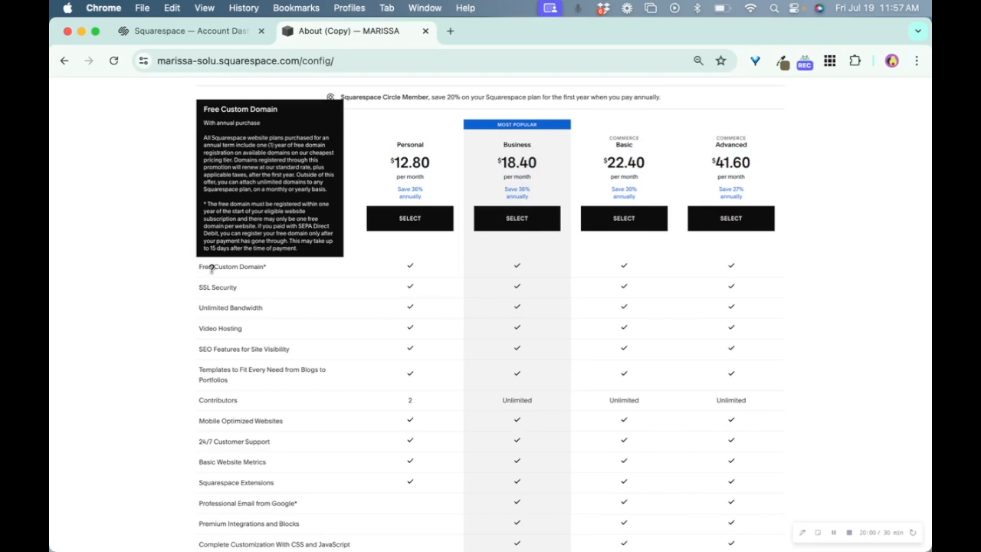
Review the Professional Email from Google note and the remaining plan features, and close the plan selection.
scroll(510, 399, down, 5)
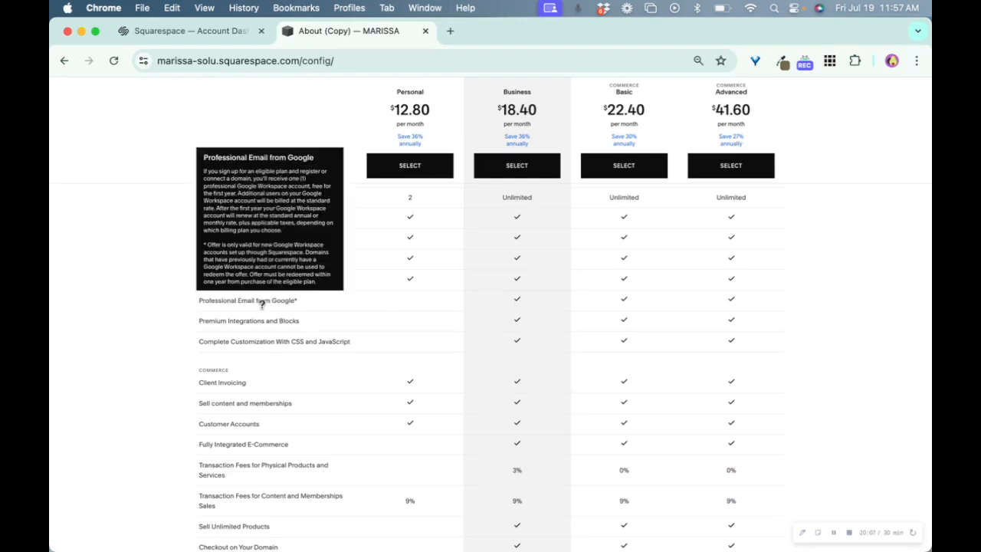
scroll(253, 299, down, 6)
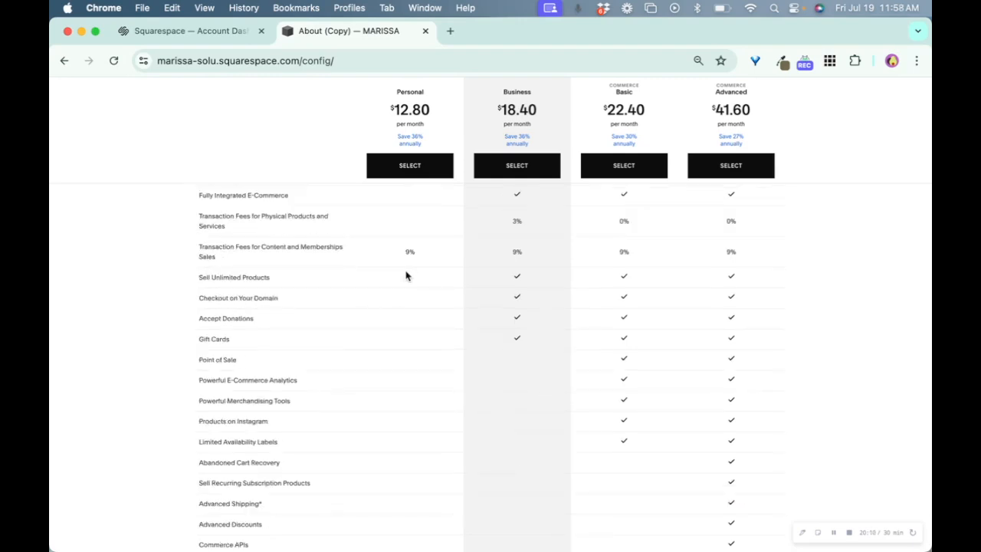
mouse_move(239, 280)
scroll(240, 297, up, 3)
scroll(364, 359, up, 10)
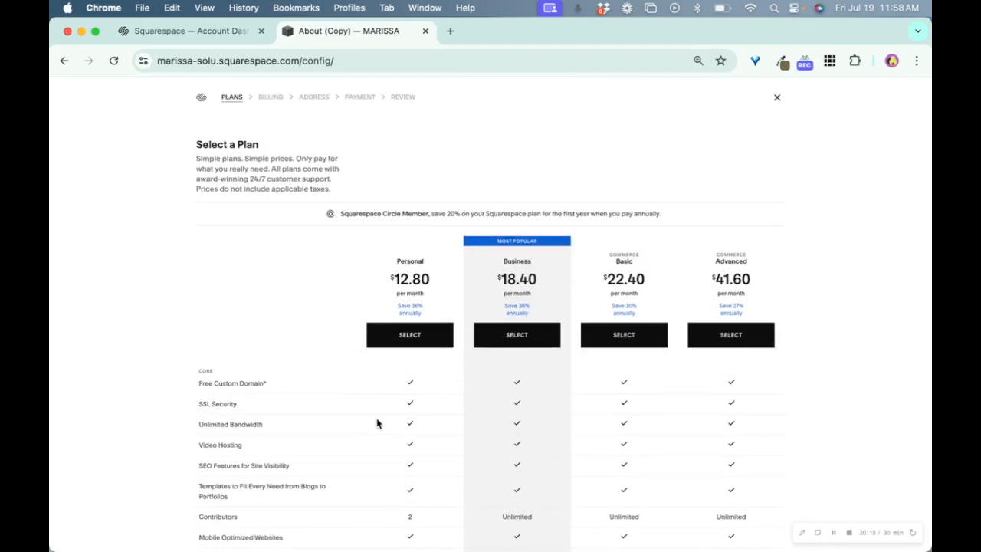
click(776, 97)
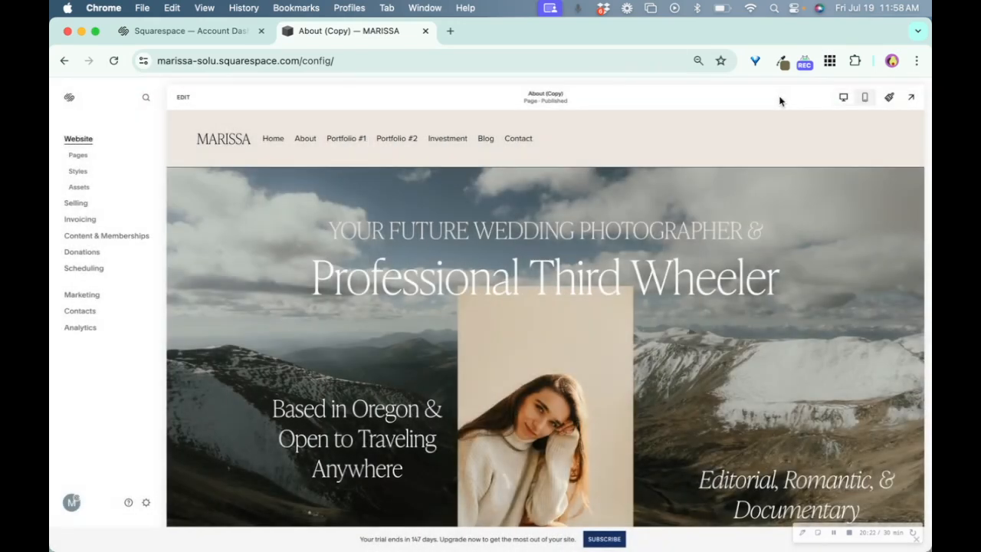